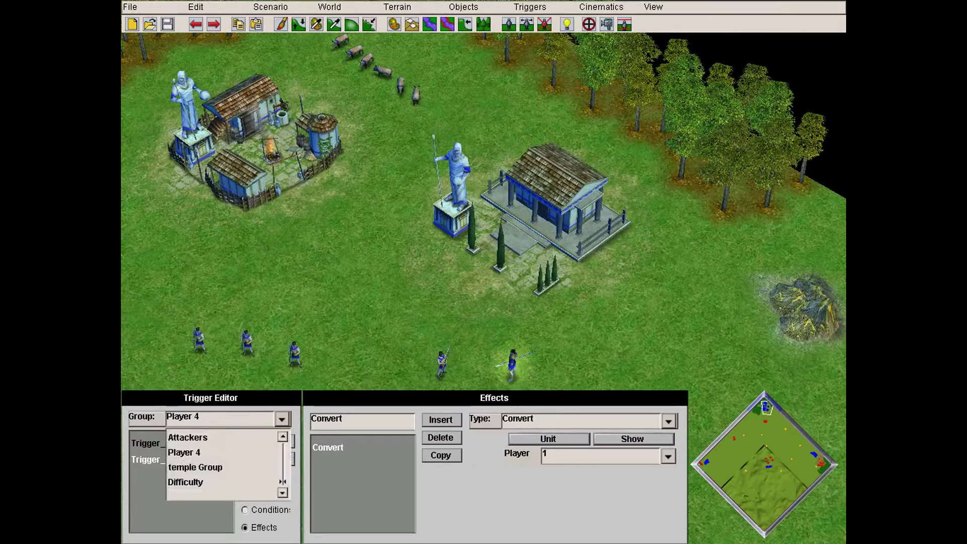
Switch to the Attackers trigger group, view the effects of Trigger_275, and close the trigger editor.
left_click(185, 438)
left_click(155, 442)
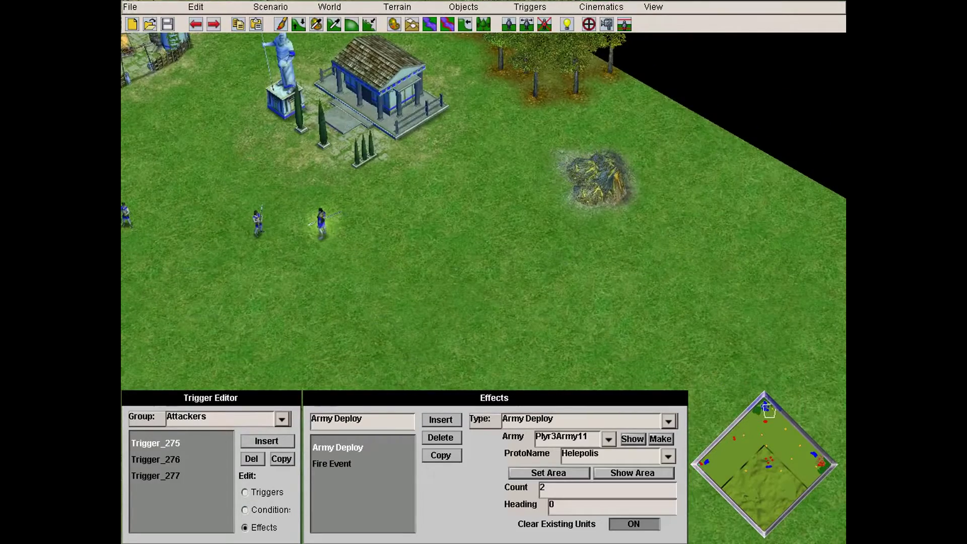
key("Down")
key("Left")
key("Up")
key("Down")
key("Down")
key("Escape")
Delete the blue player's army and buildings in the centre of the map.
key("Right")
left_click_drag(675, 345, 527, 336)
key("Up")
left_click_drag(409, 145, 691, 225)
left_click(770, 463)
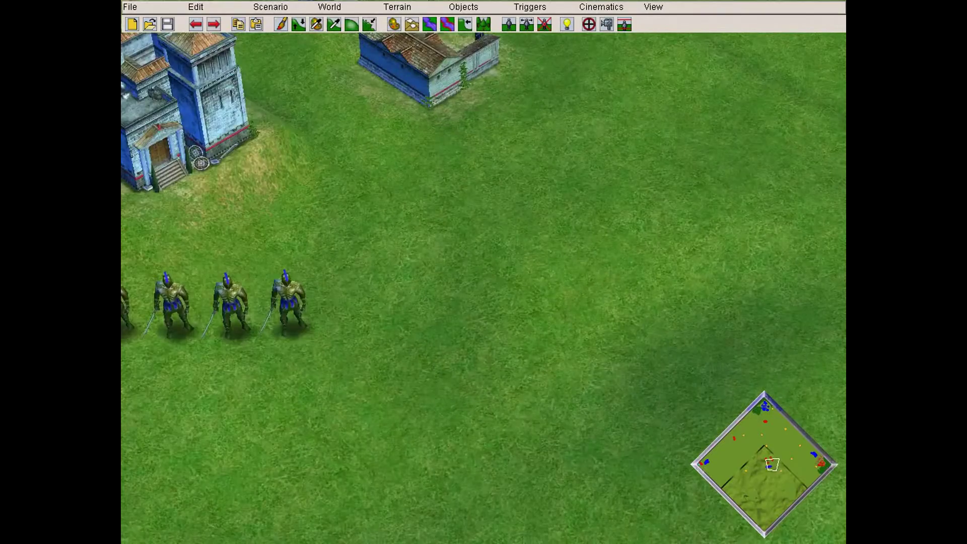
key("Left")
key("Left")
left_click_drag(647, 383, 122, 278)
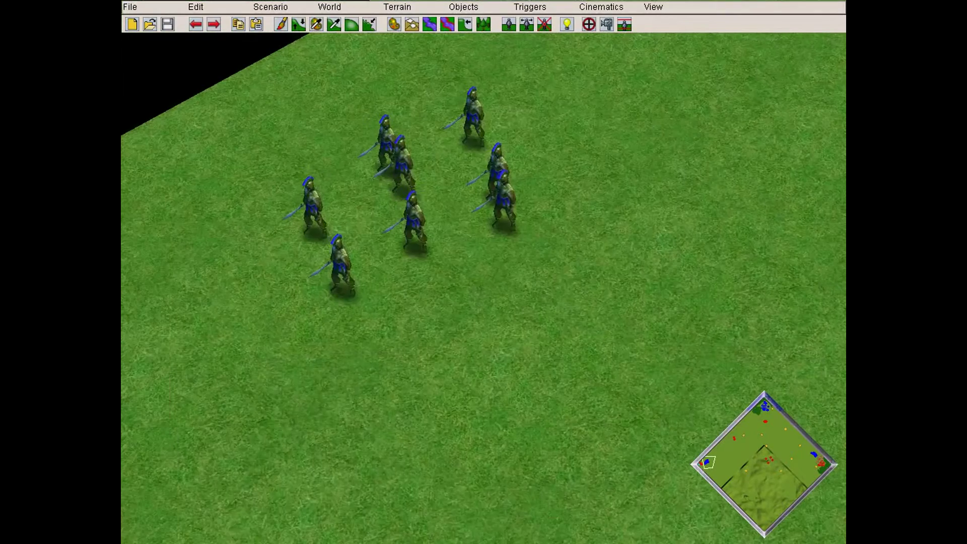
Delete the group of blue soldiers near the map's western corner and the blue objects on the eastern side.
left_click_drag(271, 90, 523, 297)
key("Delete")
left_click(804, 439)
left_click(812, 451)
left_click_drag(163, 230, 455, 383)
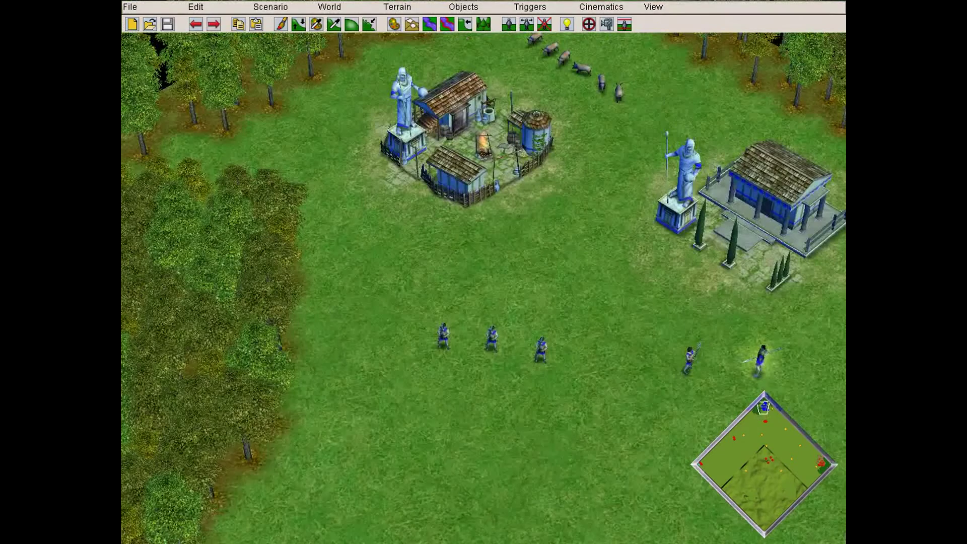
Reopen the trigger editor and list the triggers in the Objectives group.
key("ctrl+t")
left_click(282, 419)
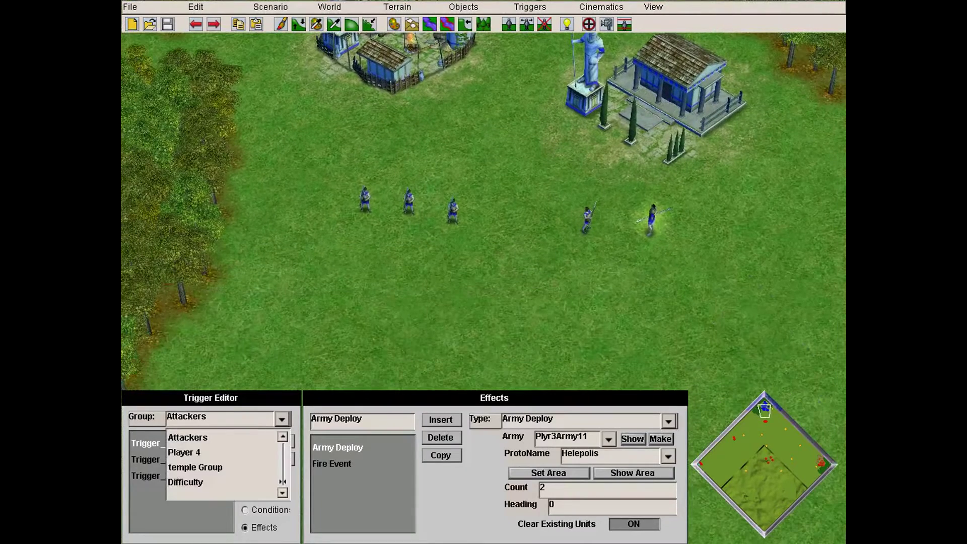
scroll(220, 437, "up", 2)
scroll(221, 437, "up", 2)
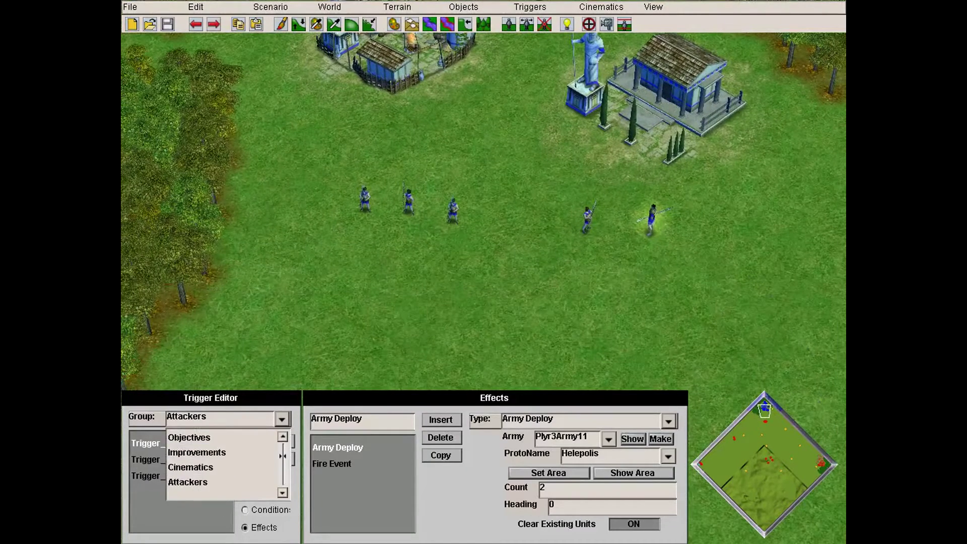
left_click(221, 453)
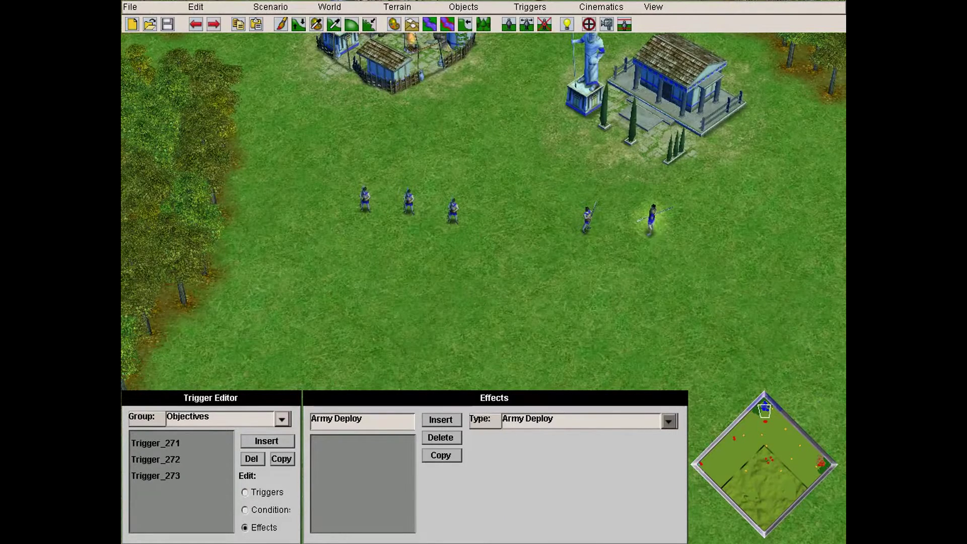
key("Right")
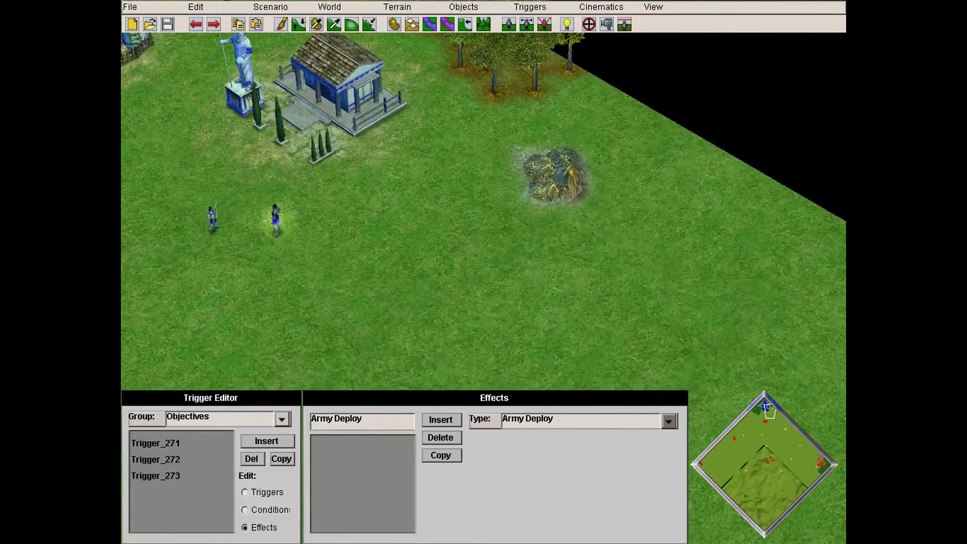
key("Left")
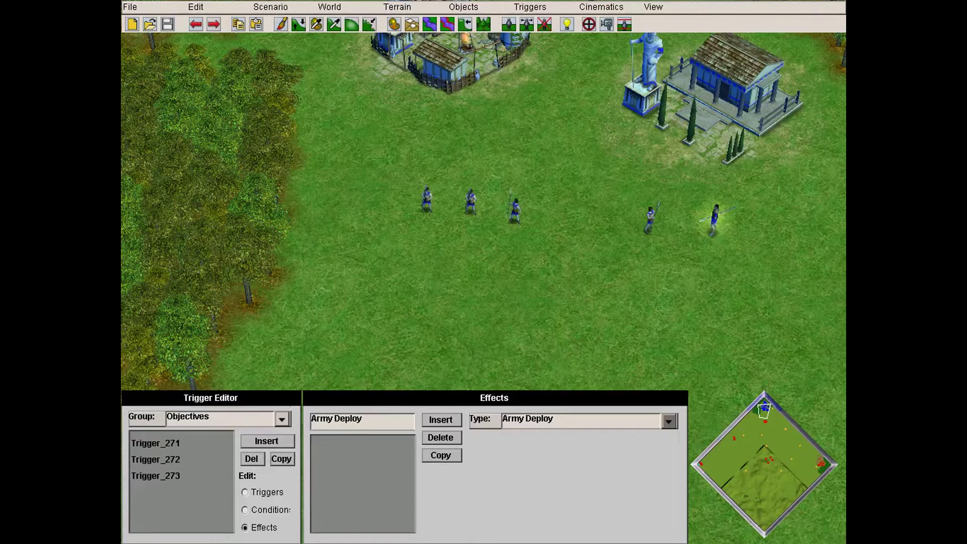
key("Right")
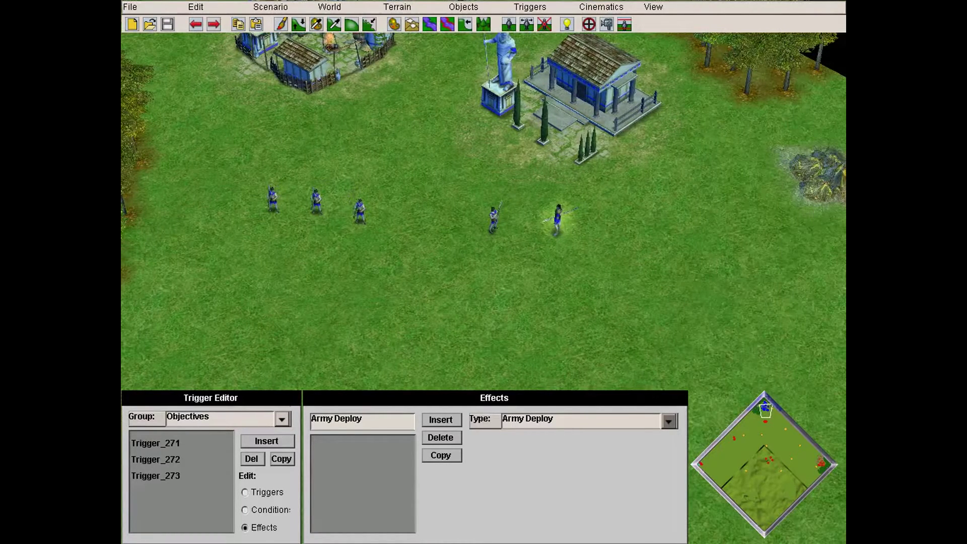
Switch to the Cinematics trigger group and check the conditions of Cinematic_1 and Cinematics_2.
left_click(282, 419)
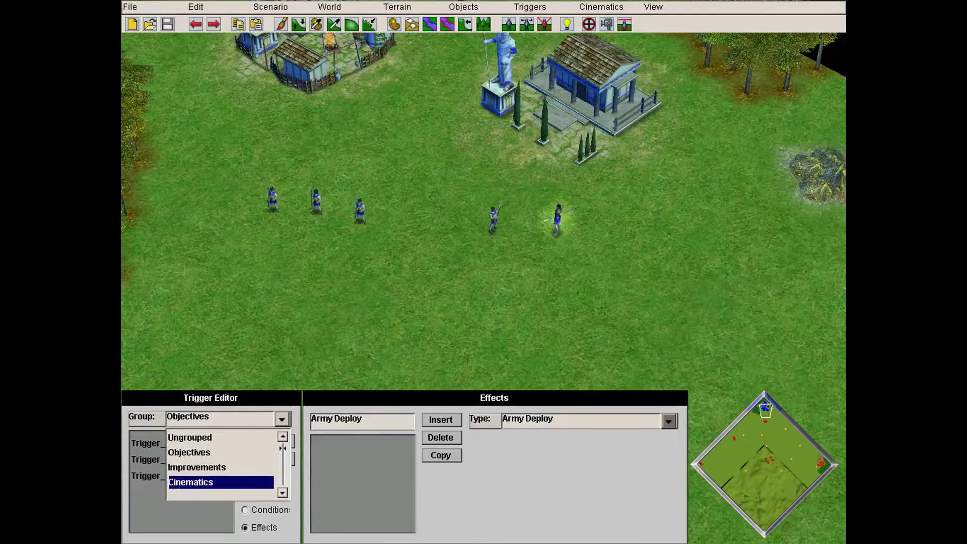
scroll(220, 459, "down", 1)
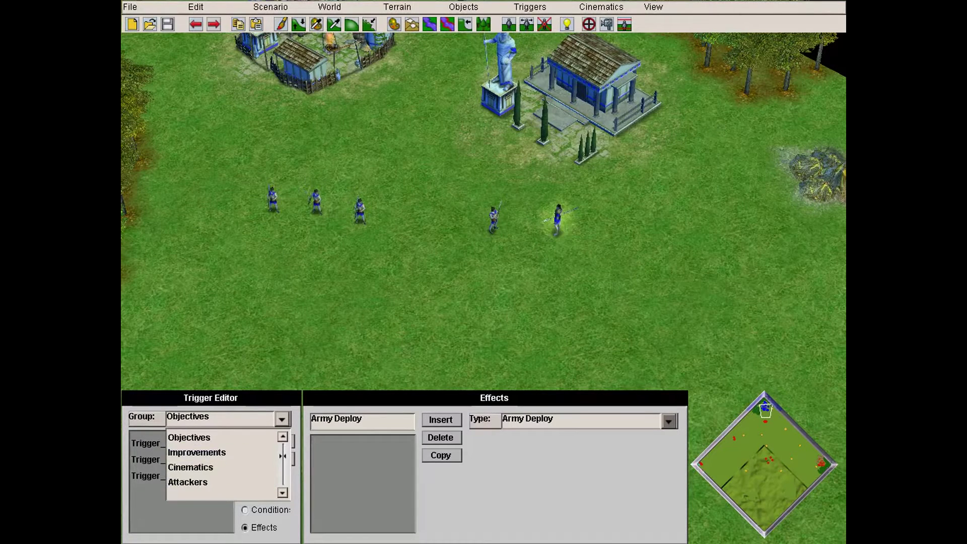
left_click(196, 466)
left_click(155, 443)
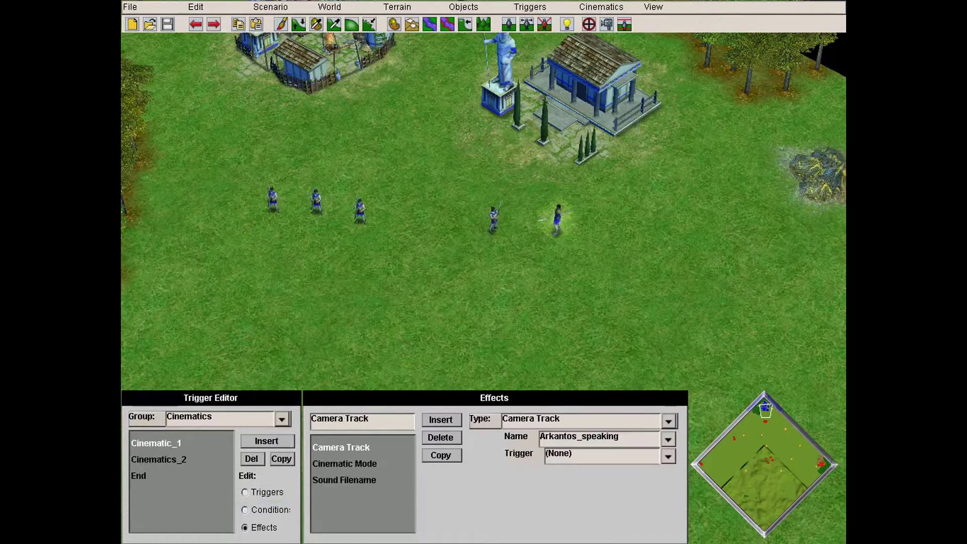
left_click(245, 510)
left_click(158, 460)
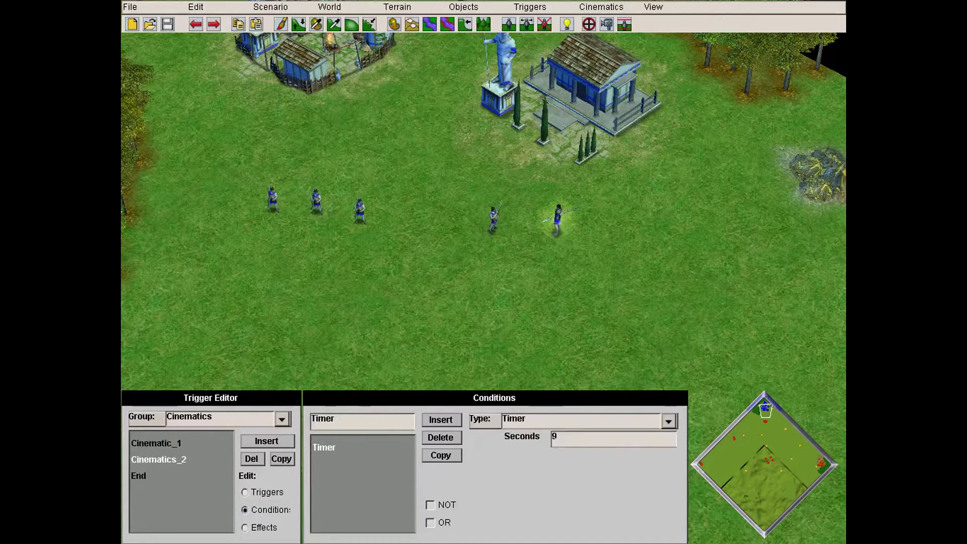
left_click(155, 444)
Assign hippikon.mp3 from sound\sound\music\Custom as the sound of the Sound Filename effect in Cinematics_2.
left_click(158, 460)
left_click(245, 527)
left_click(344, 463)
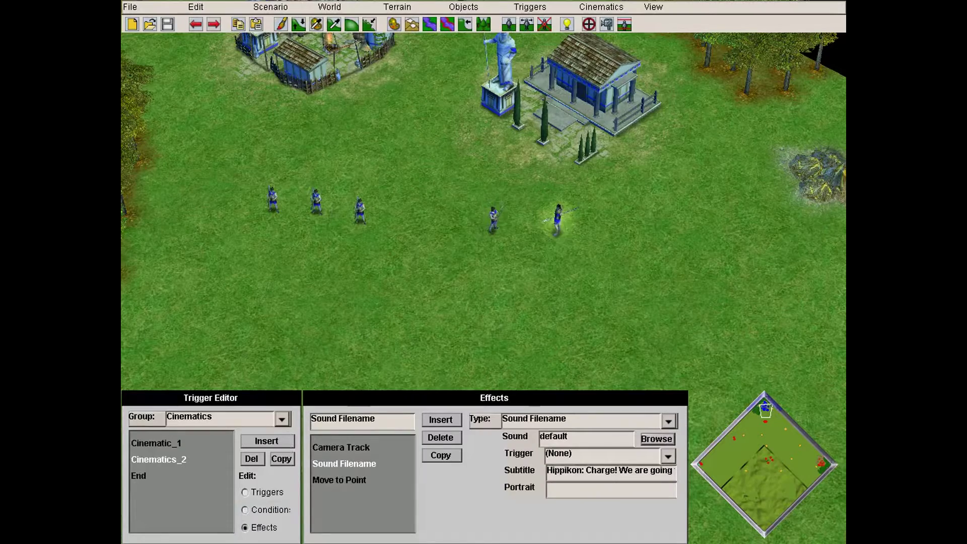
left_click(656, 439)
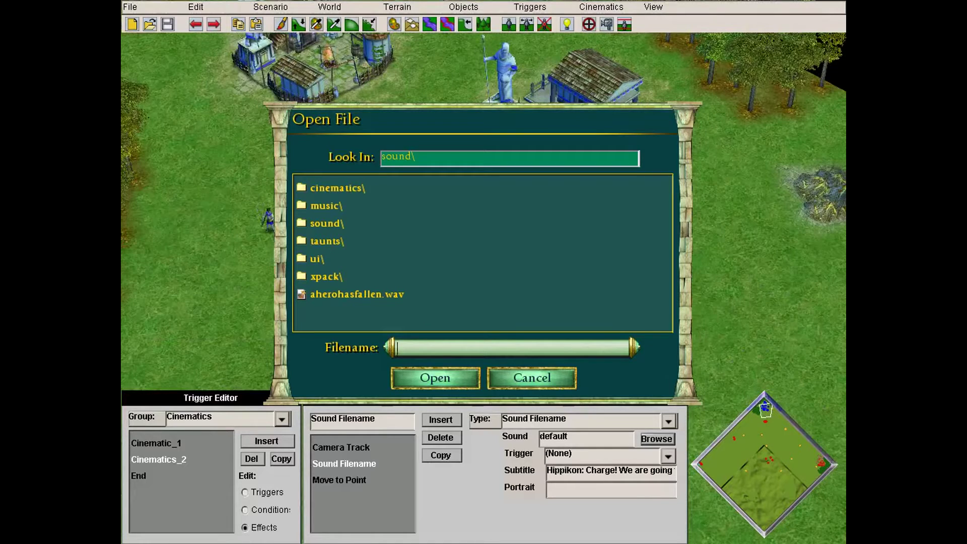
double_click(326, 223)
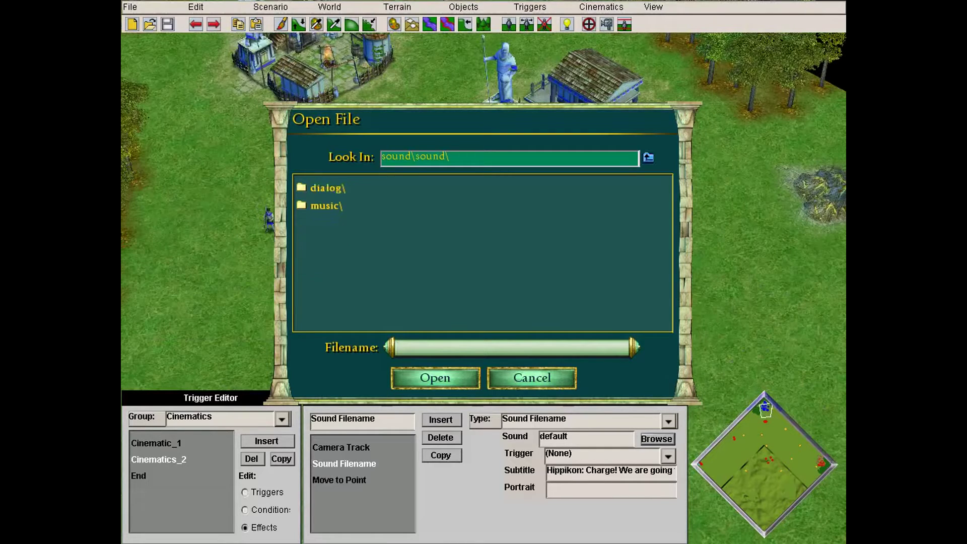
double_click(327, 205)
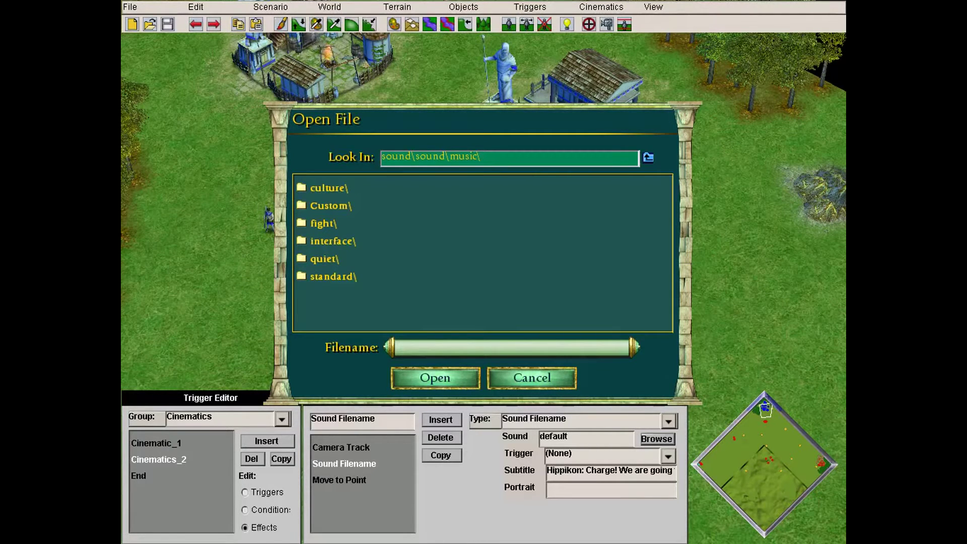
left_click(330, 206)
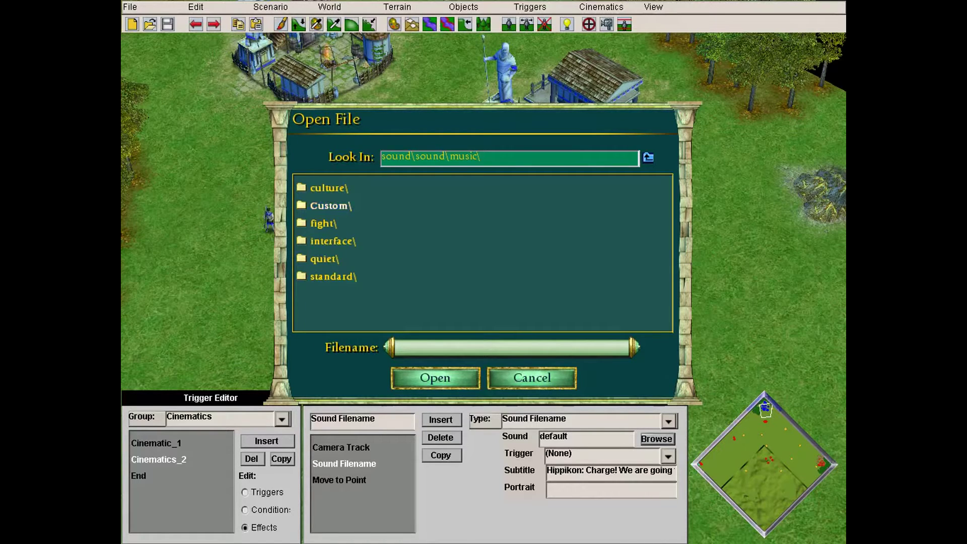
double_click(330, 205)
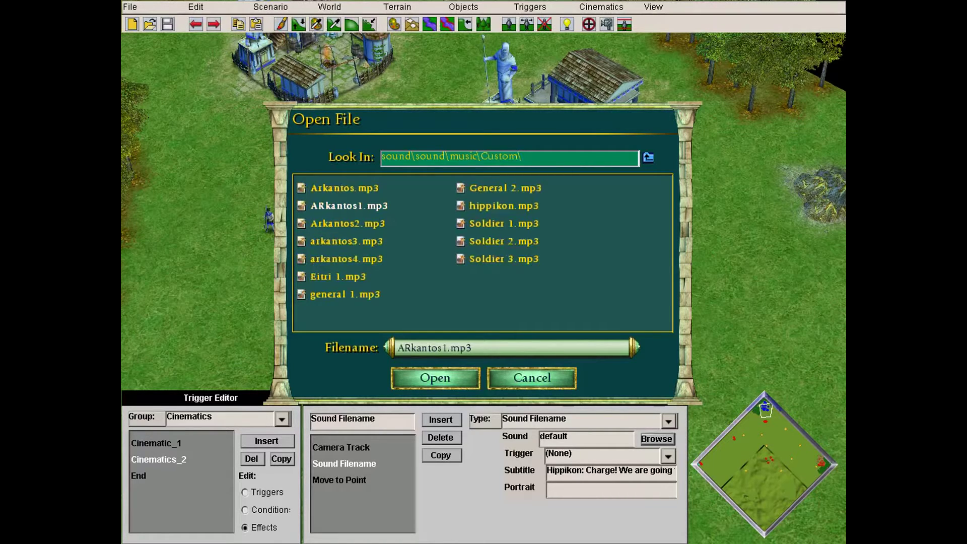
left_click(503, 205)
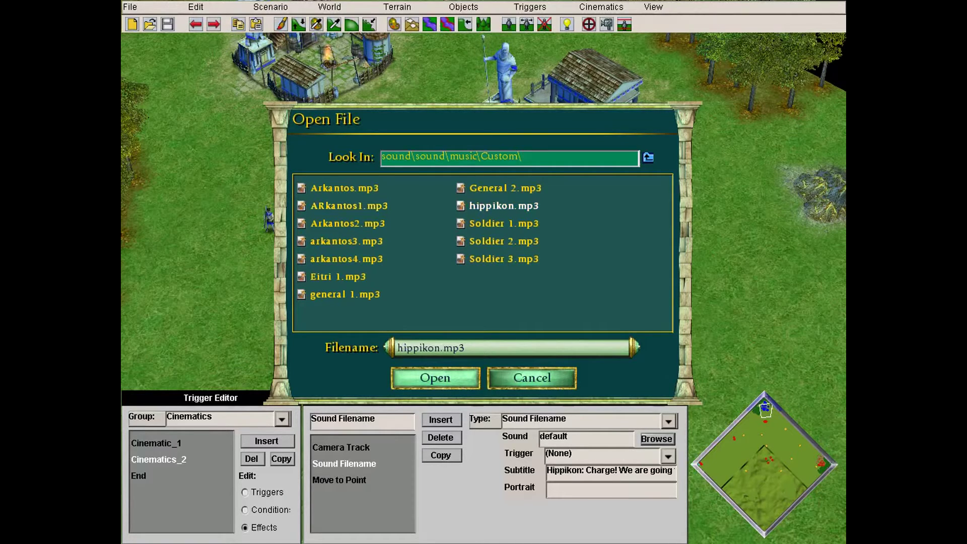
left_click(435, 377)
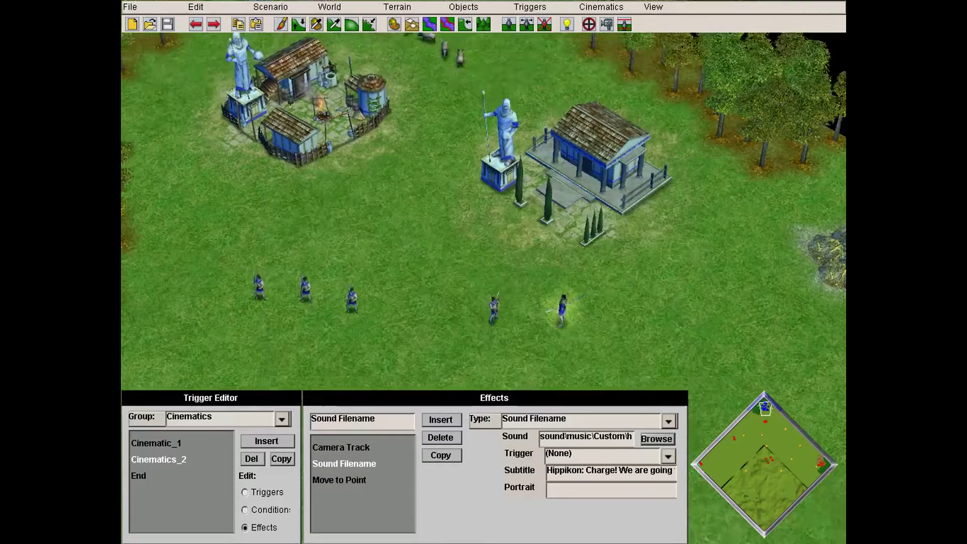
Review the effects of the End trigger in the Cinematics group.
key("Down")
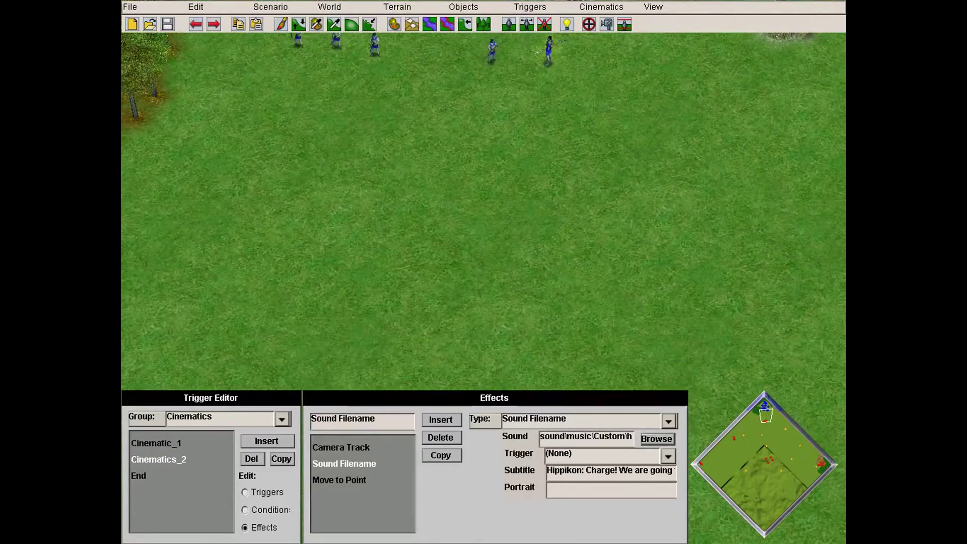
key("Left")
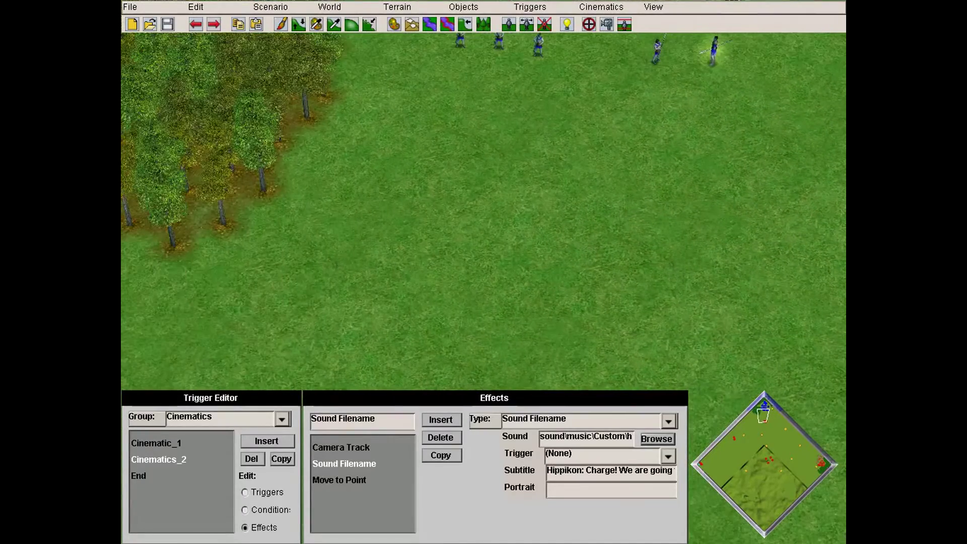
left_click(138, 476)
left_click(330, 463)
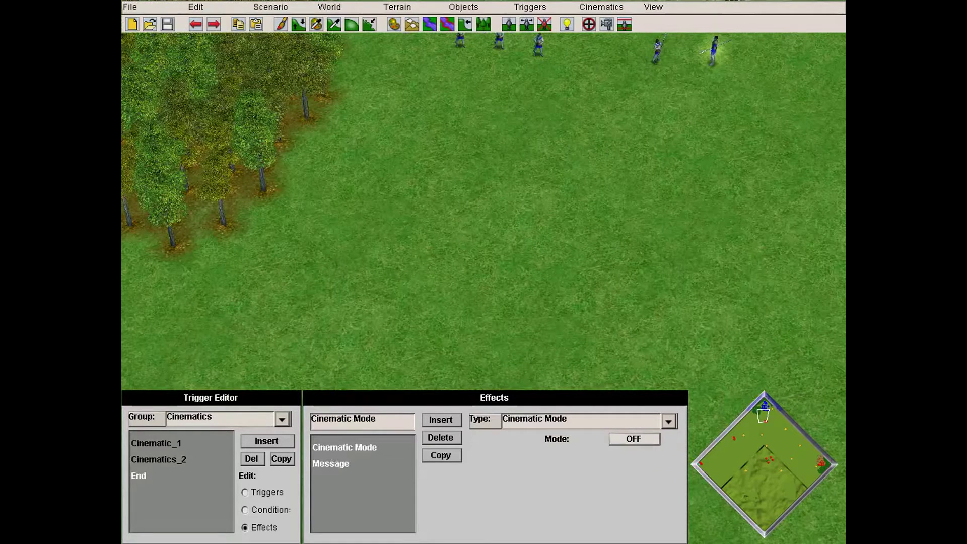
left_click(158, 459)
Assign Arkantos.mp3 from sound\sound\music\Custom as the sound of the Sound Filename effect in Cinematic_1.
left_click(155, 443)
left_click(344, 463)
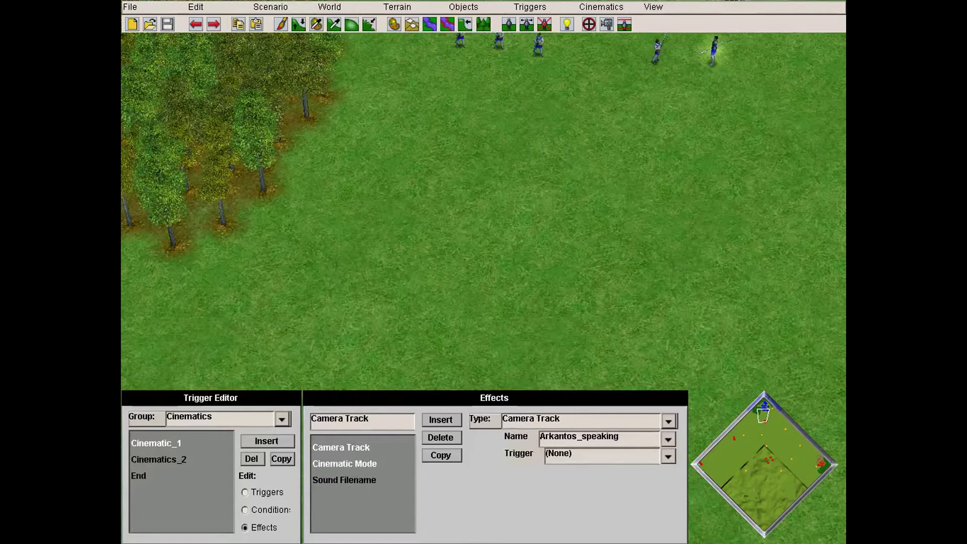
left_click(344, 479)
key("Up")
key("Right")
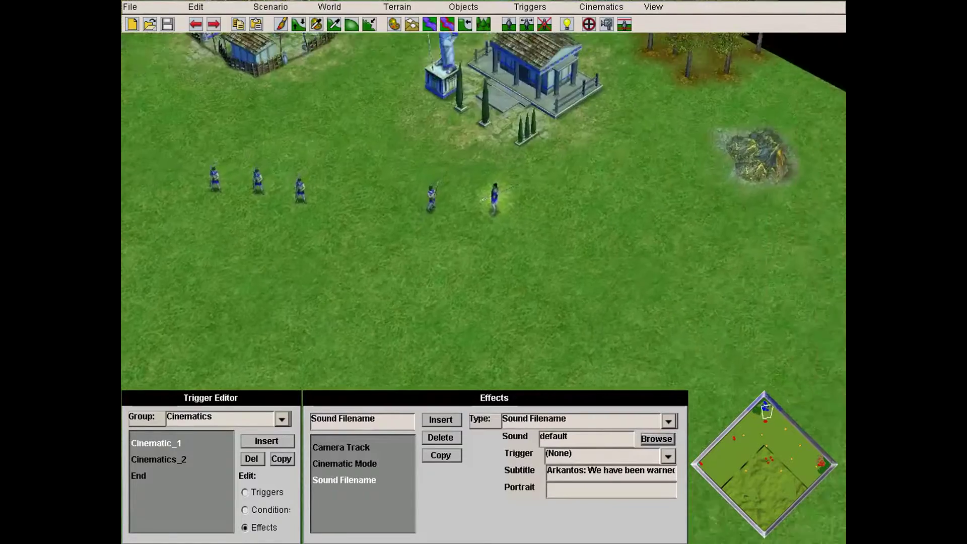
key("Left")
left_click(656, 439)
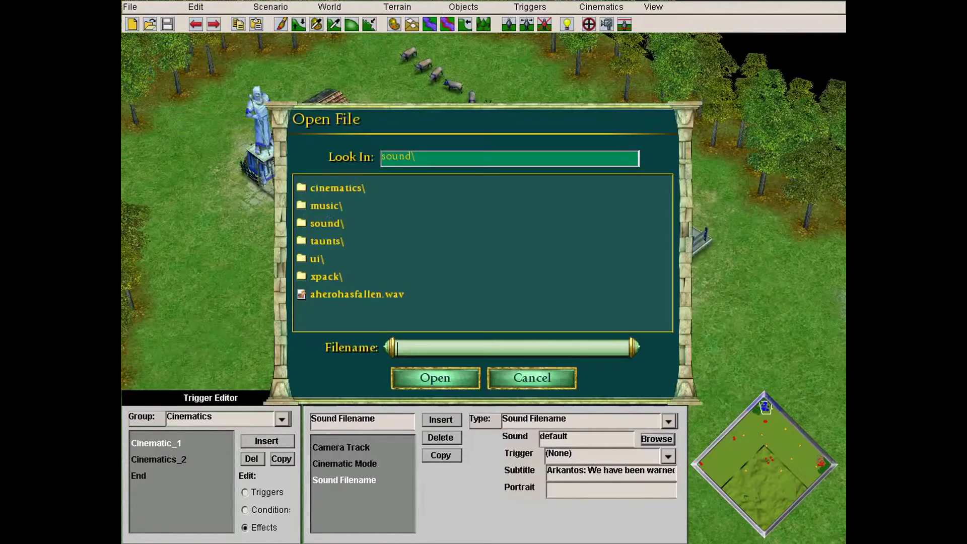
double_click(326, 223)
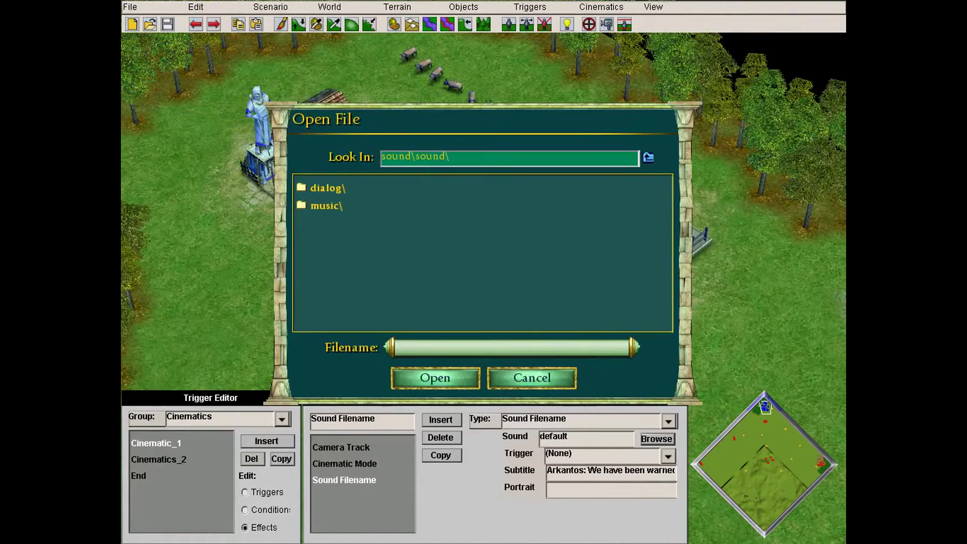
double_click(326, 206)
double_click(331, 205)
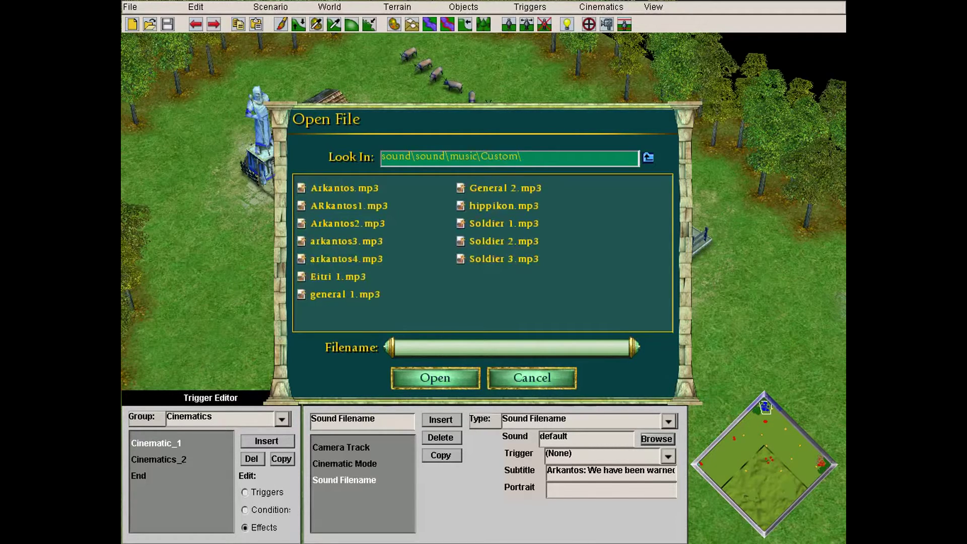
left_click(345, 188)
left_click(434, 378)
Close the trigger editor and look over the map around the blue base.
key("Down")
key("Up")
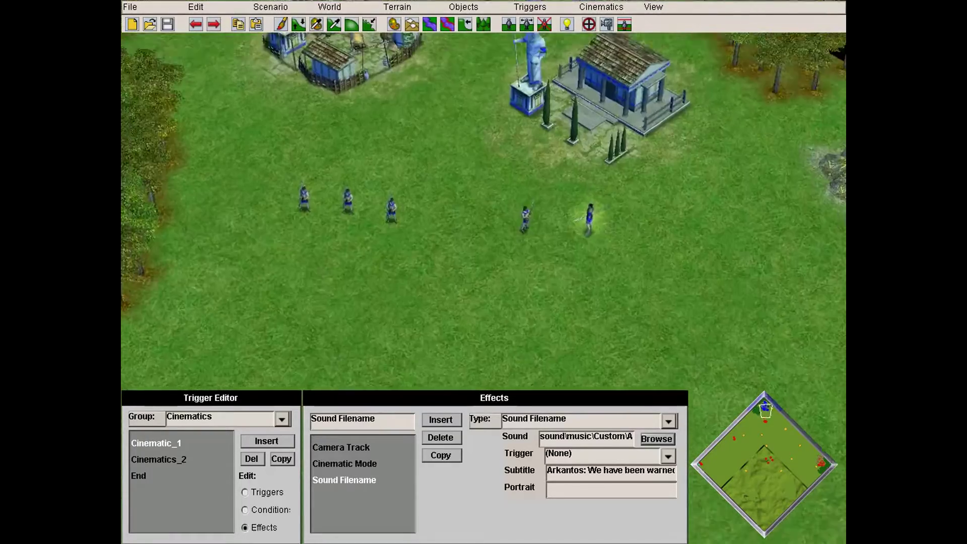
key("Down")
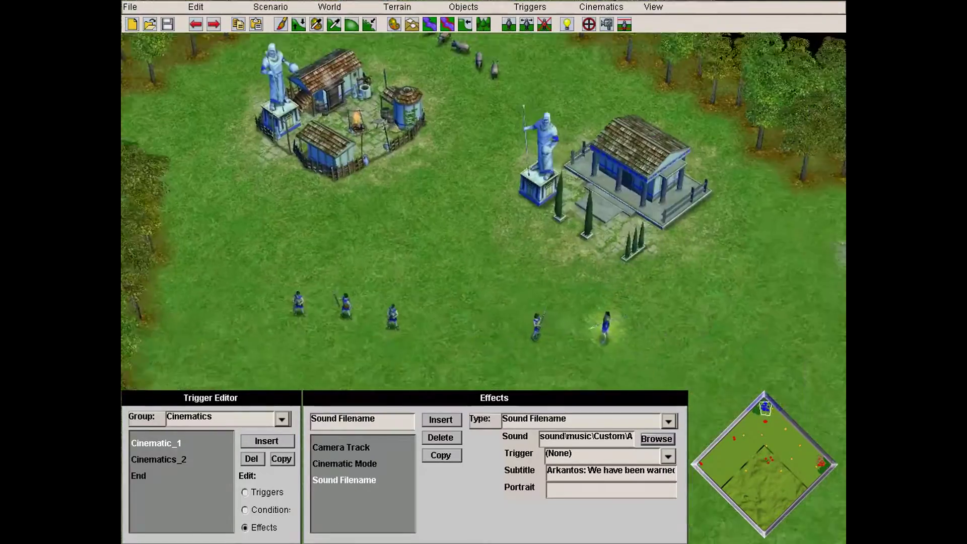
key("Escape")
key("Up")
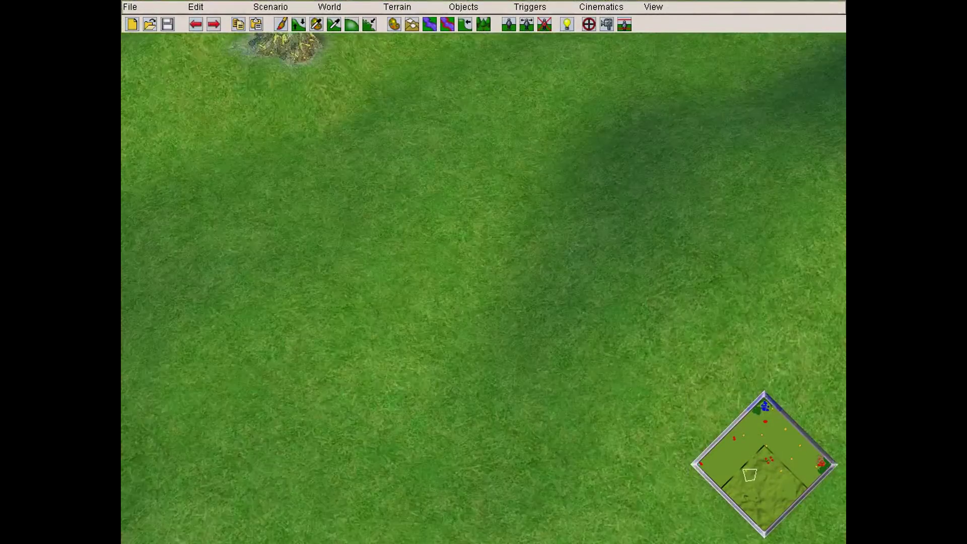
key("Down")
key("Left")
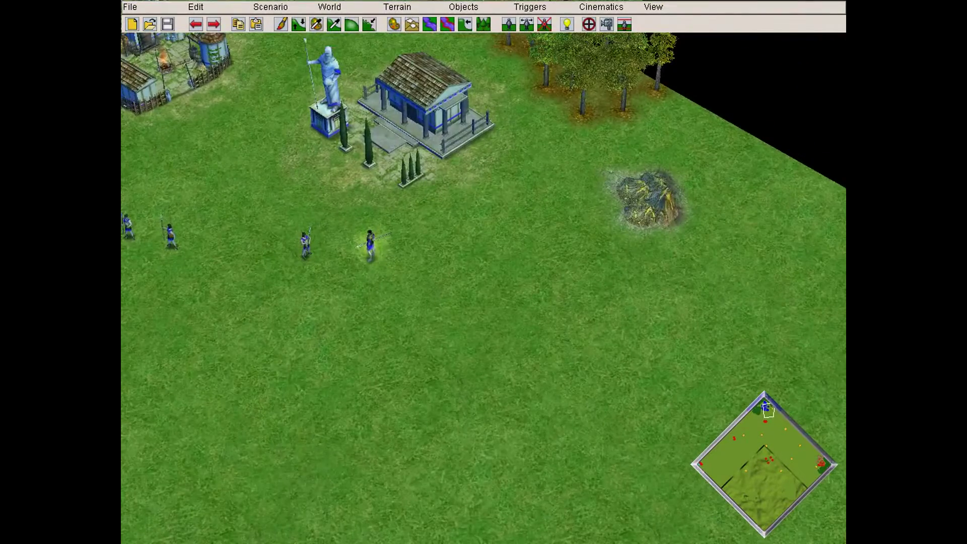
Place a Relic from the Nature objects on the open grass beyond the gold mine near the blue base.
key("p")
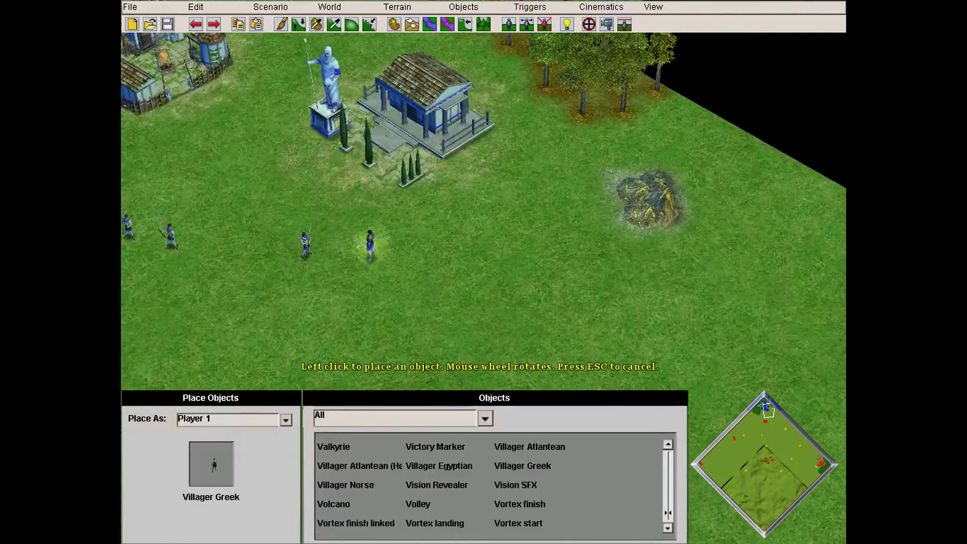
left_click(319, 344)
left_click_drag(667, 517, 668, 487)
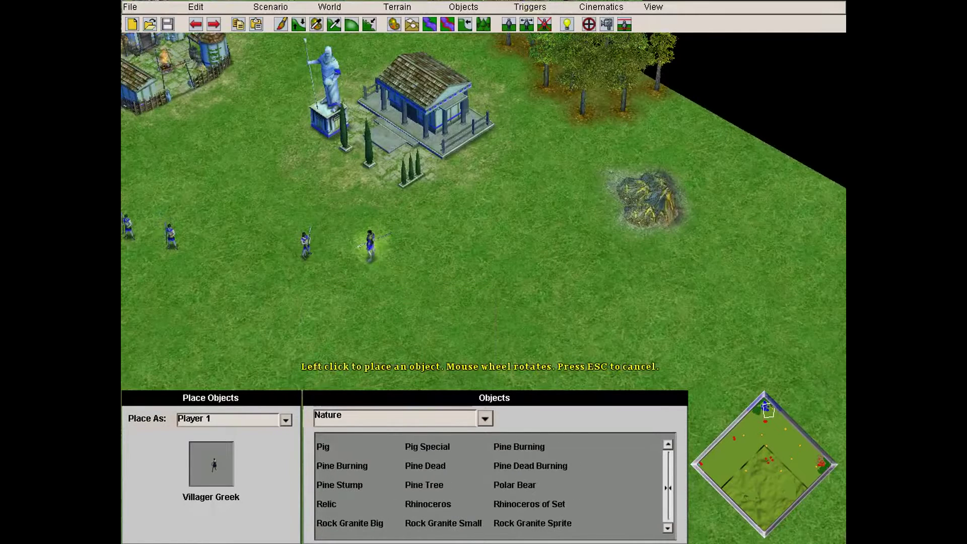
left_click(327, 503)
key("Down")
key("Right")
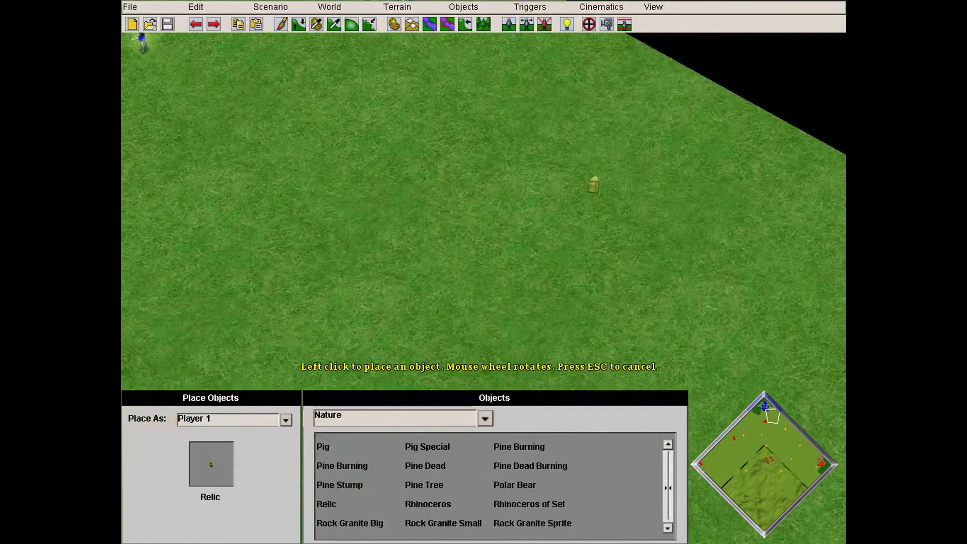
key("Down")
key("Left")
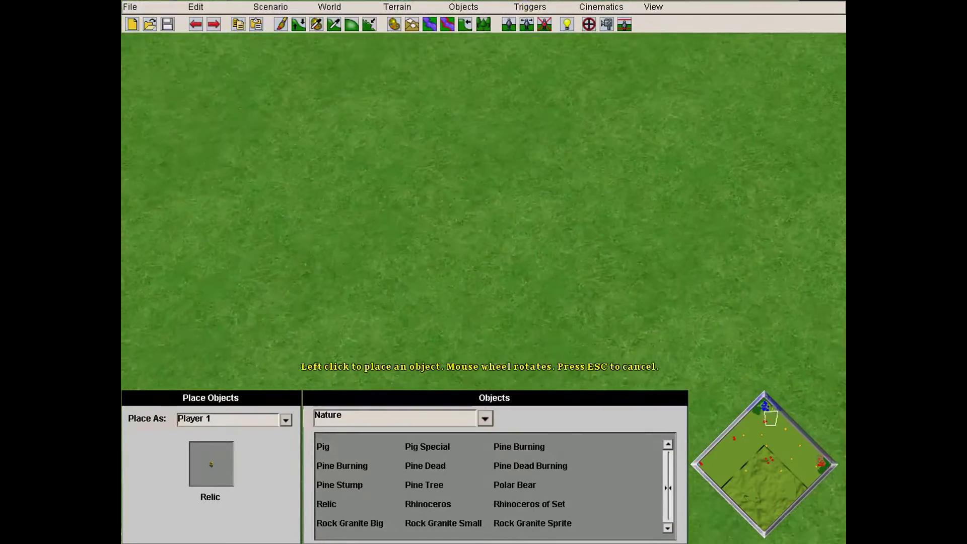
key("Up")
left_click(649, 111)
Place another Relic near the map's western corner and one in the hills by the southern corner.
left_click_drag(736, 446, 718, 462)
left_click(762, 506)
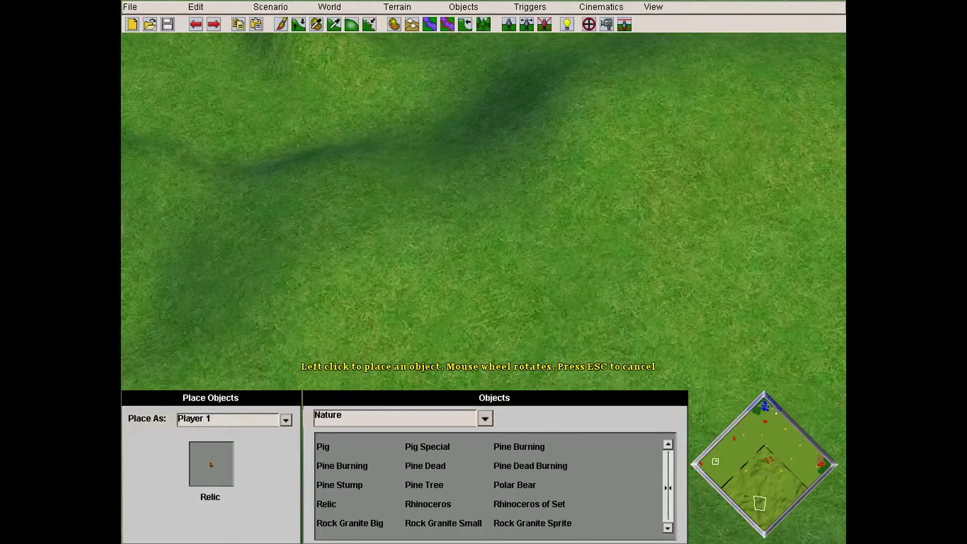
left_click(809, 459)
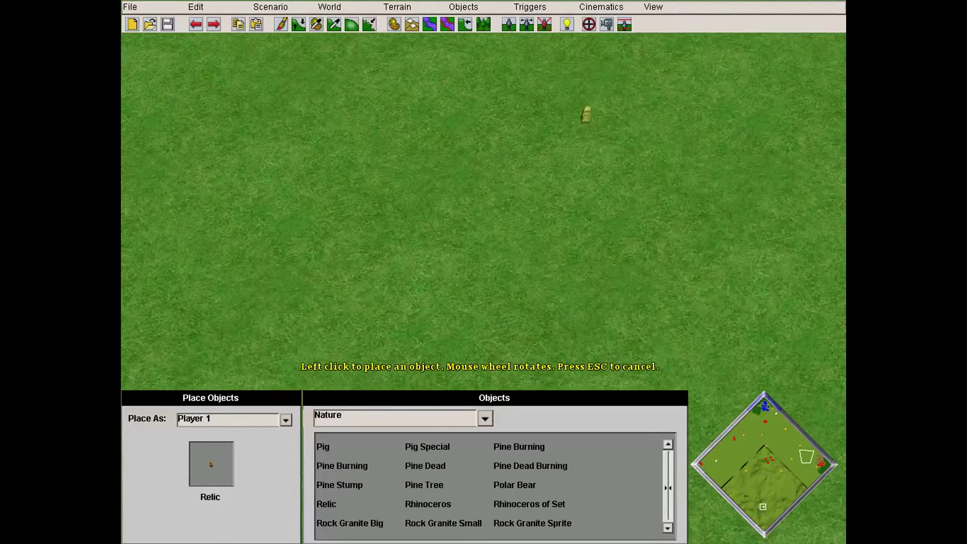
left_click_drag(766, 502, 760, 501)
key("Escape")
Place two Fanatics from the Units category for Player 3 beside the relic in the southern hills.
key("Right")
key("Up")
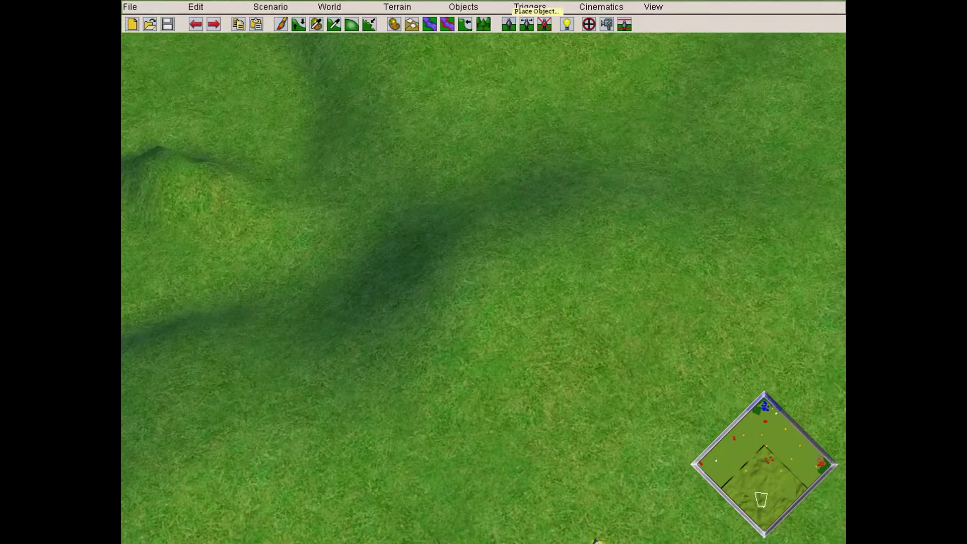
mouse_move(596, 541)
left_click(286, 420)
left_click(191, 317)
left_click(484, 418)
left_click(352, 313)
key("Down")
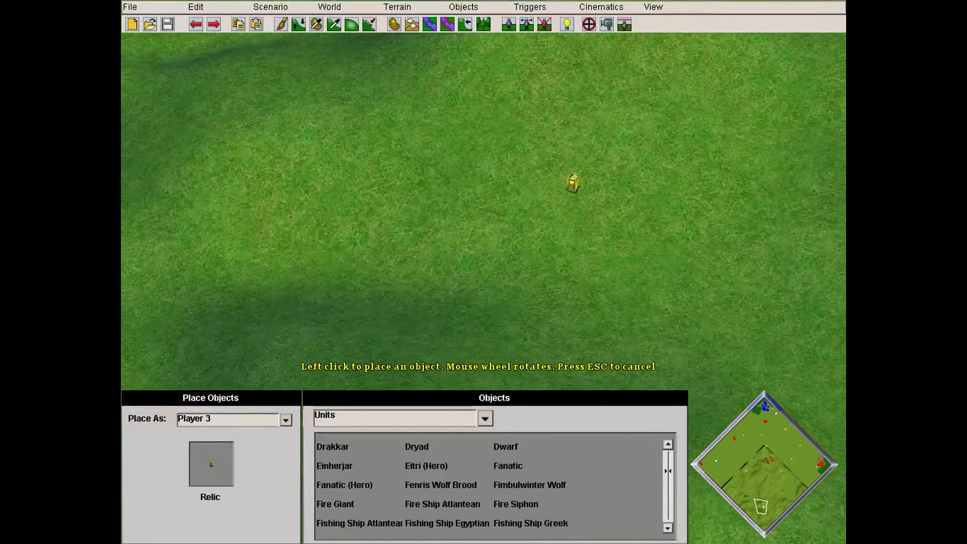
key("Up")
key("Right")
left_click(507, 466)
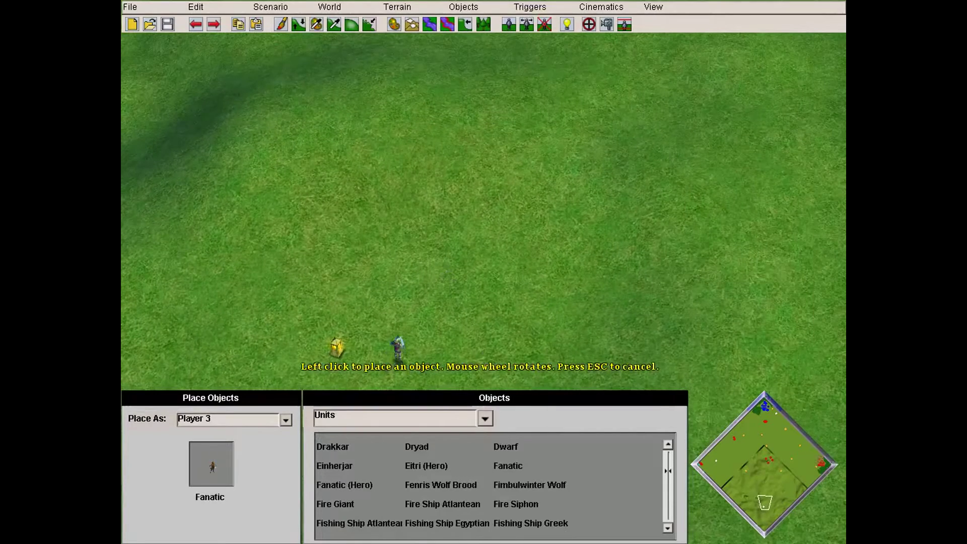
key("Left")
key("Left")
key("Down")
left_click(527, 232)
left_click(583, 241)
Place three Player 3 Fanatics beside the relic near the map's western corner.
left_click(716, 461)
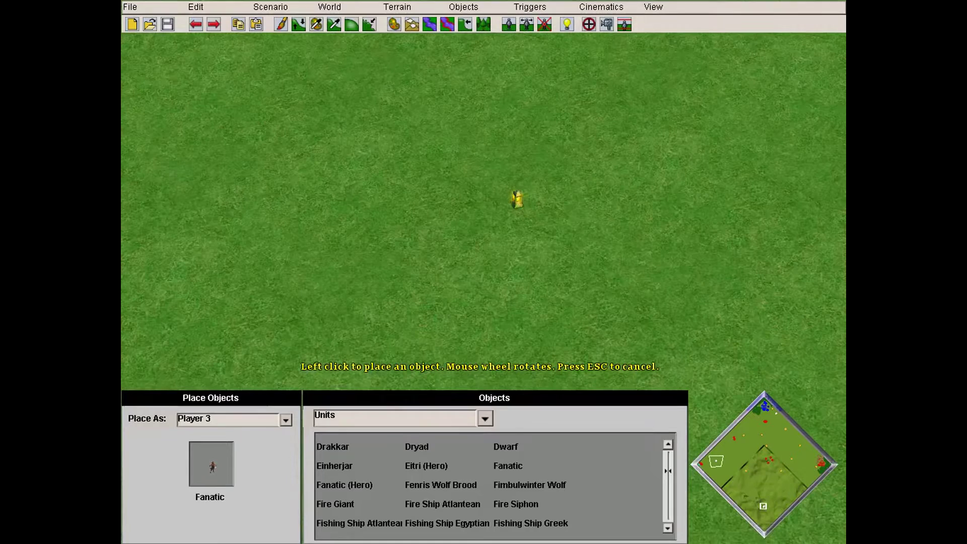
left_click(541, 194)
left_click(554, 222)
left_click(571, 261)
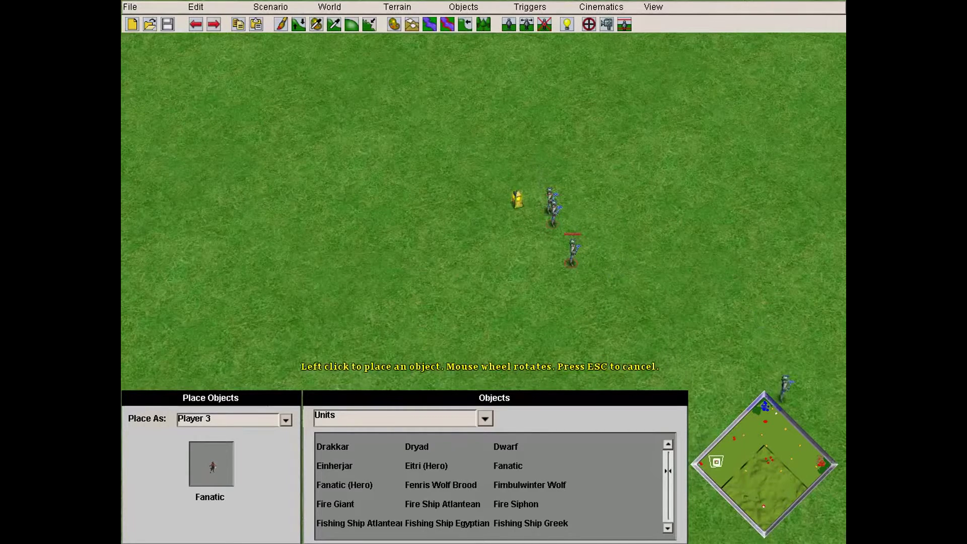
Place a Shrine from the Buildings category for Player 3 beside the relic near the blue base.
left_click(773, 416)
key("Up")
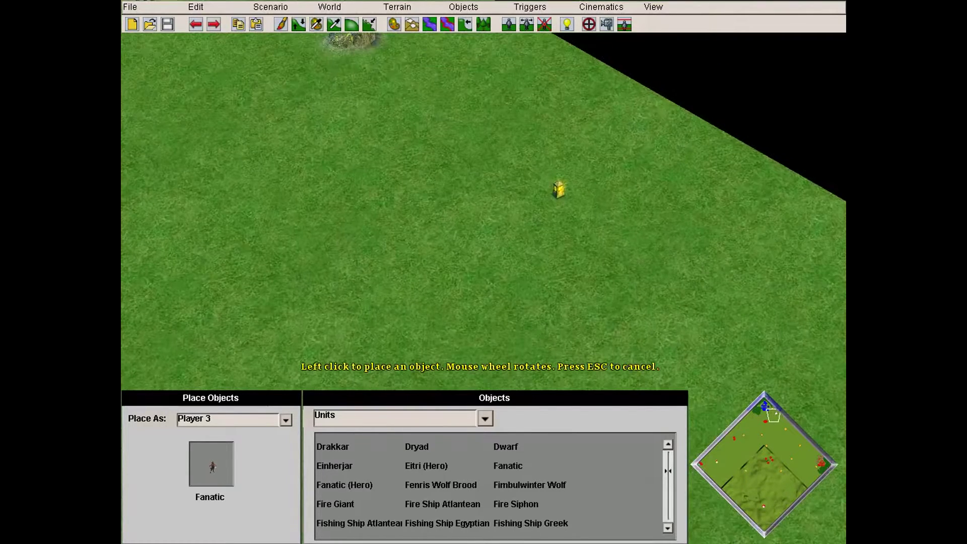
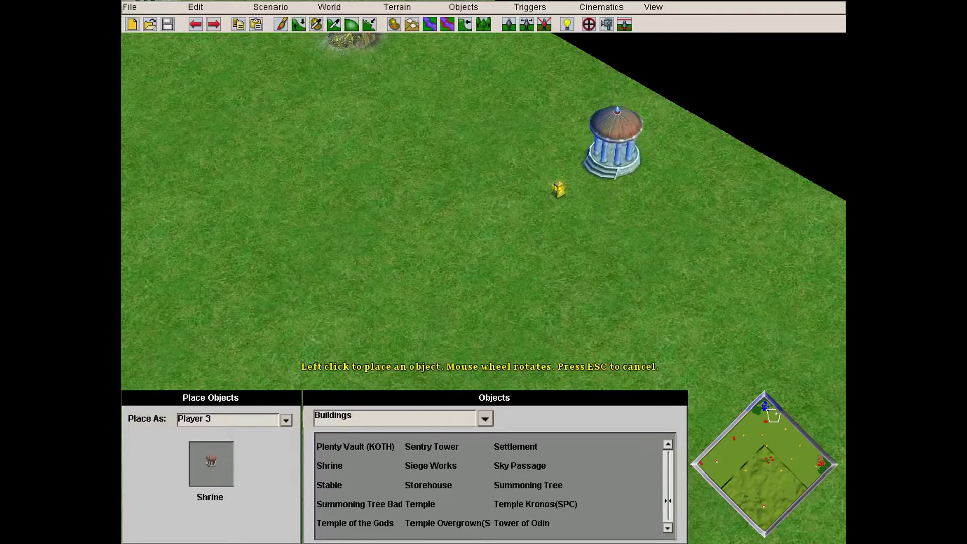
left_click(599, 143)
key("Escape")
key("Escape")
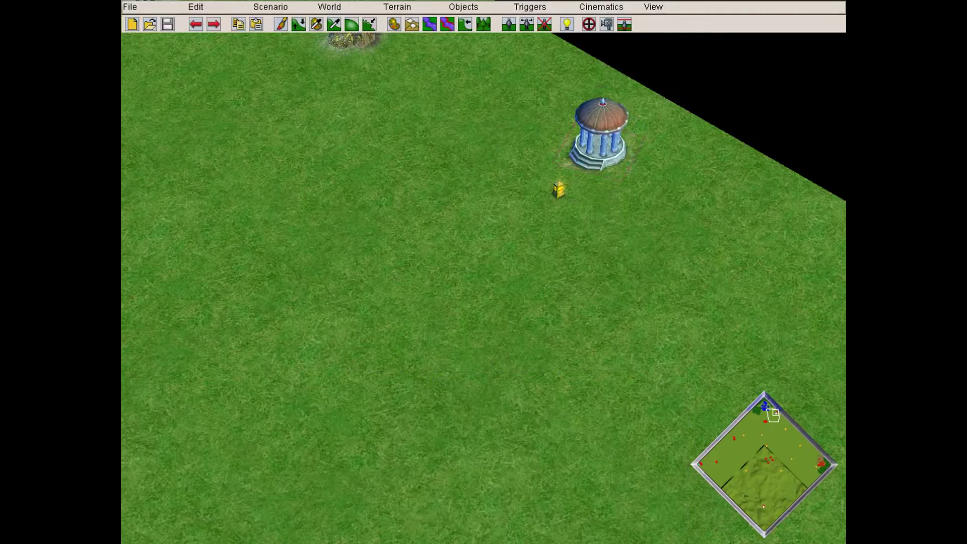
Insert a new trigger group and name it Relic.
left_click(757, 506)
left_click_drag(757, 506, 716, 460)
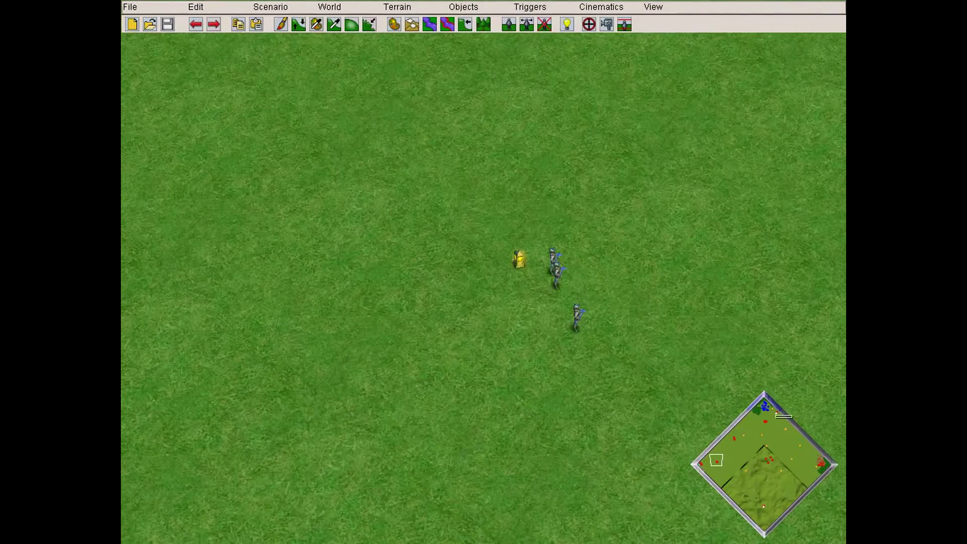
left_click(774, 416)
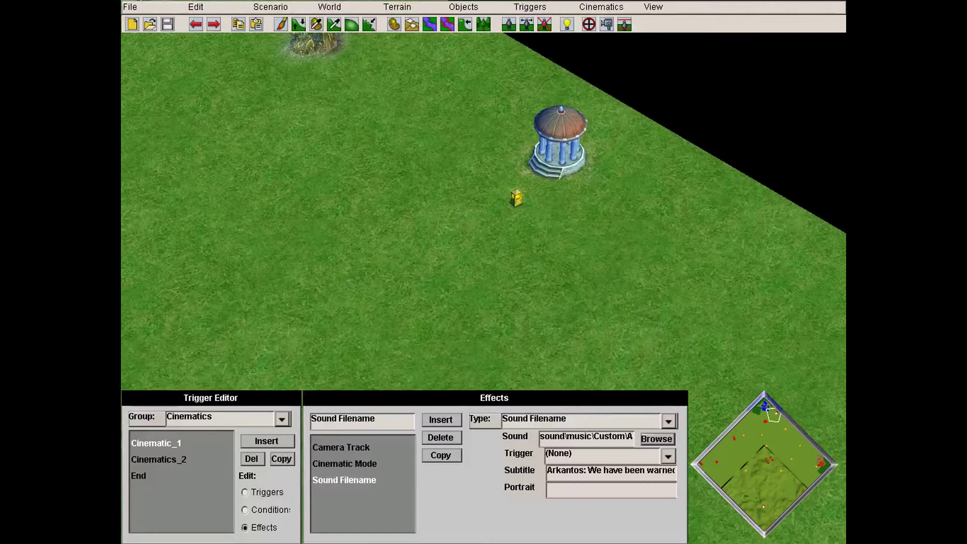
left_click(530, 6)
left_click(549, 41)
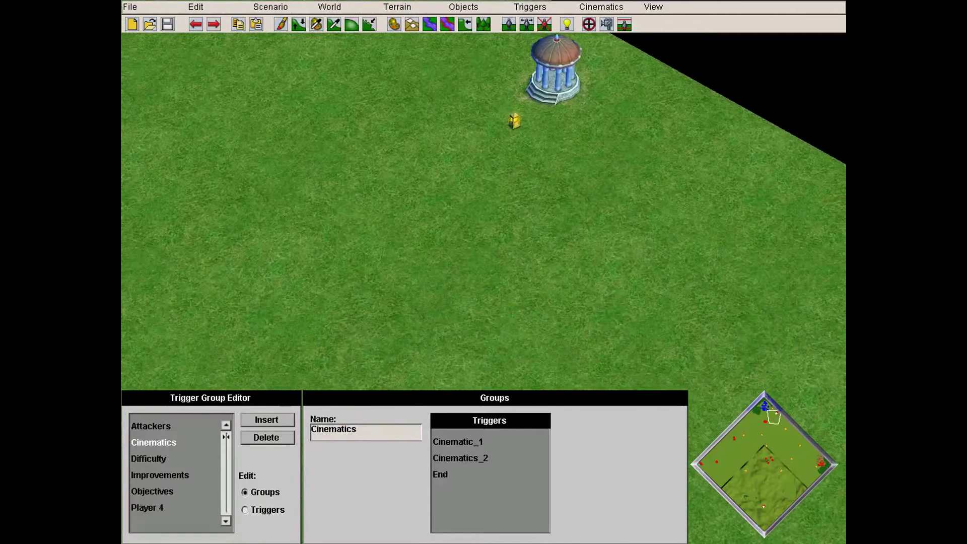
scroll(174, 466, "down", 2)
left_click(266, 419)
left_click(266, 419)
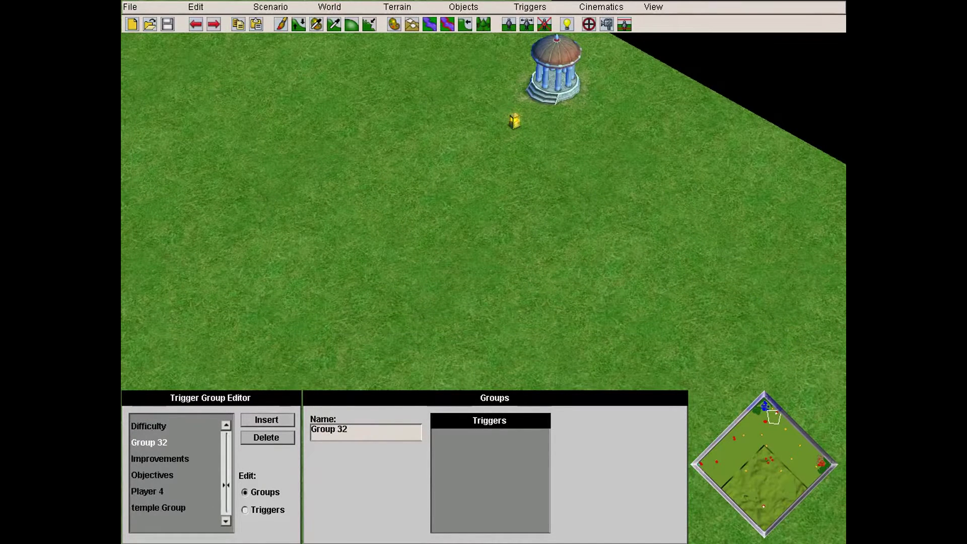
left_click_drag(348, 429, 311, 429)
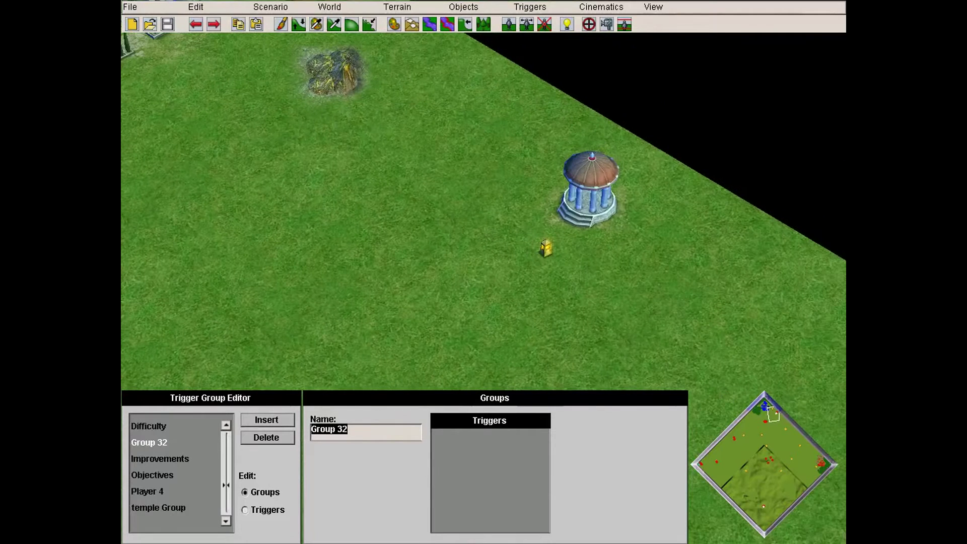
type("Relic")
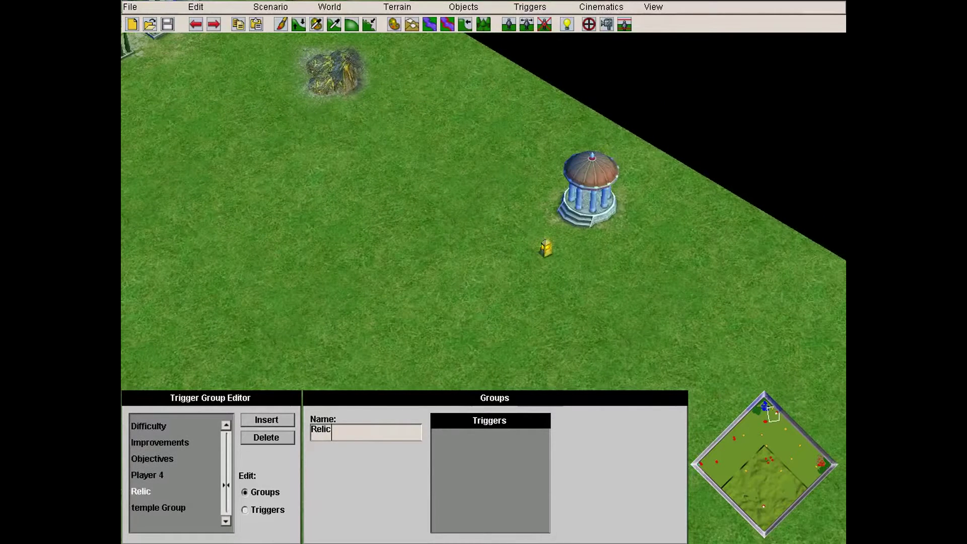
Insert a trigger in the Relic group and rename it ALL_Relic.
key("Up")
key("ctrl+t")
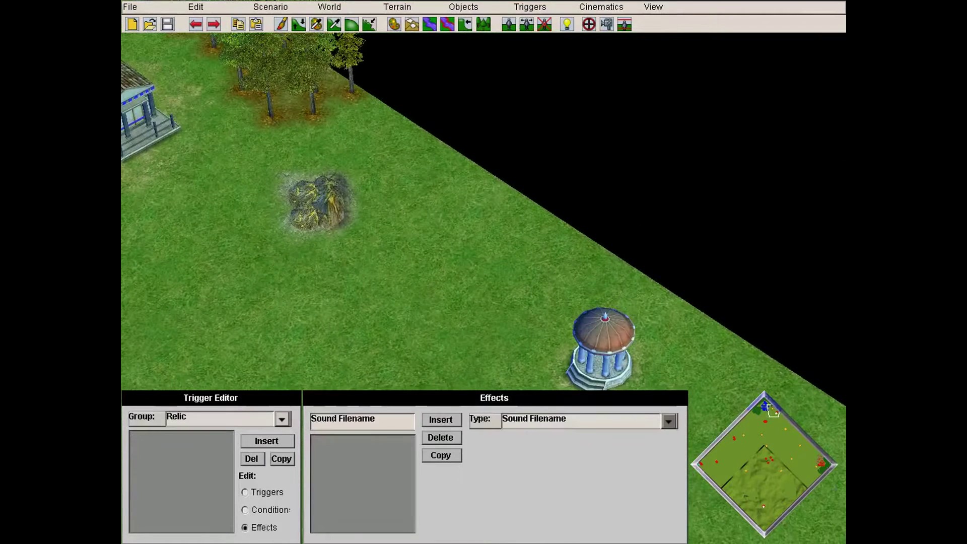
left_click(266, 441)
left_click(245, 510)
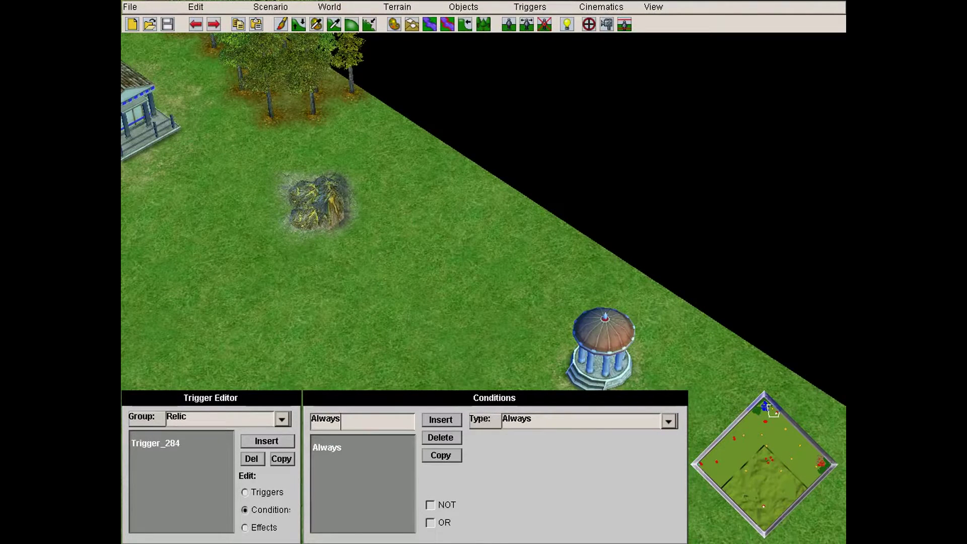
left_click(245, 492)
left_click_drag(361, 429, 310, 429)
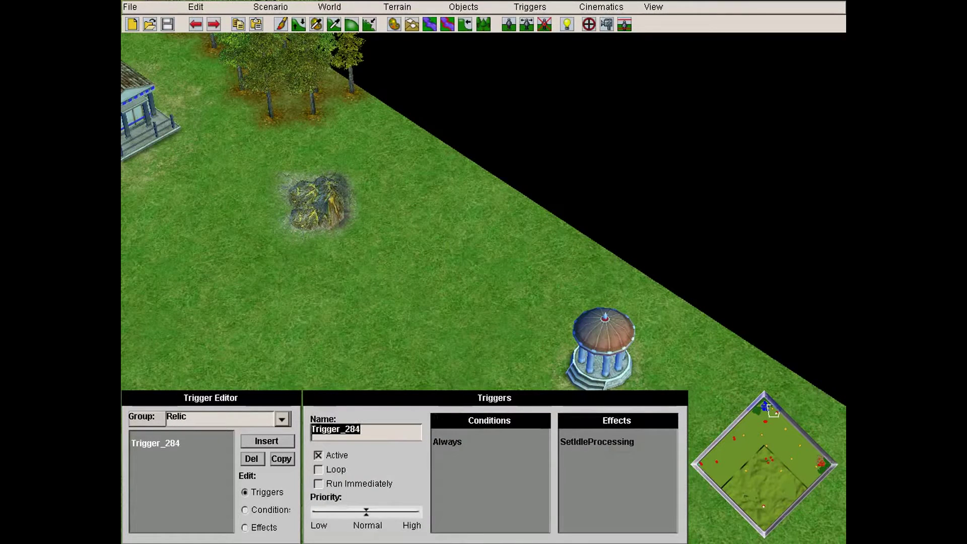
type("Re")
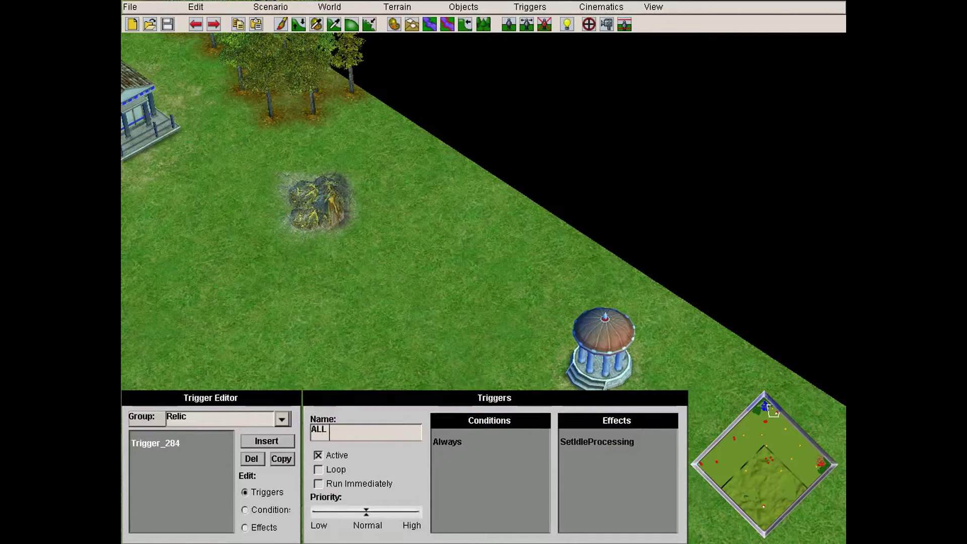
type("lix")
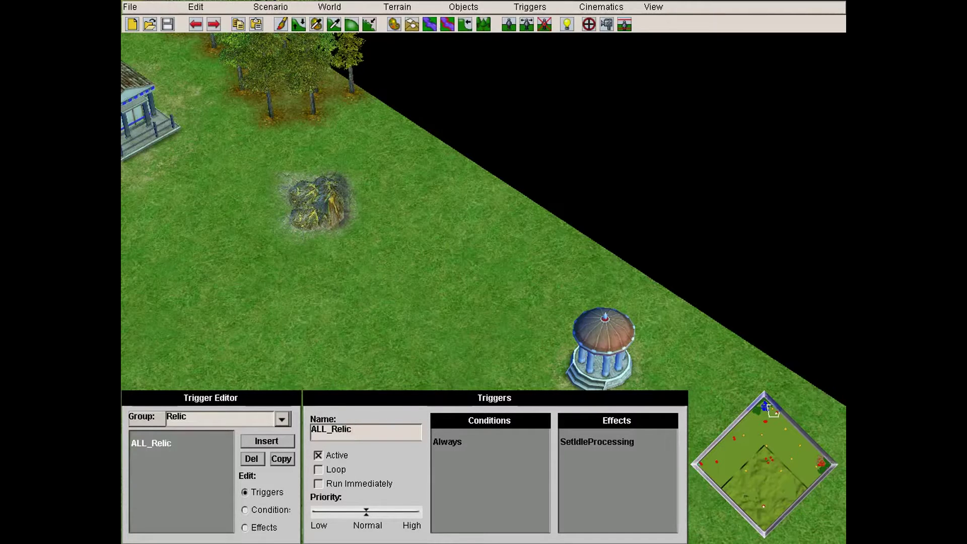
Change the effect type of the ALL_Relic trigger to Relic Force.
left_click(244, 509)
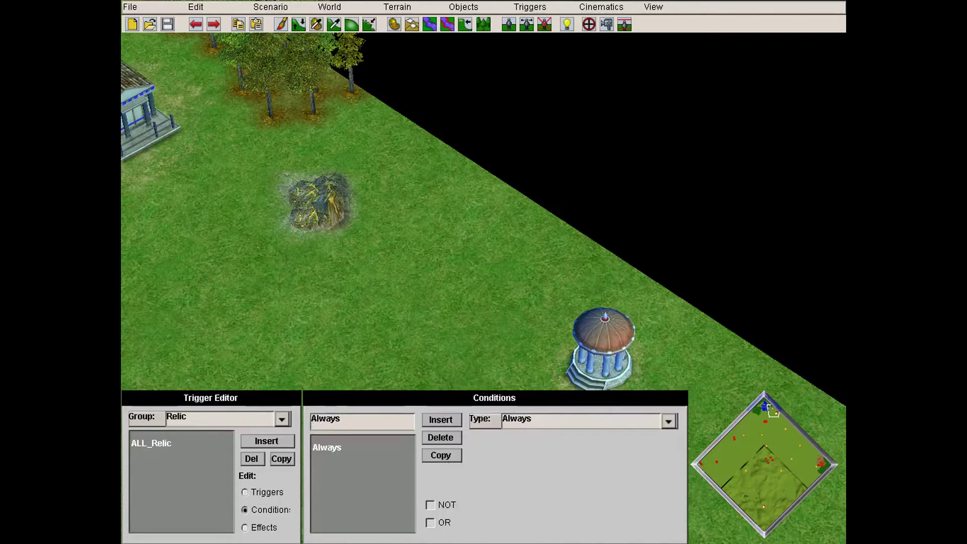
left_click(244, 527)
left_click(668, 421)
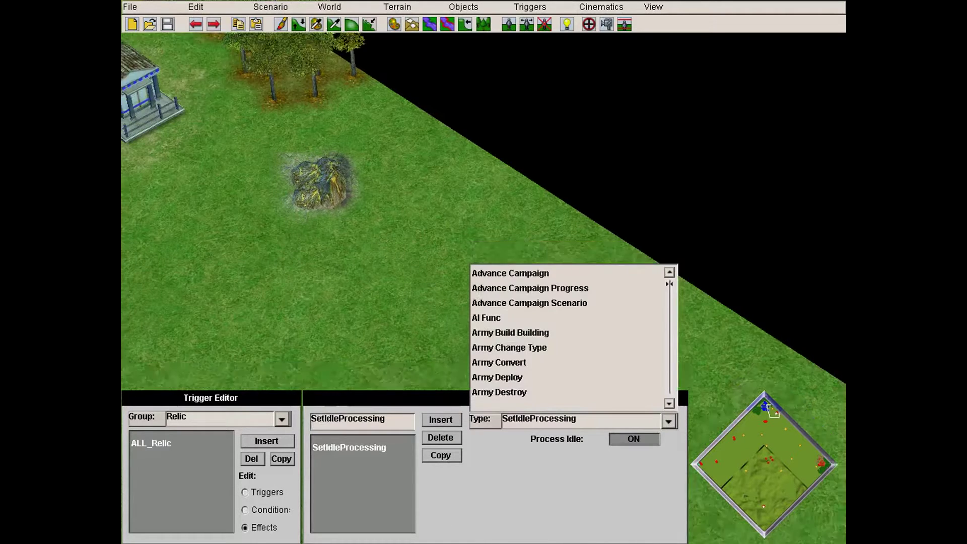
scroll(565, 377, "down", 7)
left_click_drag(669, 289, 669, 362)
key("Up")
key("Return")
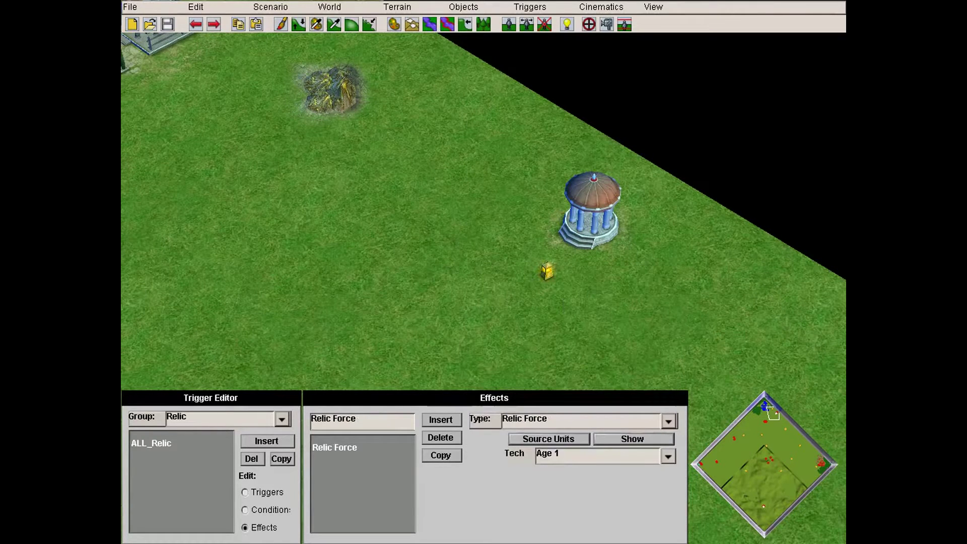
Set the tech of the ALL_Relic trigger's Relic Force effect to Relic Shingles of Steel.
left_click(668, 456)
scroll(584, 338, "down", 12)
scroll(589, 373, "down", 5)
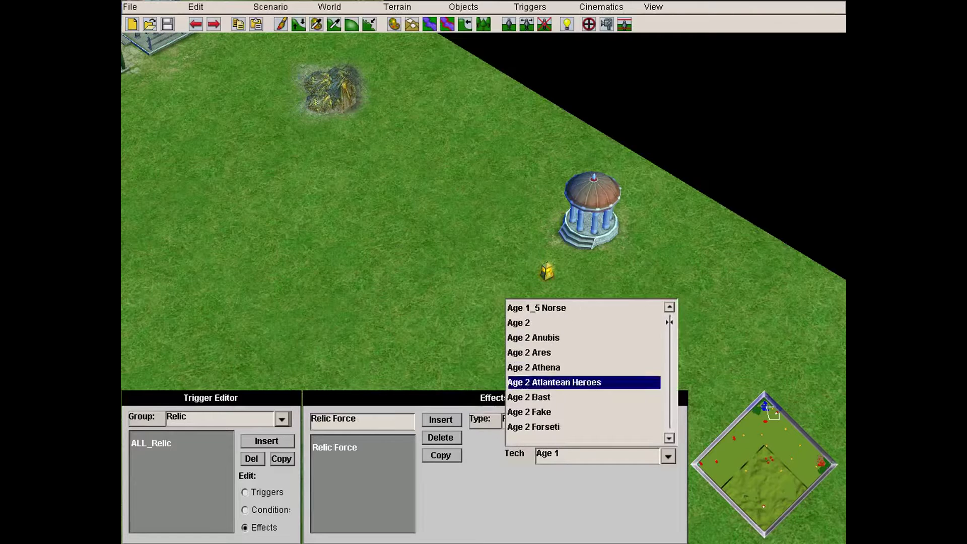
scroll(589, 382, "down", 12)
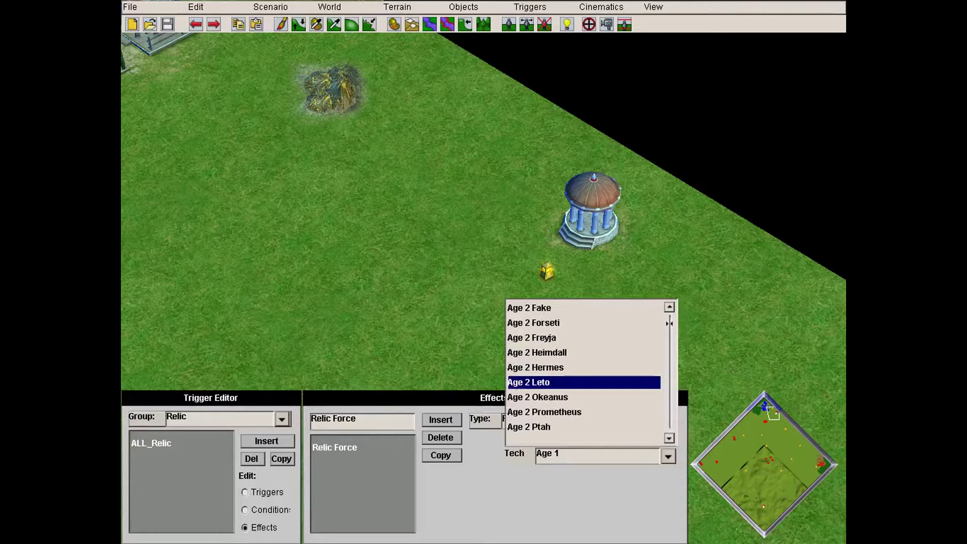
scroll(589, 372, "down", 15)
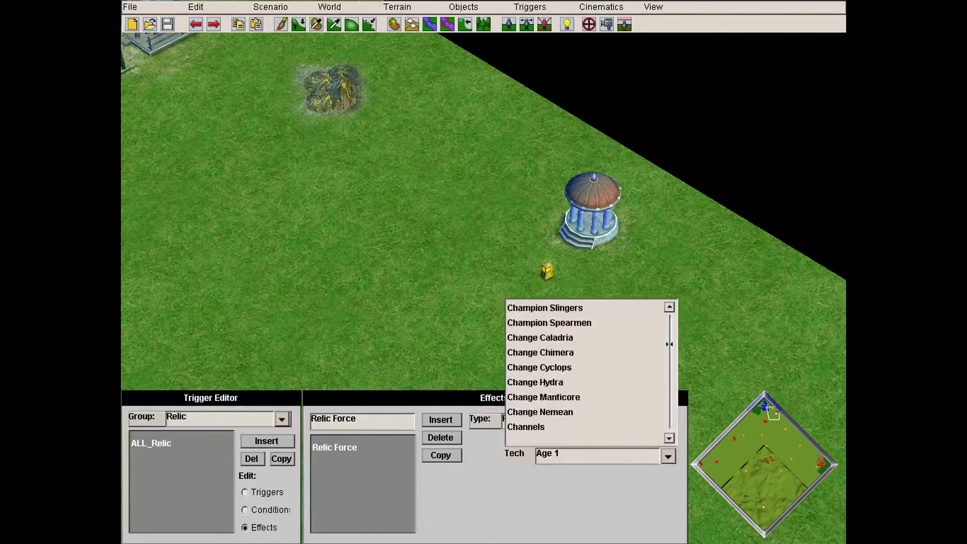
scroll(589, 368, "up", 4)
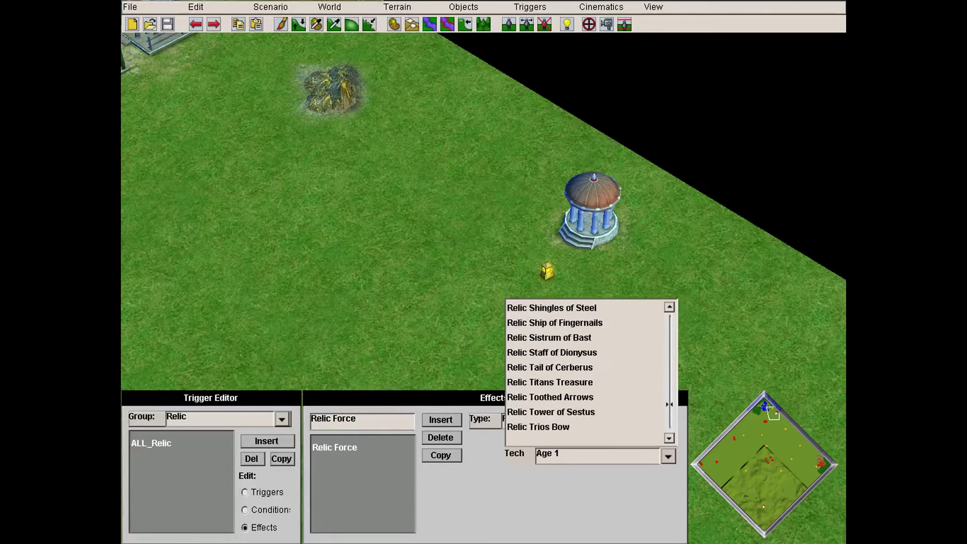
scroll(554, 353, "up", 1)
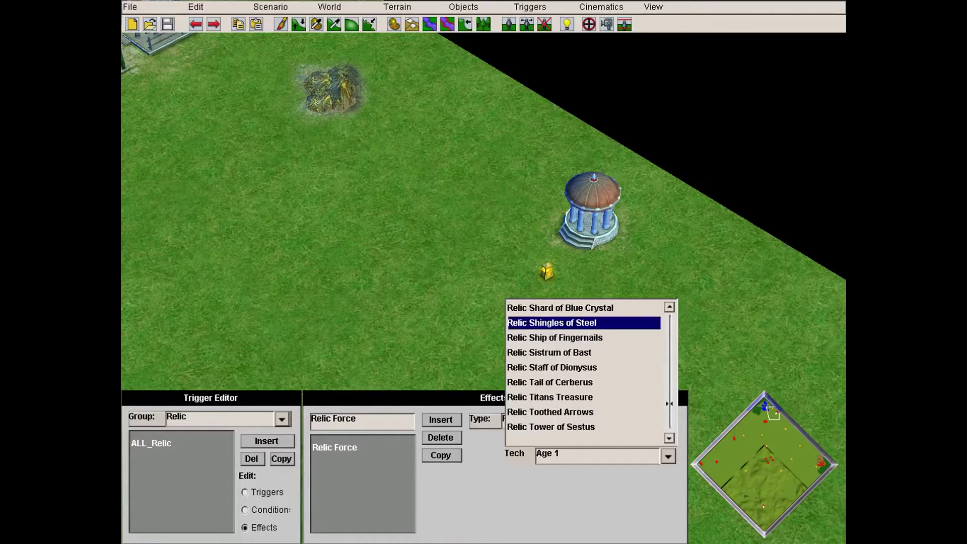
left_click(554, 322)
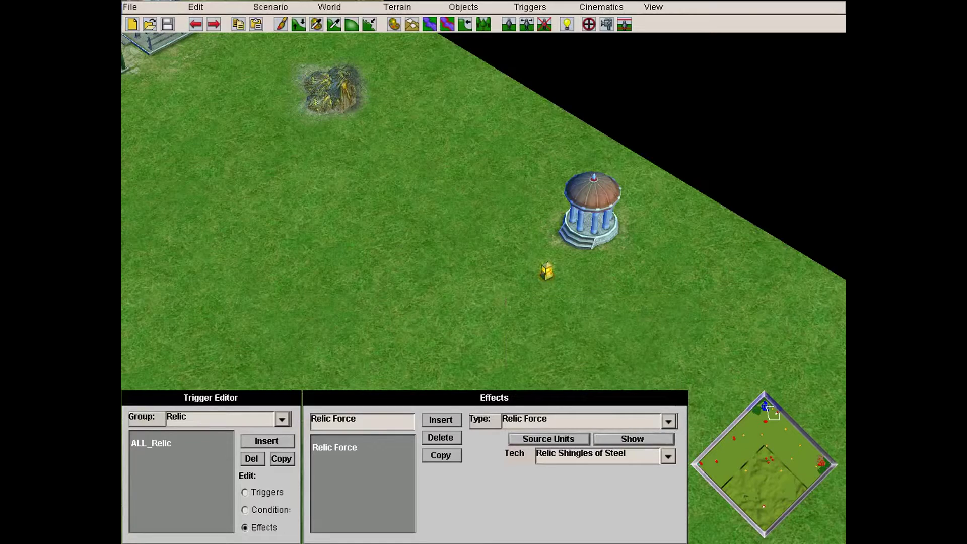
Add a second effect of type Relic Force to ALL_Relic for the guarded relic near the map's western corner.
left_click(441, 419)
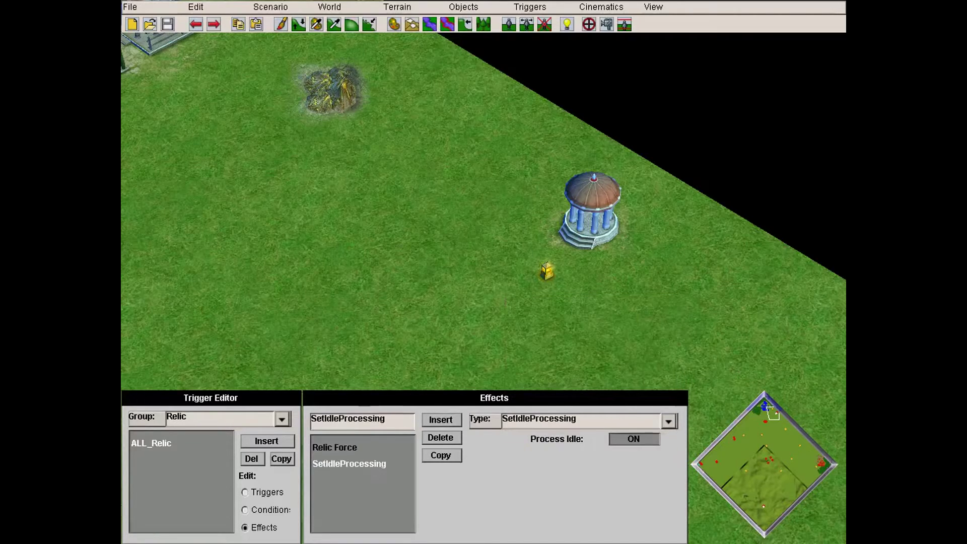
key("Right")
key("Left")
key("Up")
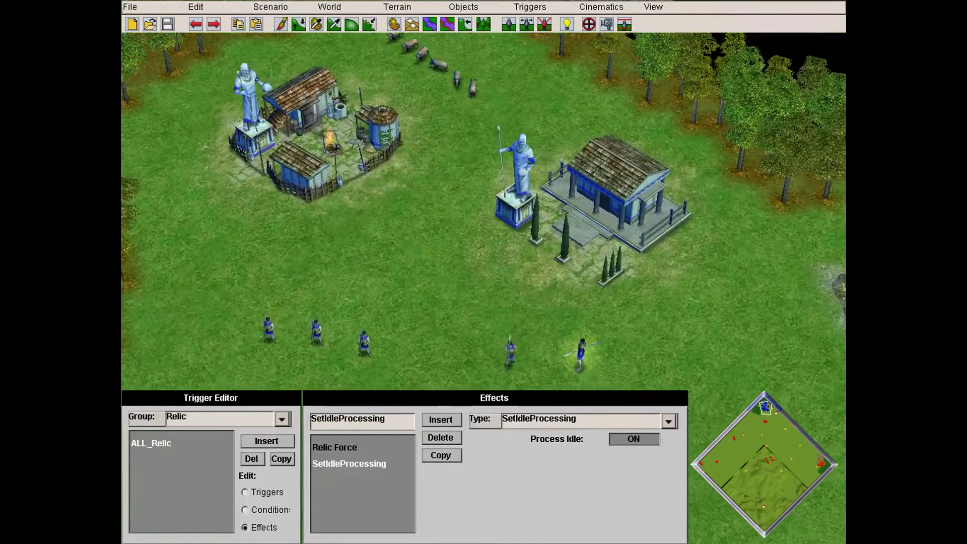
key("Down")
left_click(710, 469)
key("Up")
key("Right")
key("Down")
key("Down")
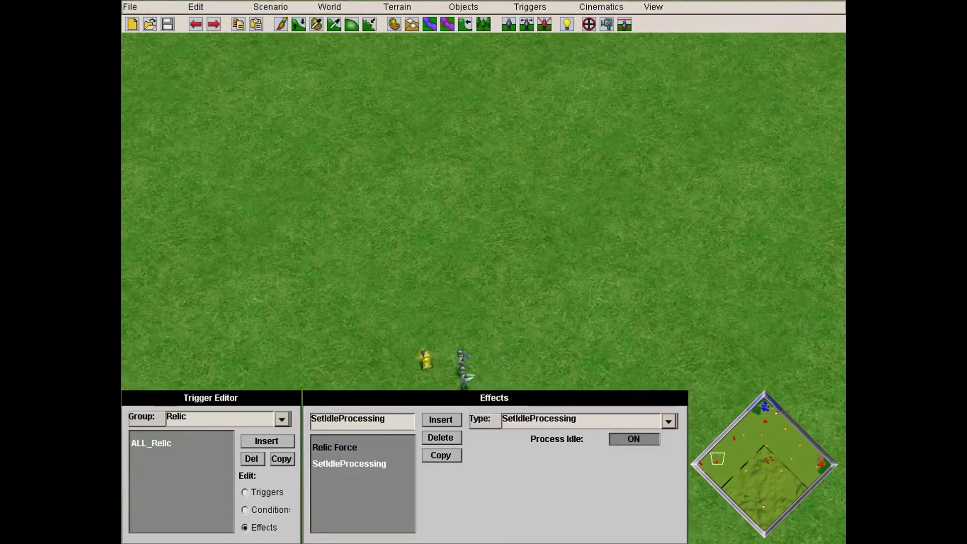
left_click(668, 421)
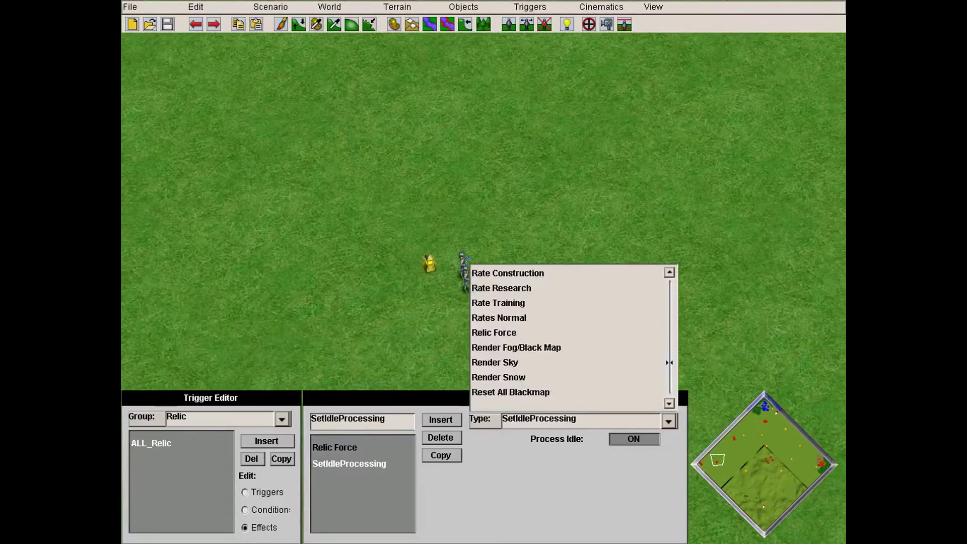
left_click(566, 333)
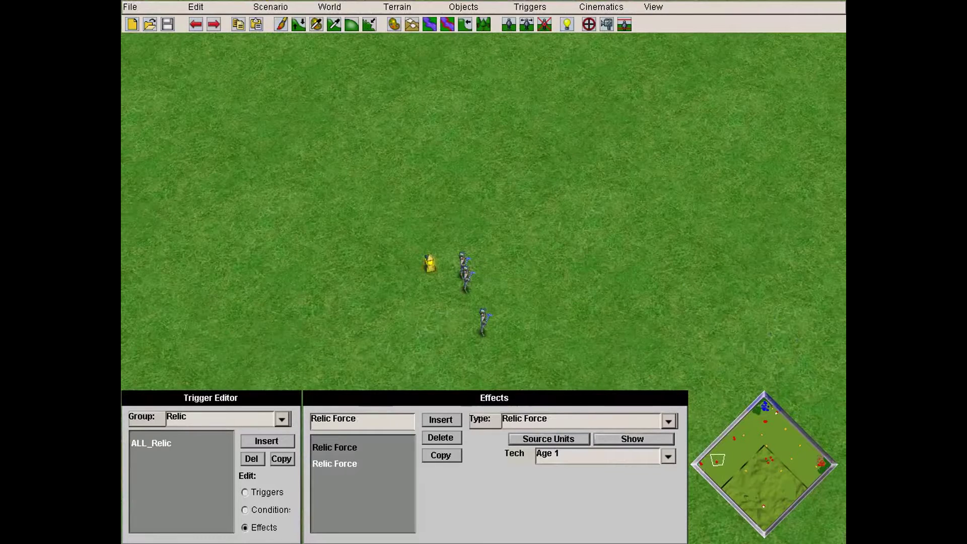
Choose a tech for the second Relic Force effect of ALL_Relic.
left_click(668, 456)
left_click(667, 456)
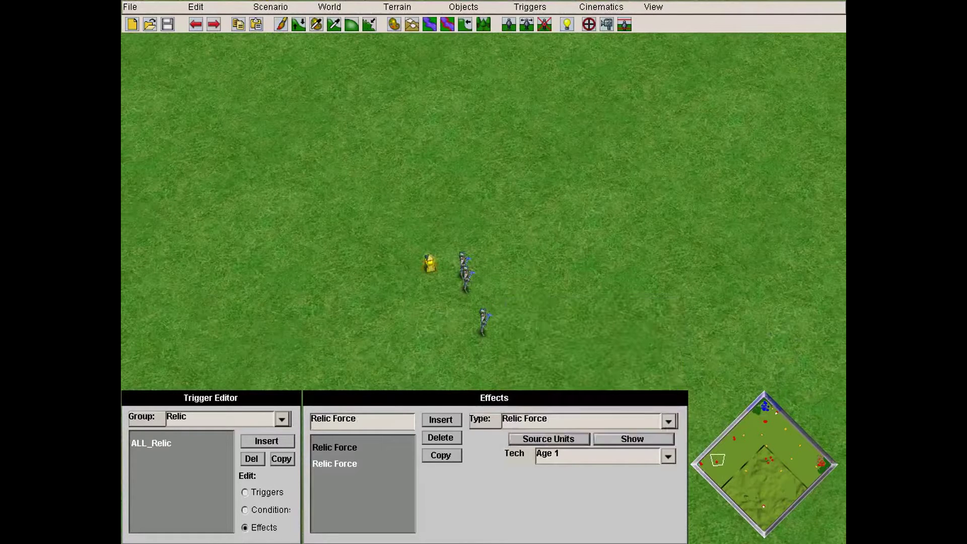
left_click(667, 456)
scroll(584, 396, "down", 15)
scroll(584, 397, "down", 5)
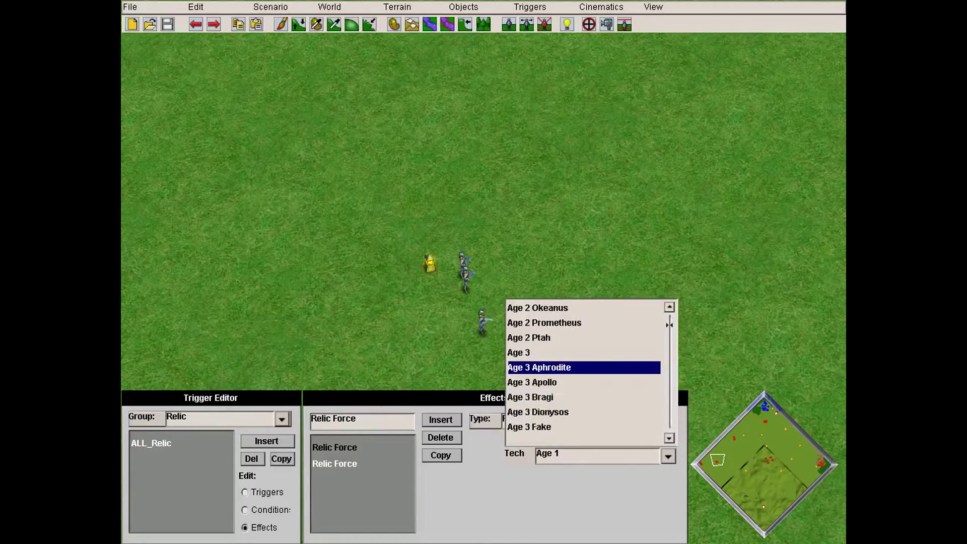
left_click(538, 367)
Add a third effect of type Relic Force to ALL_Relic for the guarded relic in the south of the map.
left_click_drag(724, 454, 762, 506)
left_click(440, 420)
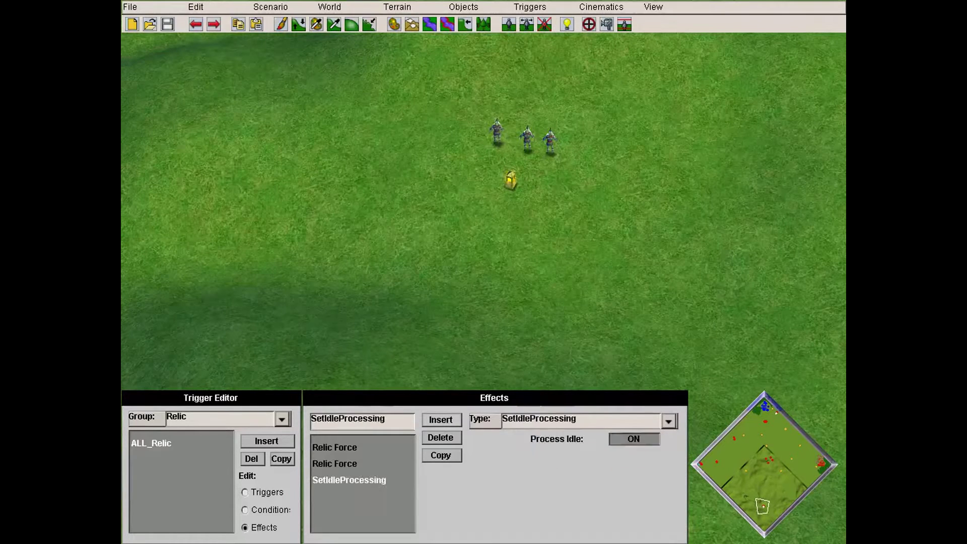
left_click(668, 421)
left_click(564, 333)
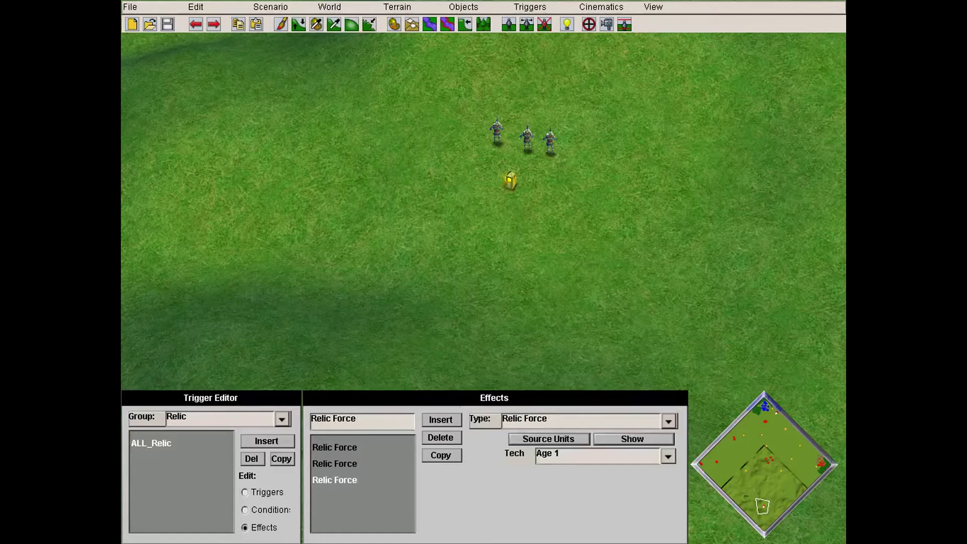
Set the tech of the third Relic Force effect to Relic Ankh of Ra.
left_click(669, 456)
scroll(583, 397, "down", 6)
key("t")
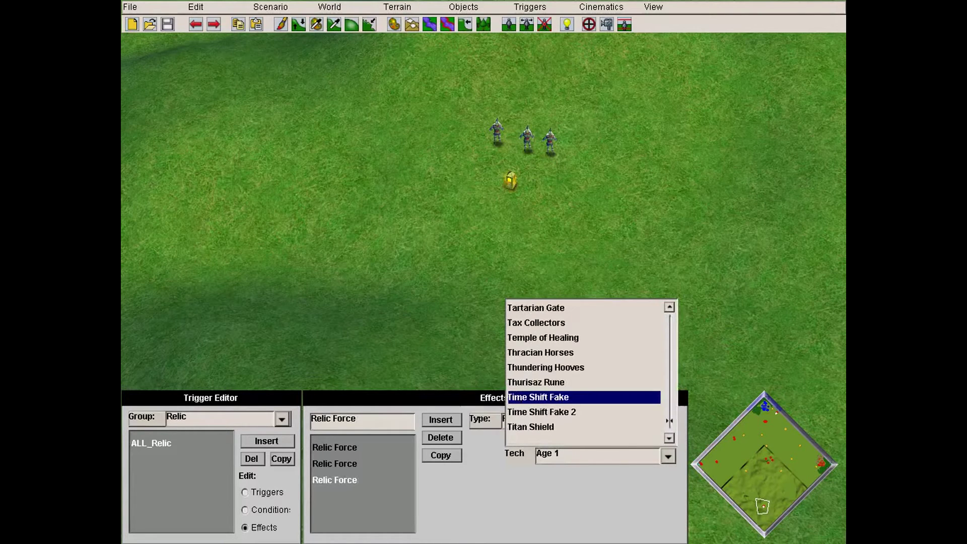
scroll(584, 397, "up", 15)
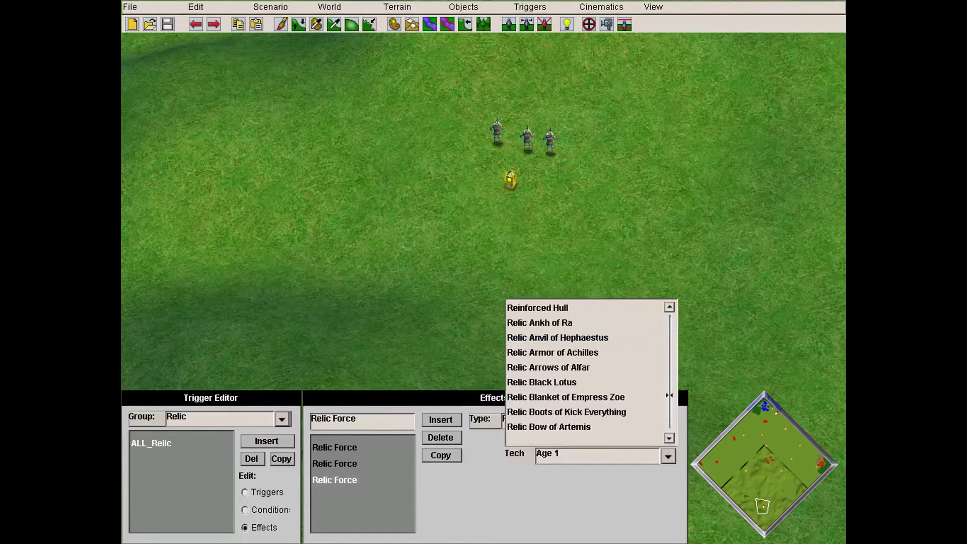
left_click(583, 322)
key("Up")
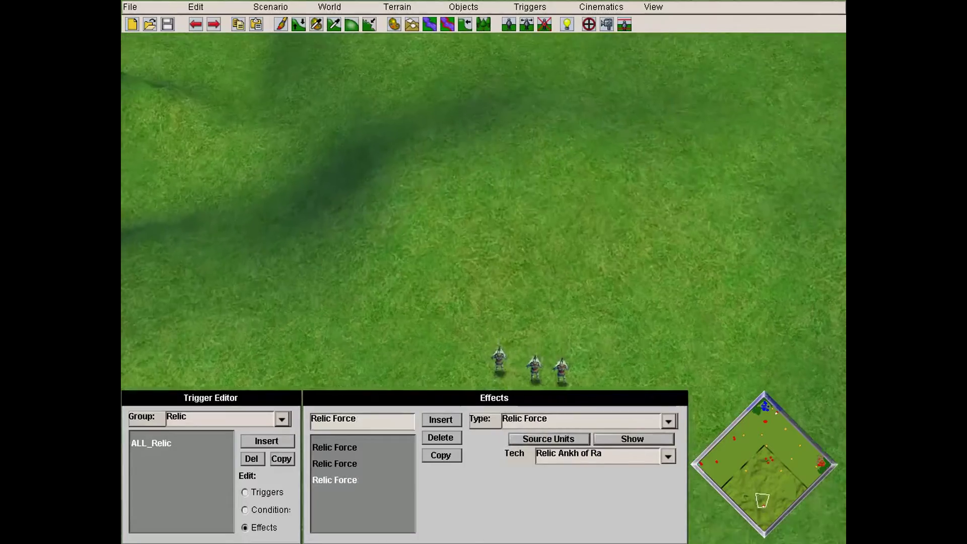
key("Right")
key("Up")
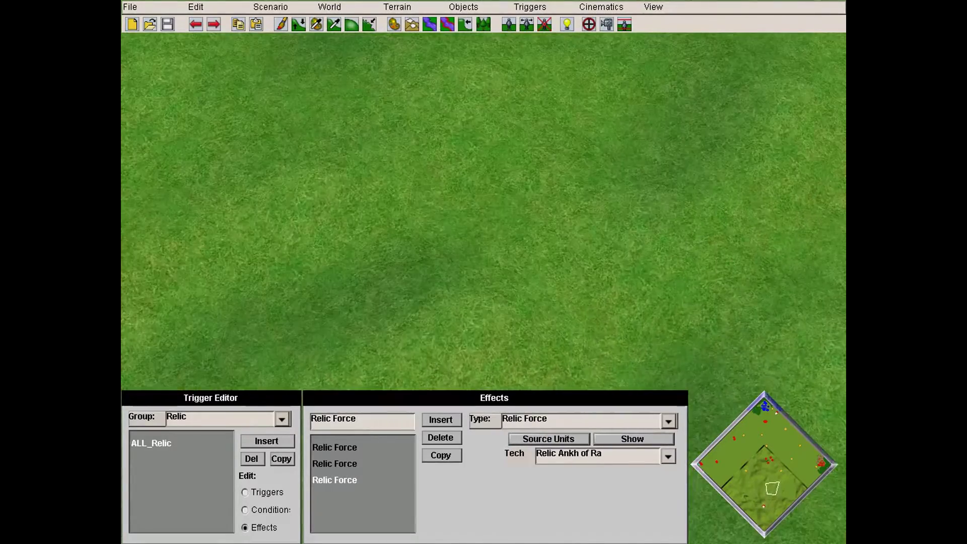
key("Escape")
key("Up")
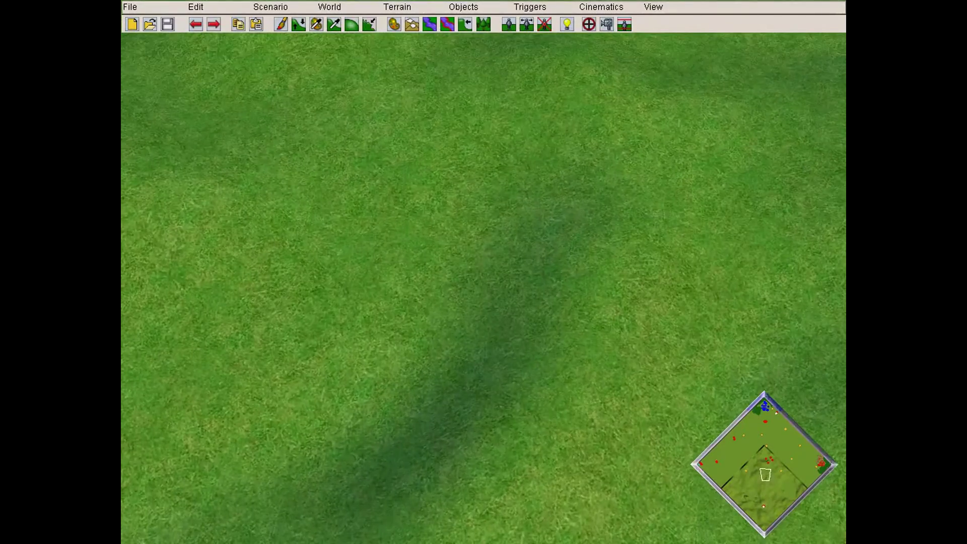
key("Escape")
key("Right")
key("Up")
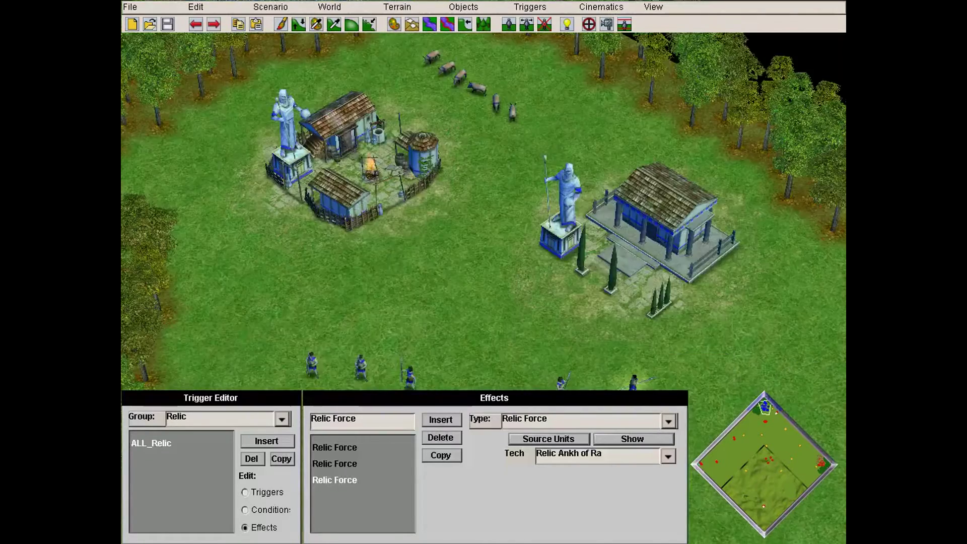
key("Down")
key("Escape")
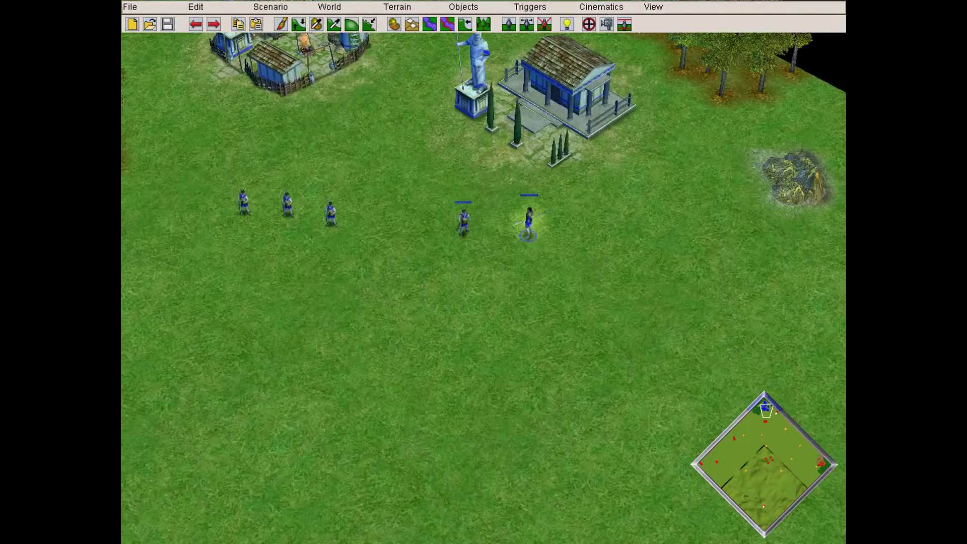
key("ctrl+t")
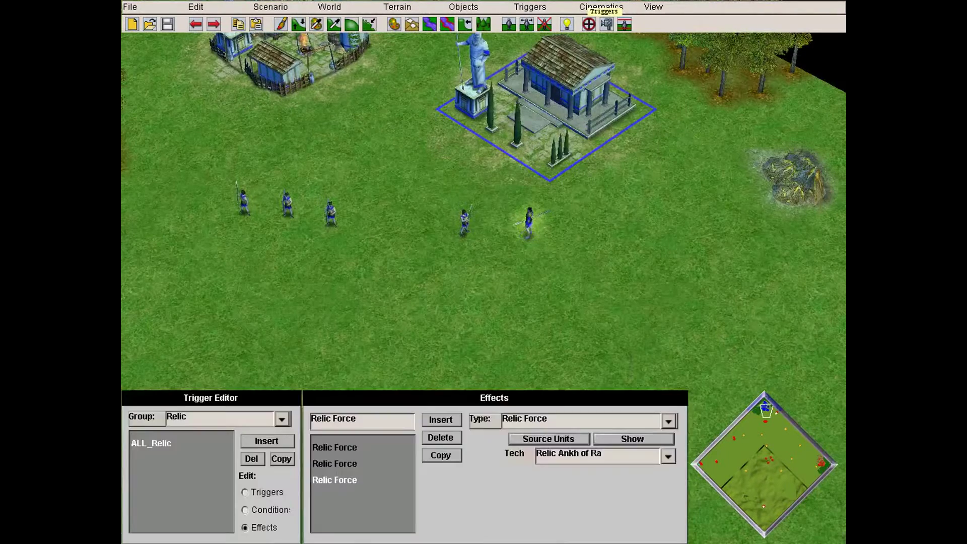
left_click(281, 419)
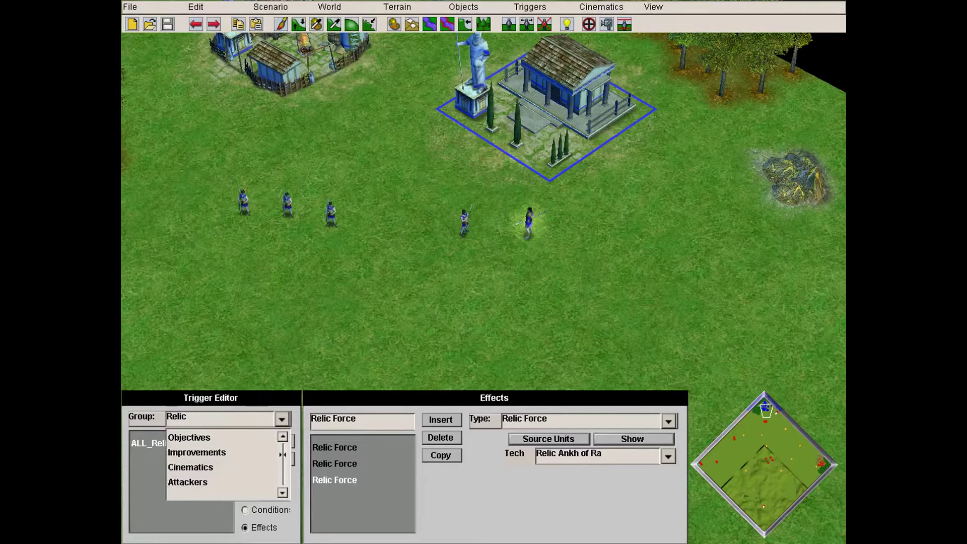
left_click(528, 222)
key("Up")
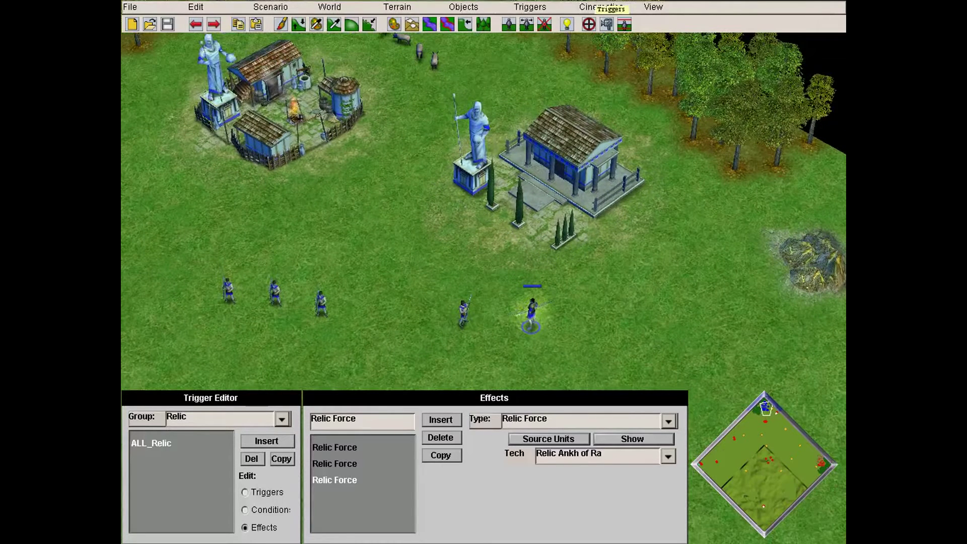
left_click(508, 23)
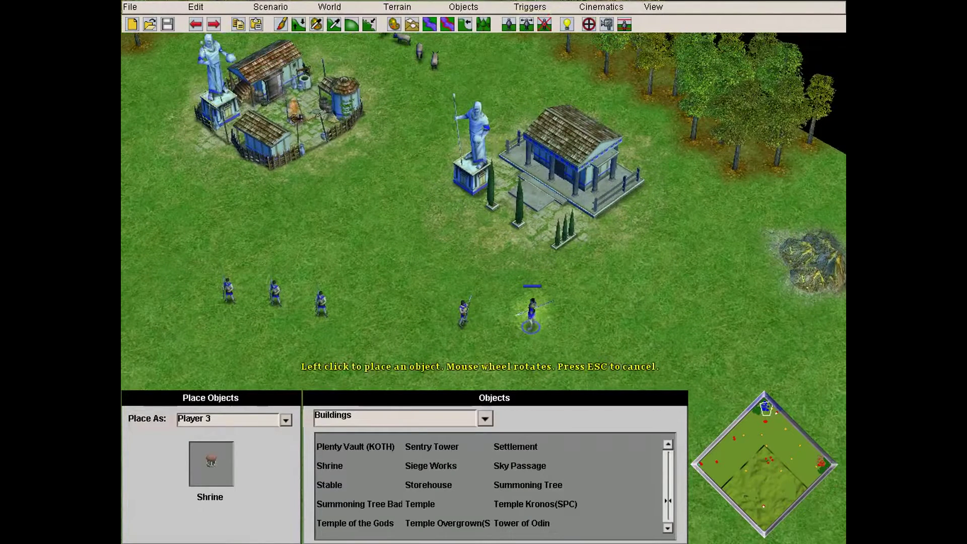
left_click(589, 23)
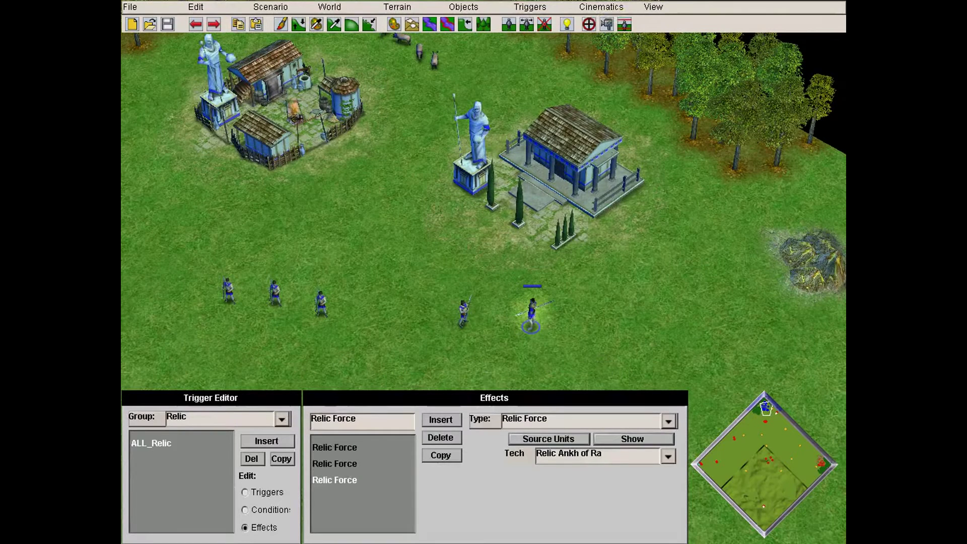
Insert another trigger in the Relic group and rename it Arkantos.
left_click(266, 440)
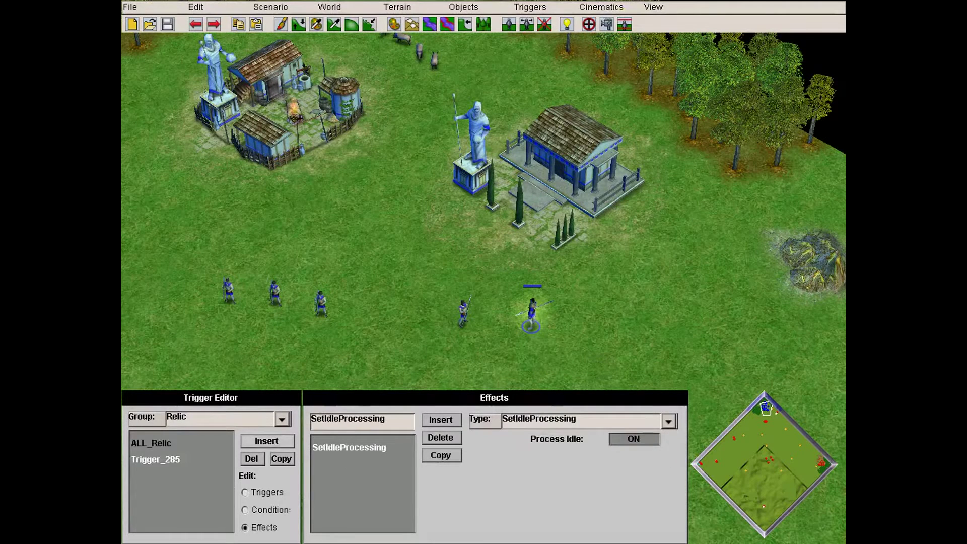
left_click(245, 510)
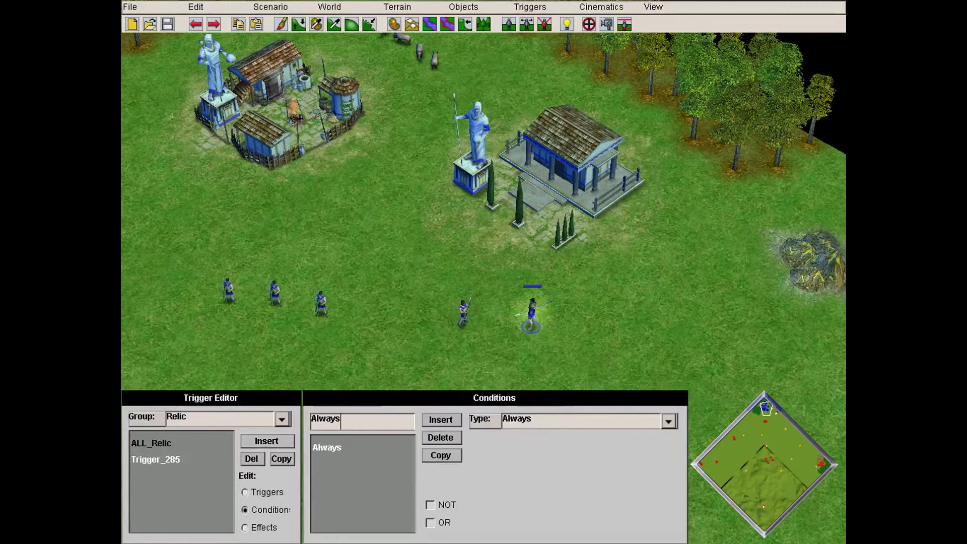
left_click(245, 492)
left_click_drag(361, 429, 311, 430)
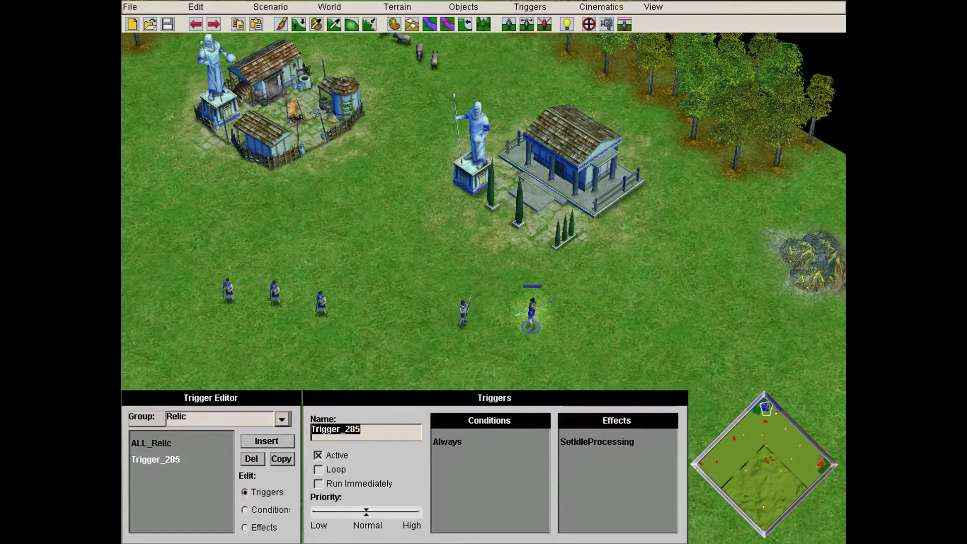
type("Arkan")
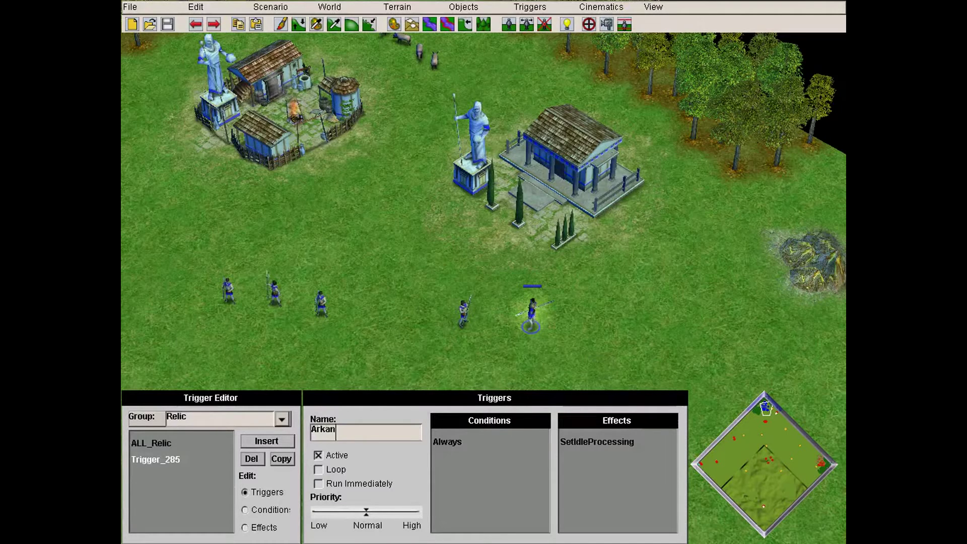
type("tos")
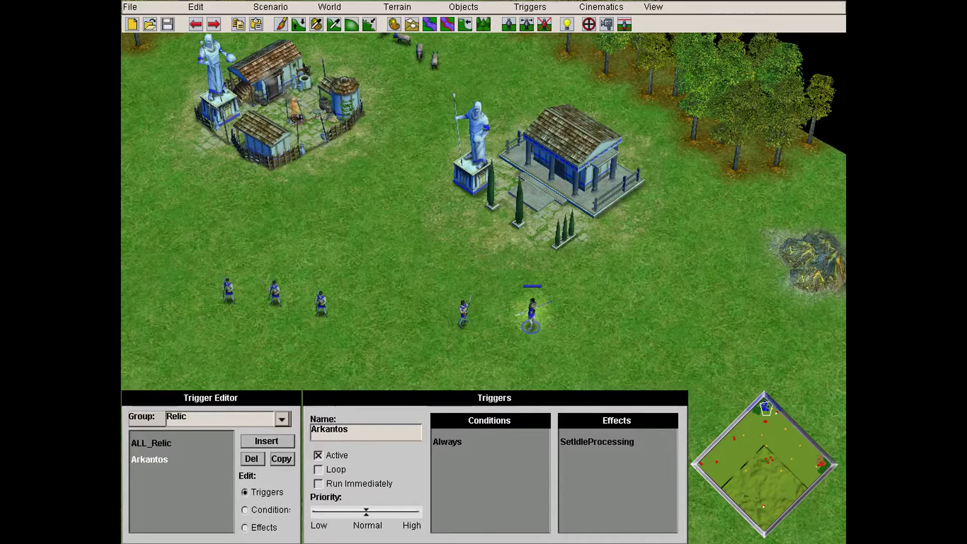
Insert a new trigger group and name it Names.
left_click(151, 443)
left_click(529, 7)
left_click(553, 40)
left_click(267, 419)
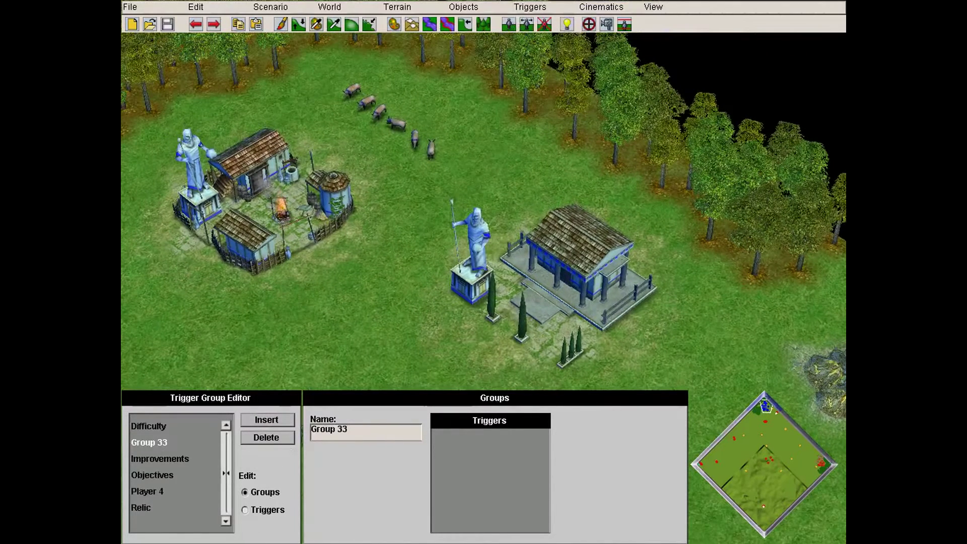
double_click(342, 429)
left_click(348, 429)
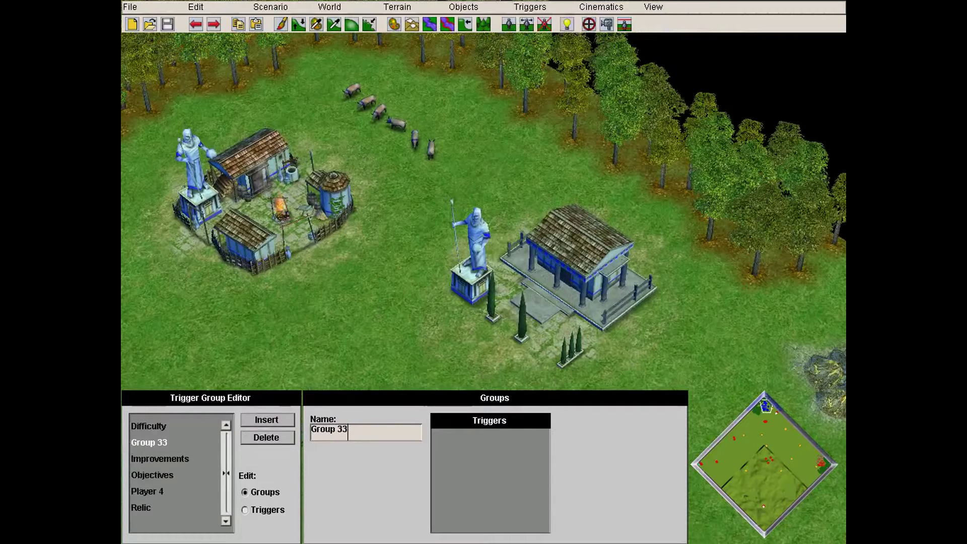
key("BackSpace")
key("BackSpace")
key("BackSpace")
key("BackSpace")
key("BackSpace")
key("BackSpace")
key("BackSpace")
key("BackSpace")
type("Names")
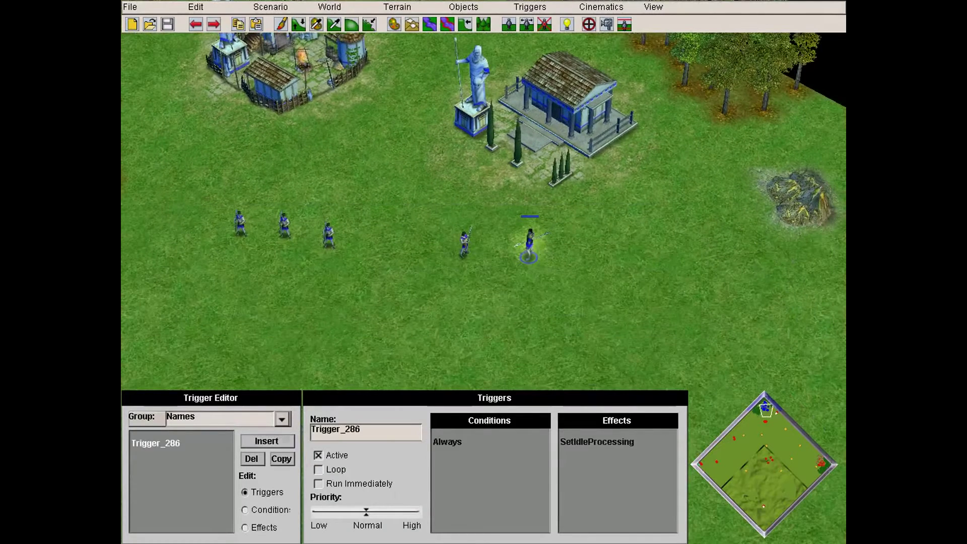
Insert a trigger in the Names group and set its effect type to Change Name.
left_click(266, 441)
left_click(245, 510)
left_click(667, 421)
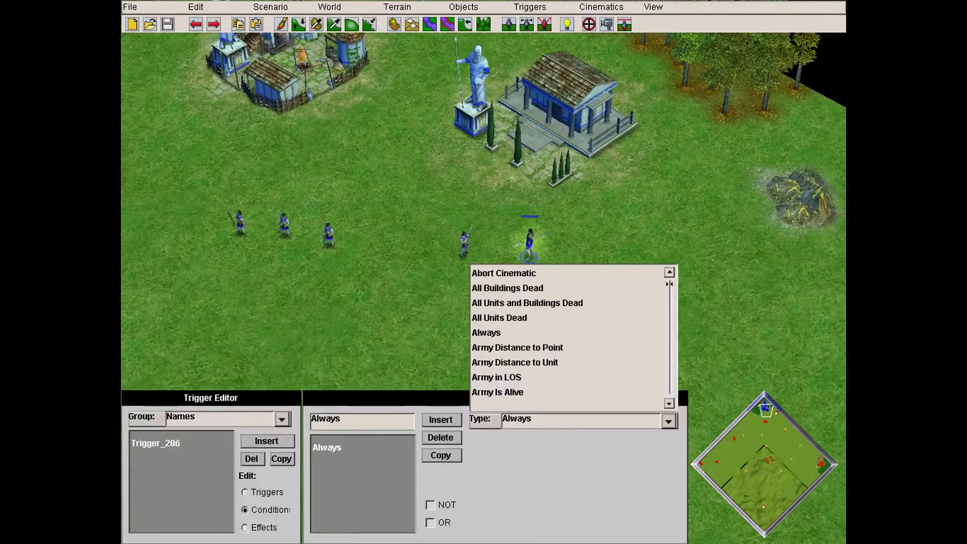
left_click(245, 528)
left_click(668, 421)
scroll(565, 347, "down", 10)
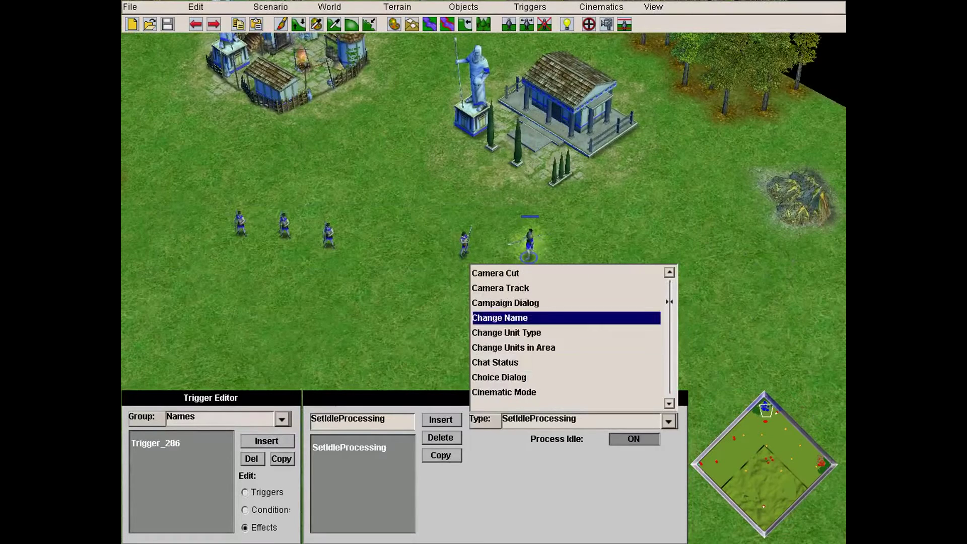
left_click(500, 317)
Set the new name in the Change Name effect to Rtsgamerx for the hero unit near the temple.
left_click(632, 438)
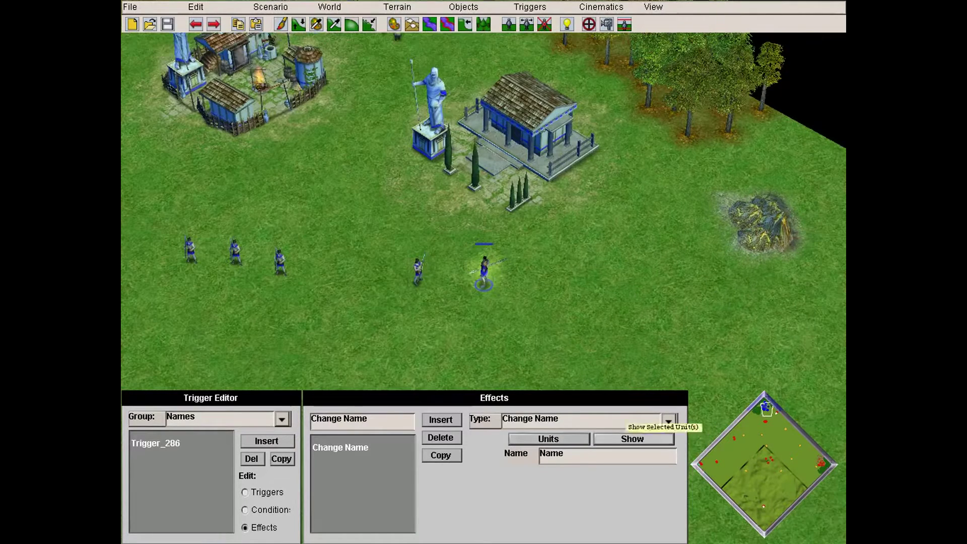
double_click(552, 453)
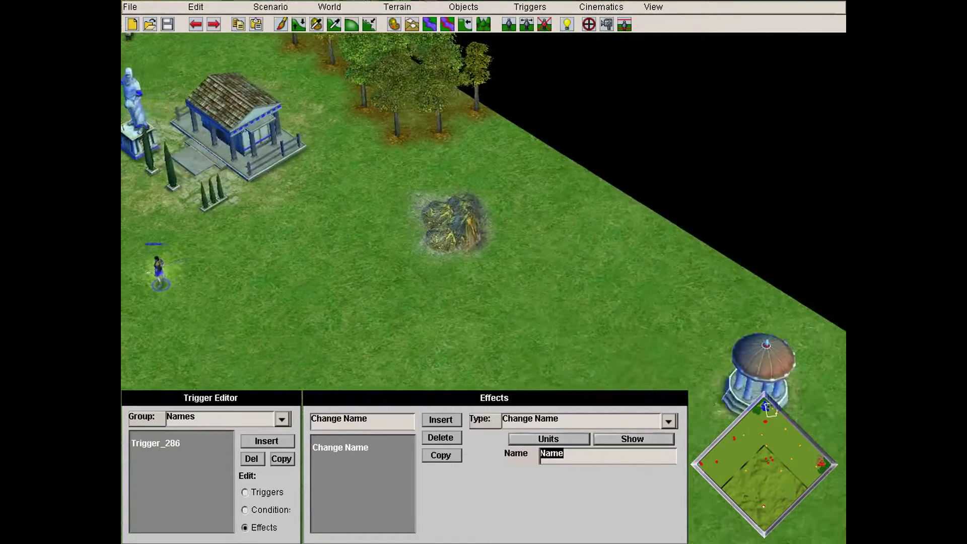
type("Rtsha")
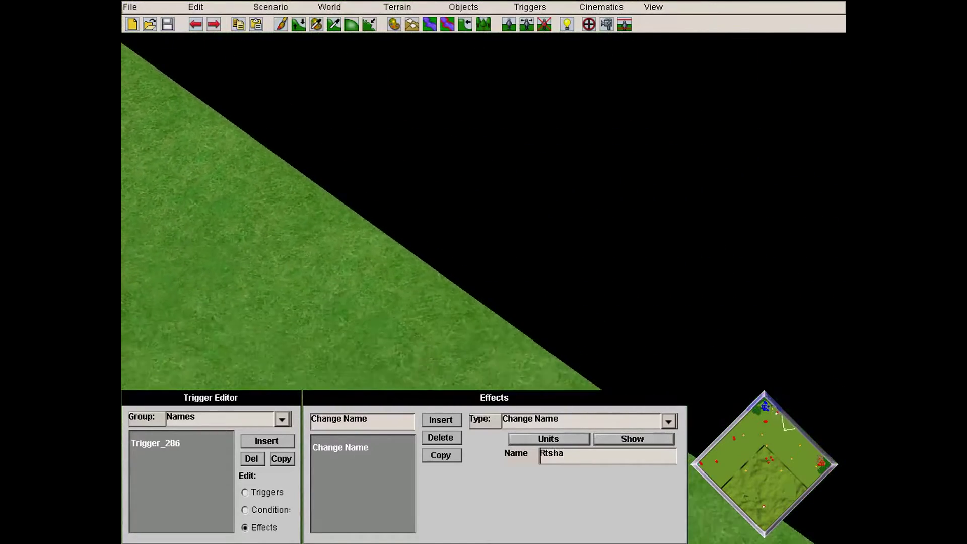
type("mer")
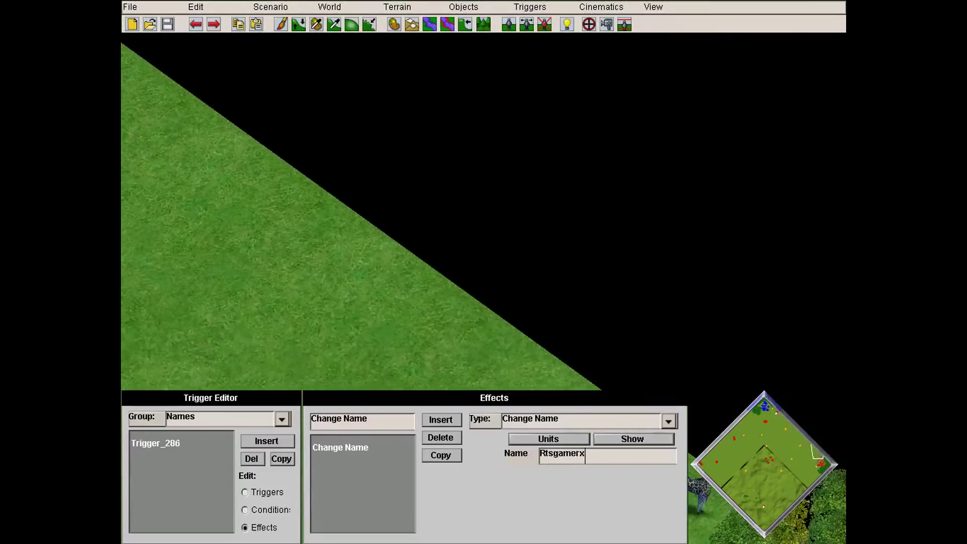
type("x")
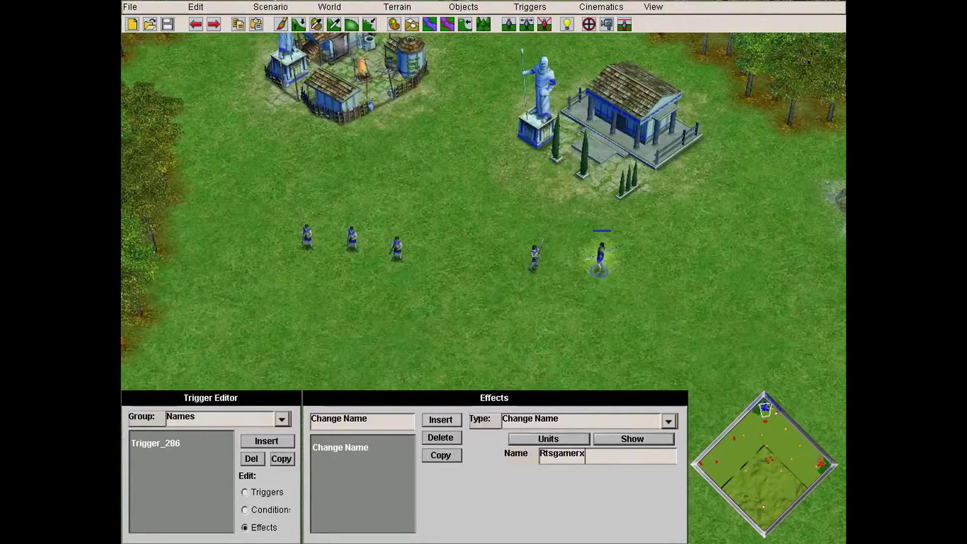
Add a second effect of type Set Civilization Name to the trigger in the Names group.
left_click(440, 419)
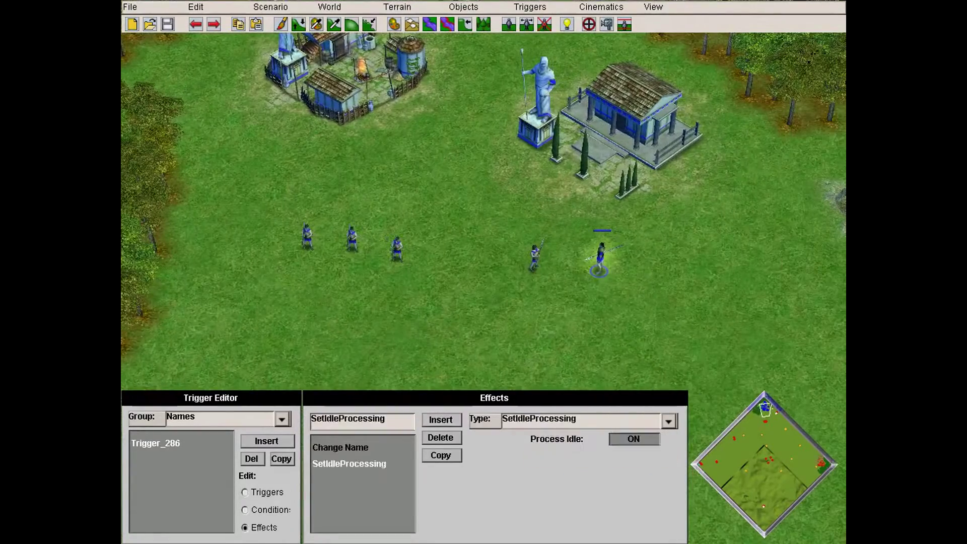
left_click(667, 421)
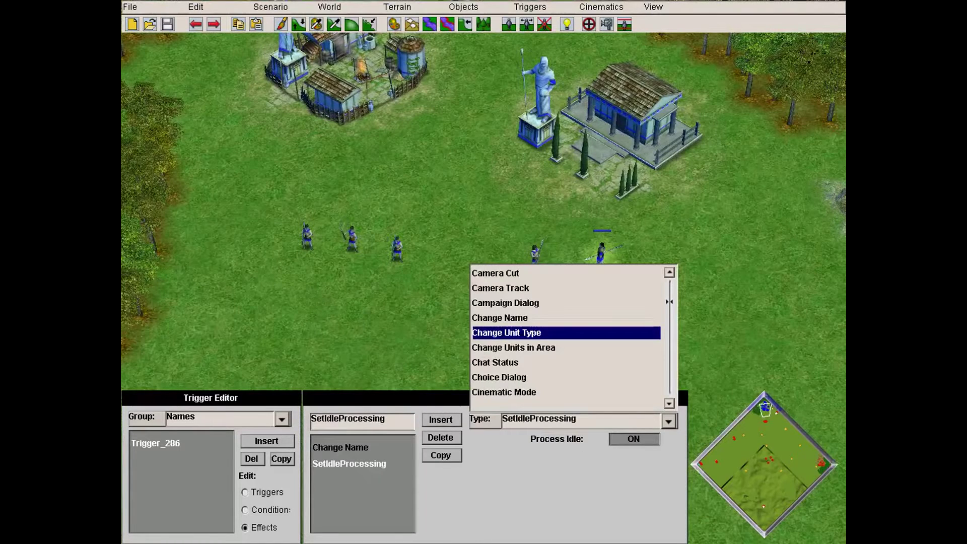
scroll(565, 348, "down", 1)
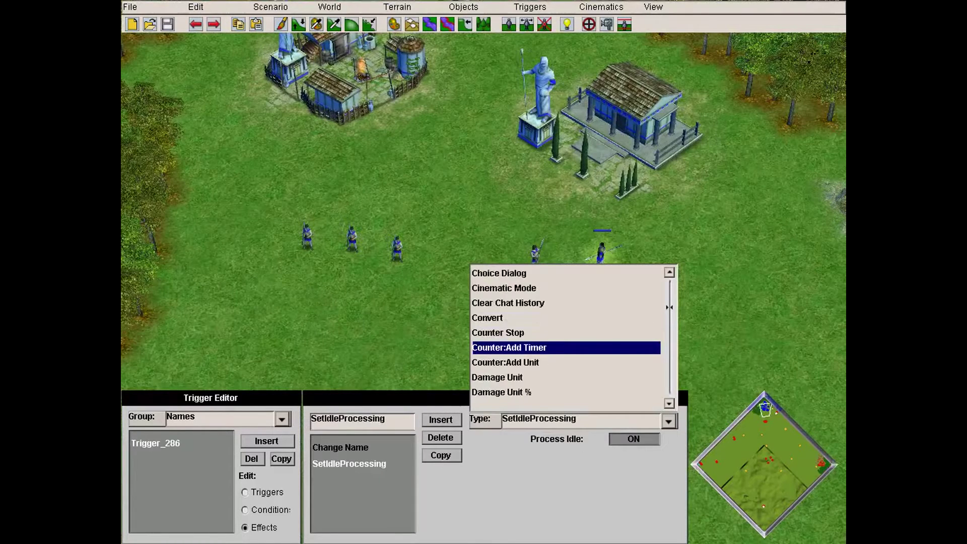
scroll(564, 378, "down", 4)
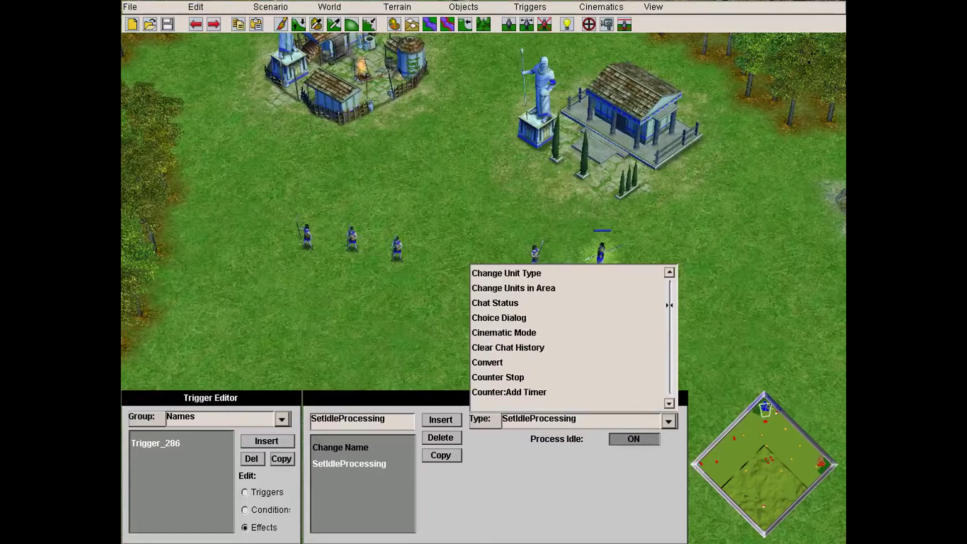
scroll(564, 363, "down", 4)
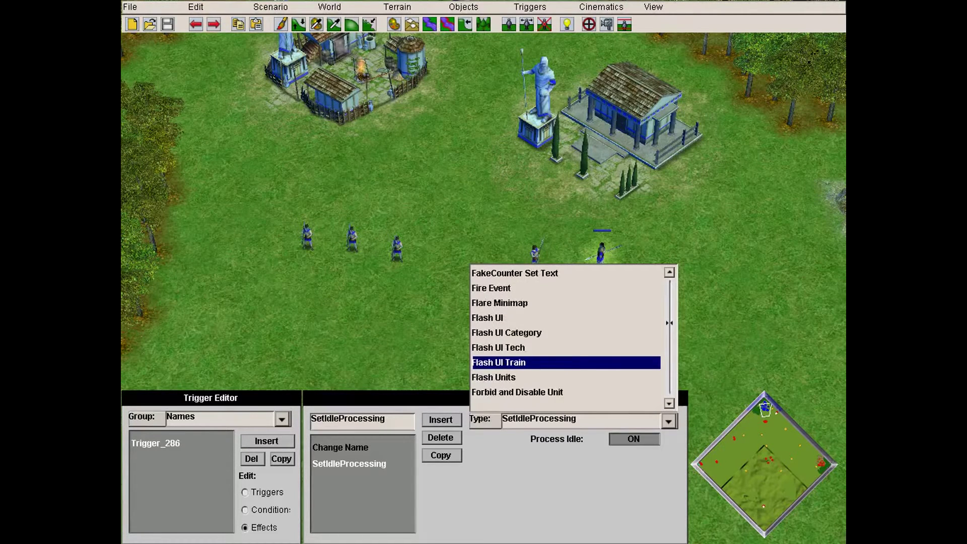
scroll(564, 367, "down", 3)
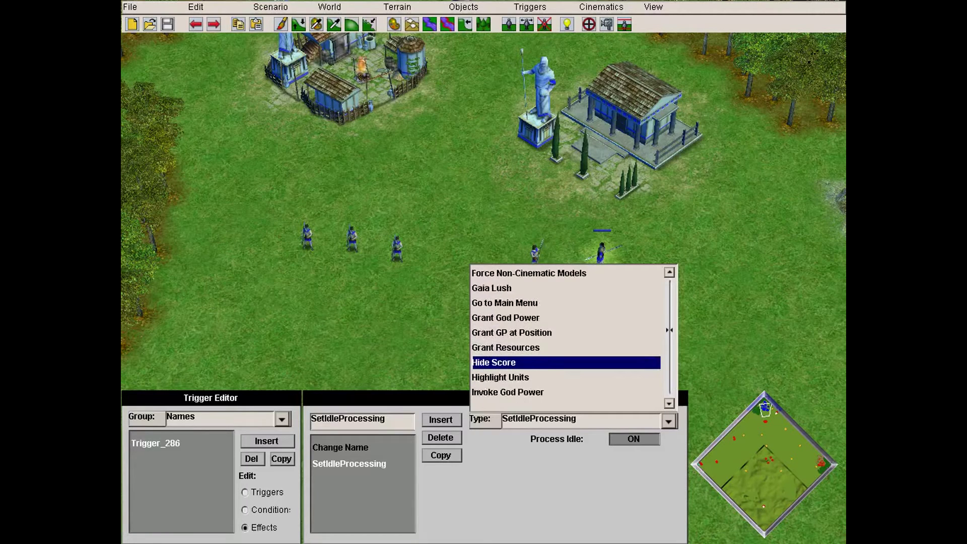
scroll(564, 371, "down", 5)
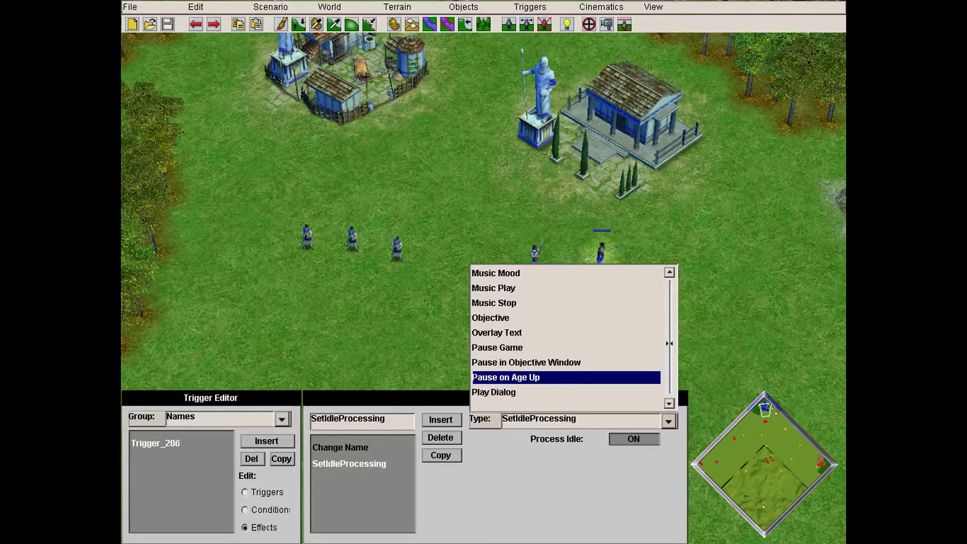
scroll(564, 365, "down", 12)
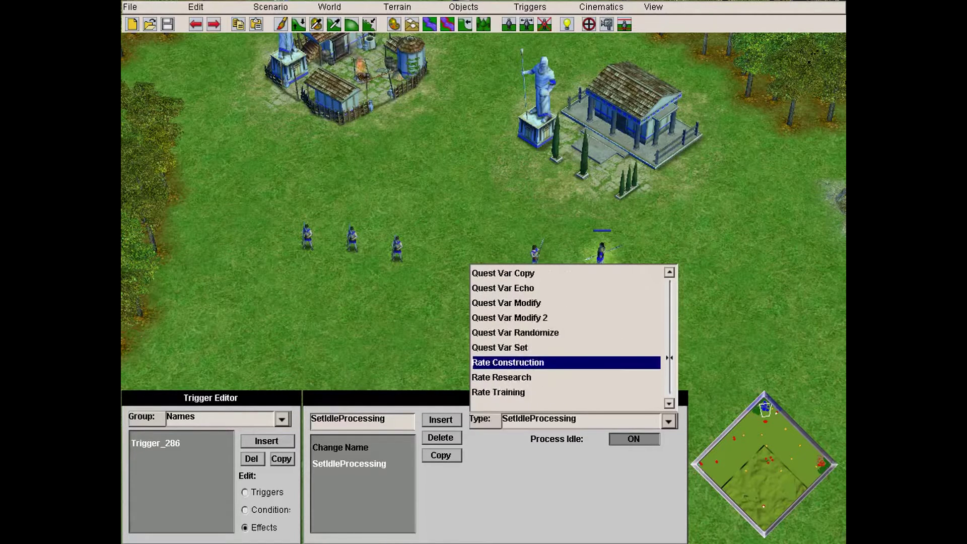
scroll(564, 332, "up", 2)
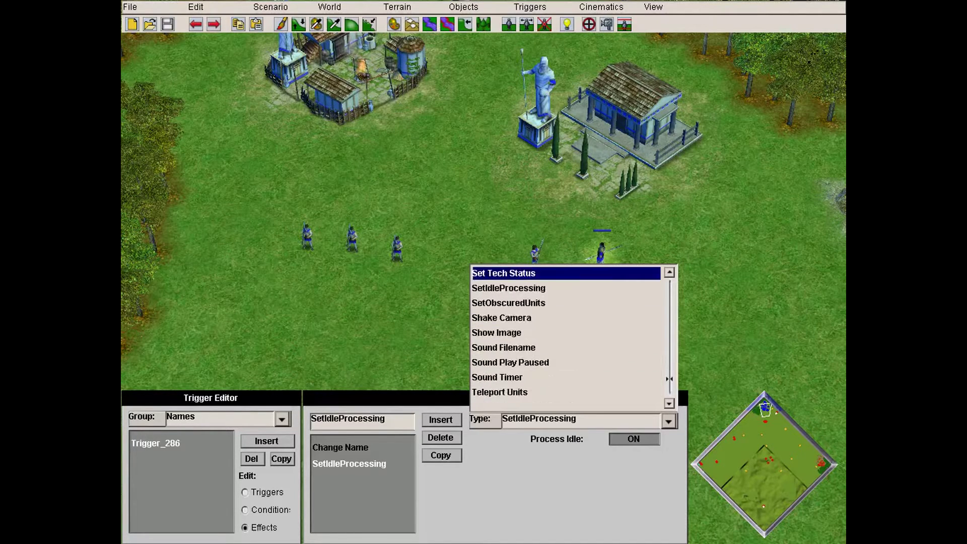
scroll(669, 377, "up", 4)
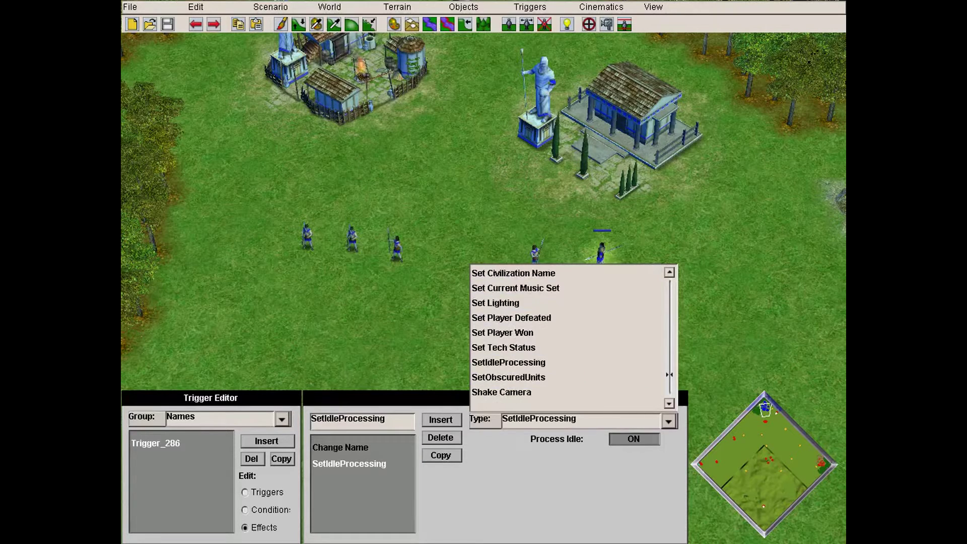
left_click(514, 287)
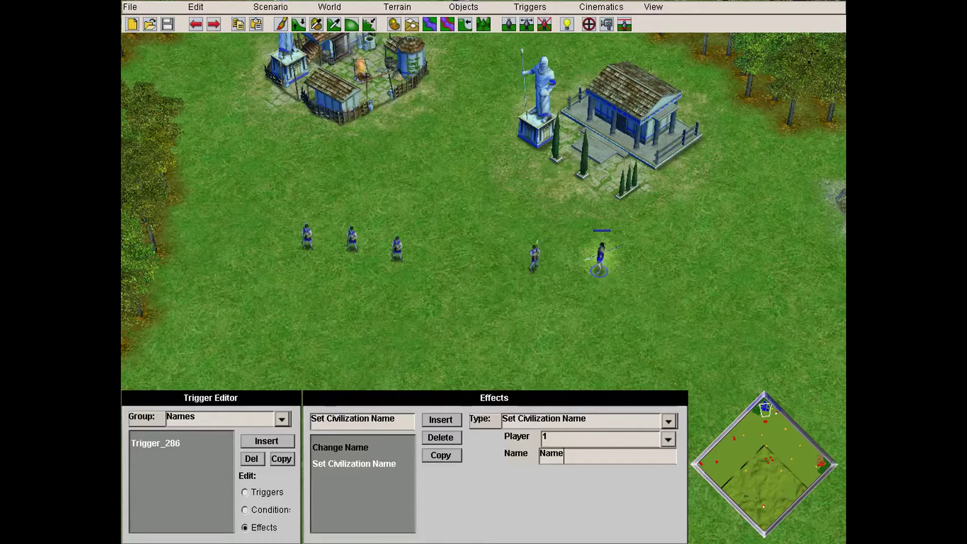
Set the name in the Set Civilization Name effect to Greeks.
double_click(552, 453)
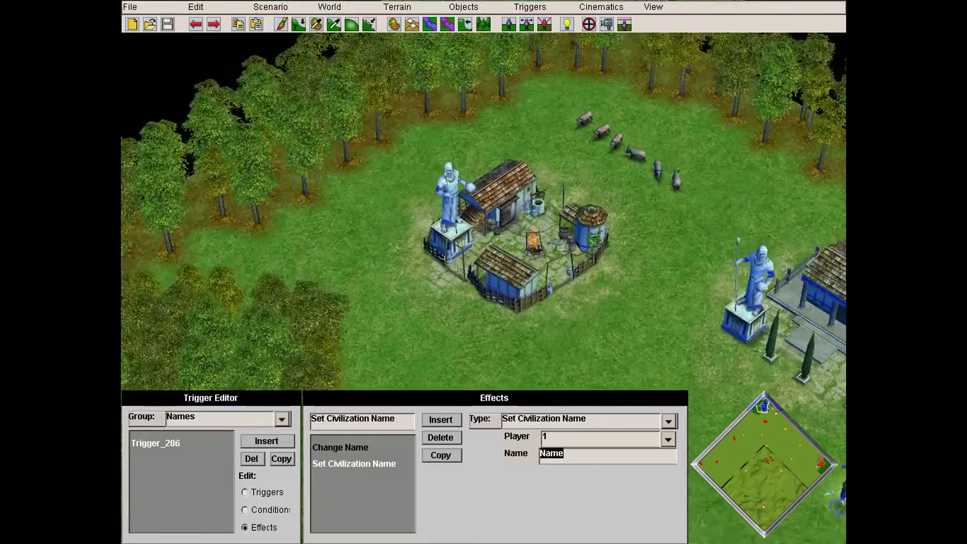
key("Down")
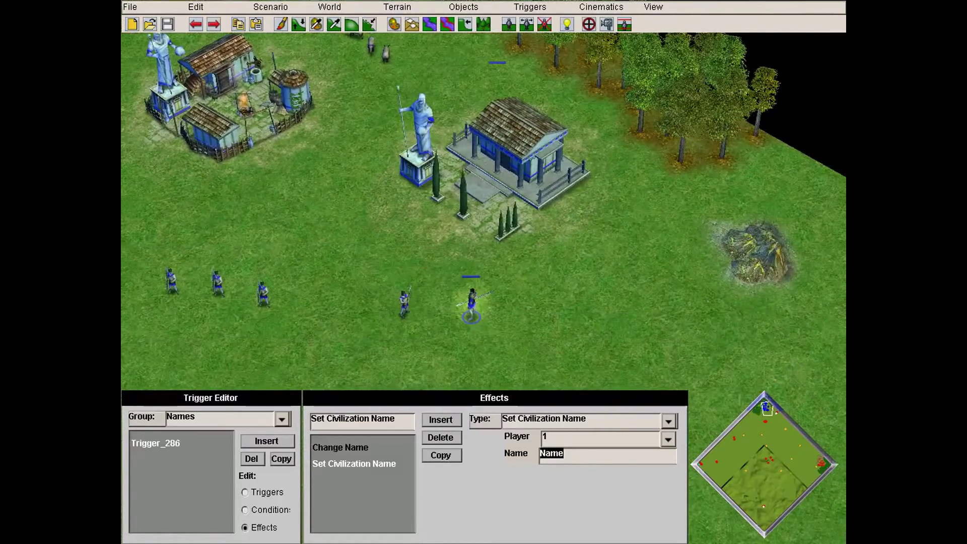
key("Up")
key("Left")
key("Up")
key("Down")
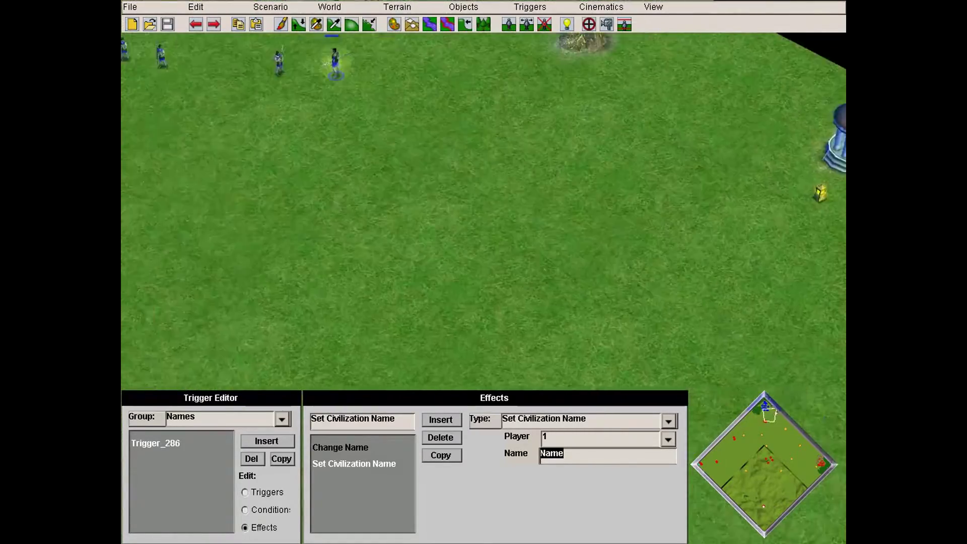
key("Up")
key("Up")
key("Down")
key("Left")
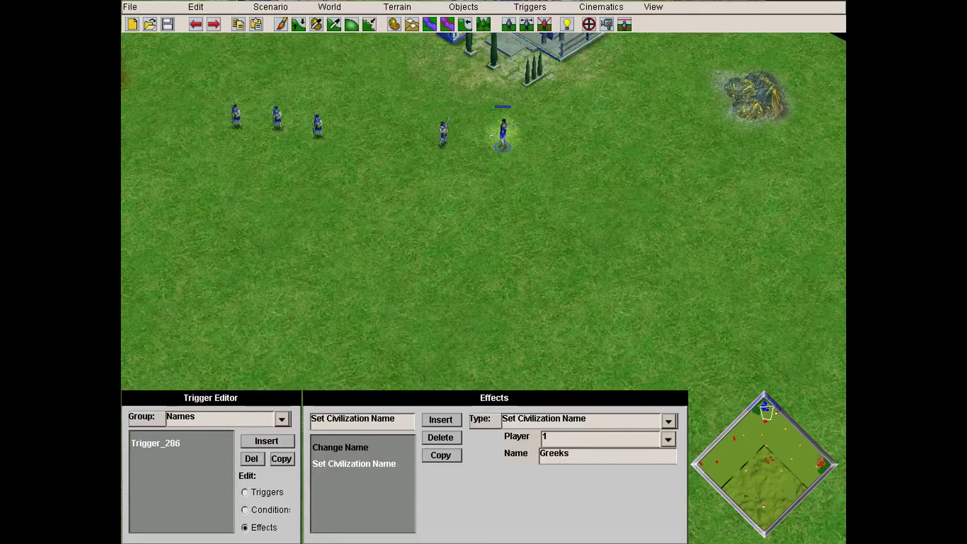
key("Right")
key("Up")
key("Left")
key("Down")
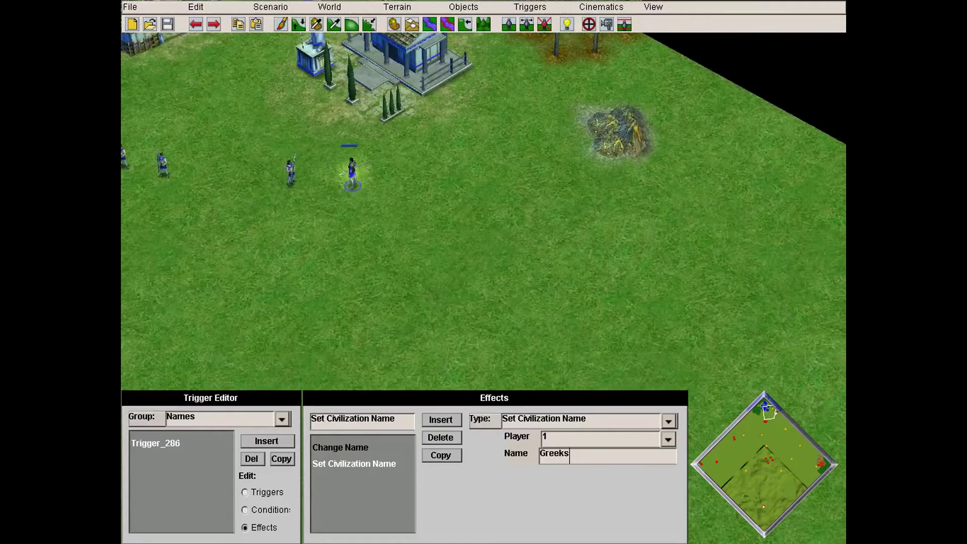
key("Left")
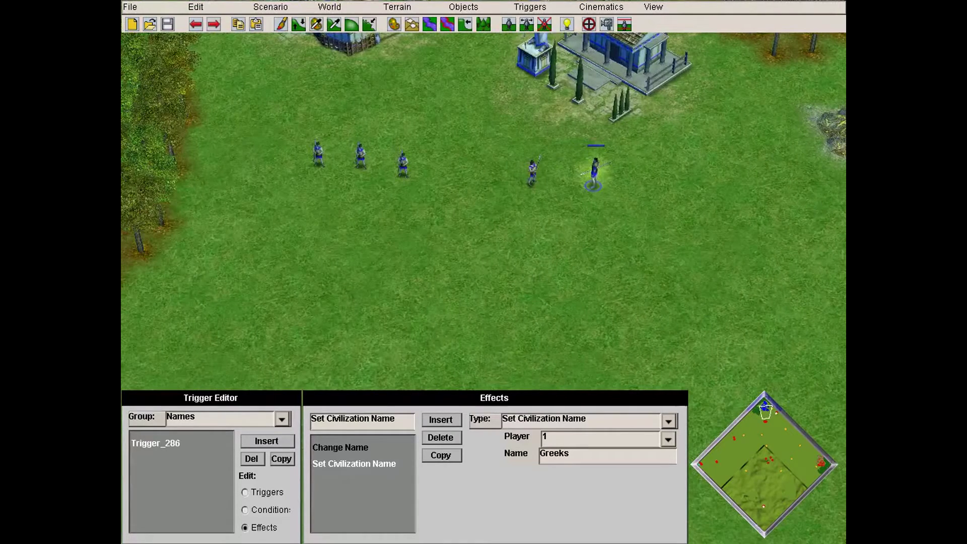
key("Up")
Close the trigger editor and examine the empty hilly terrain in the southern half of the map.
left_click_drag(765, 407, 738, 492)
key("Escape")
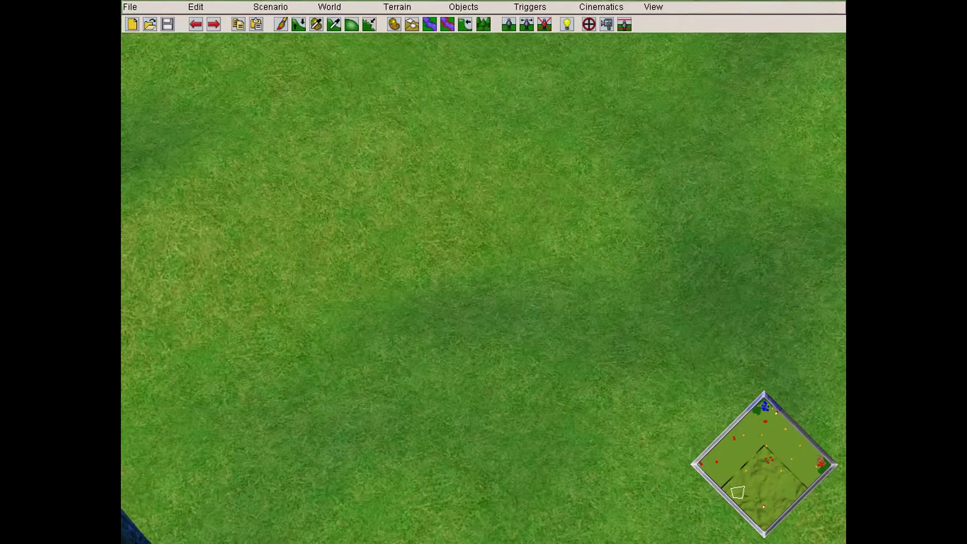
left_click_drag(738, 493, 737, 475)
key("Right")
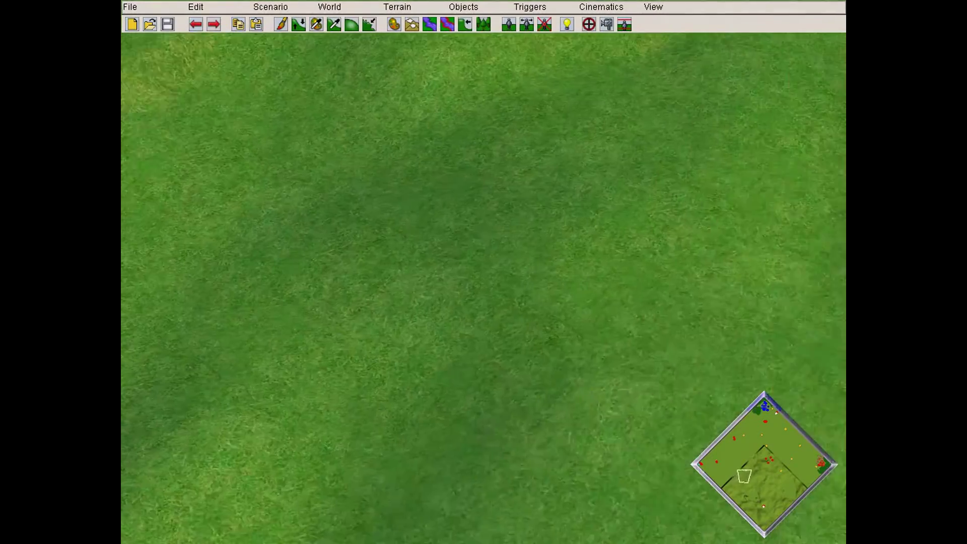
key("Right")
key("Down")
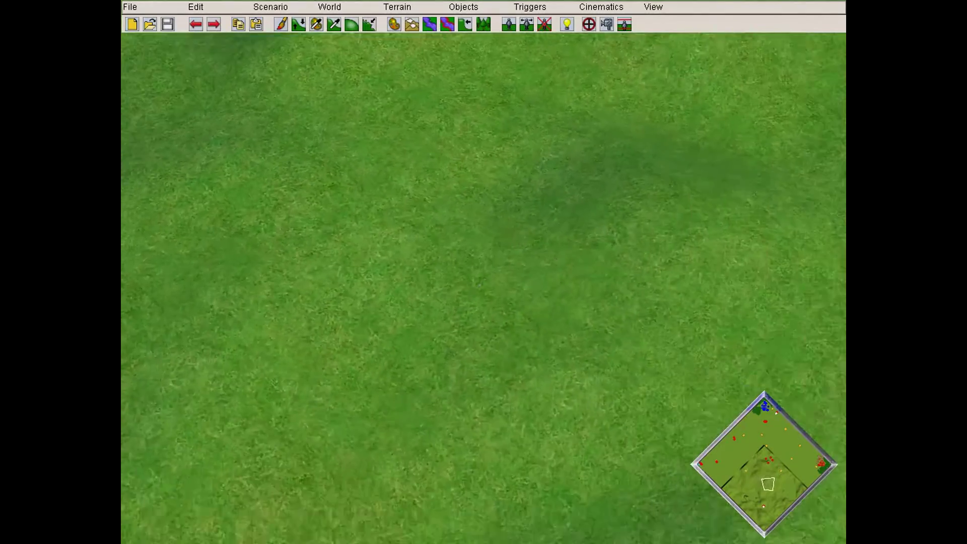
key("Left")
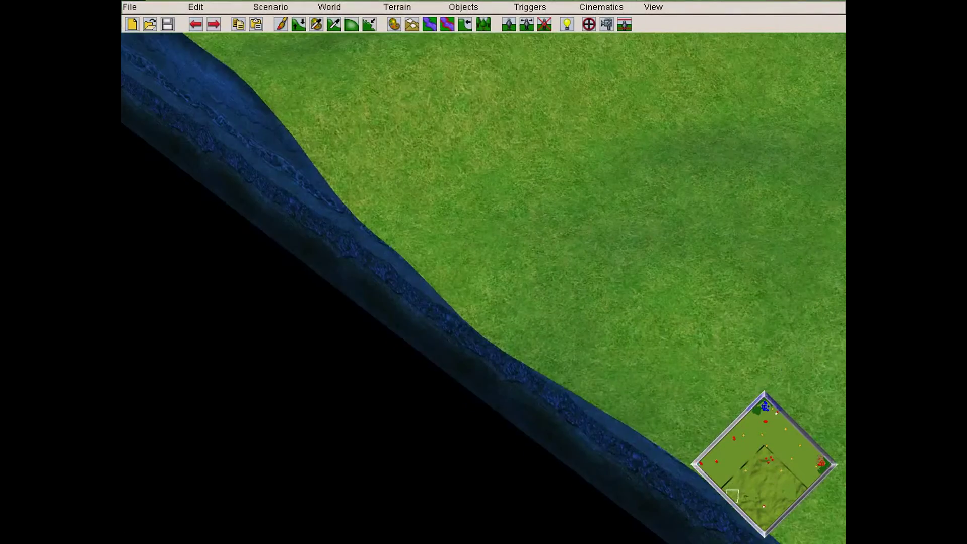
key("Up")
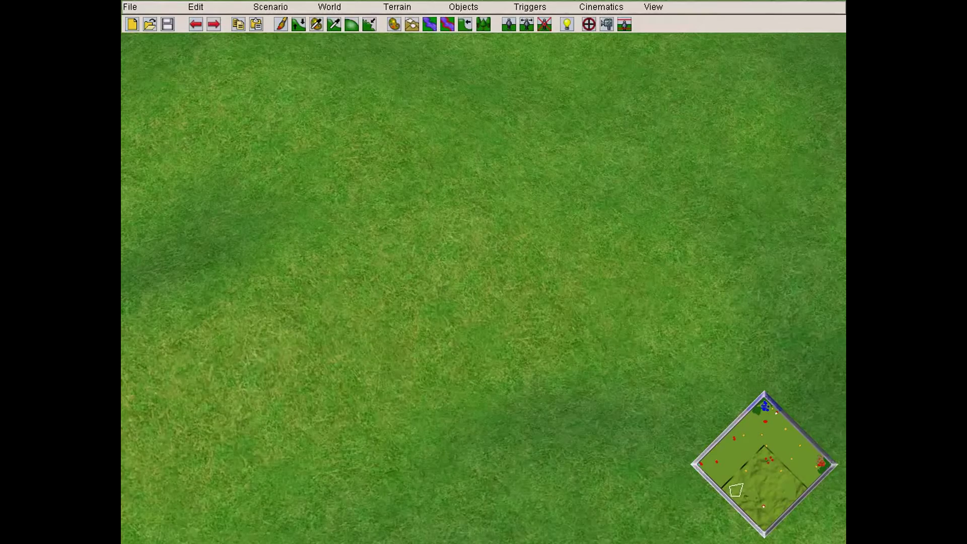
key("Right")
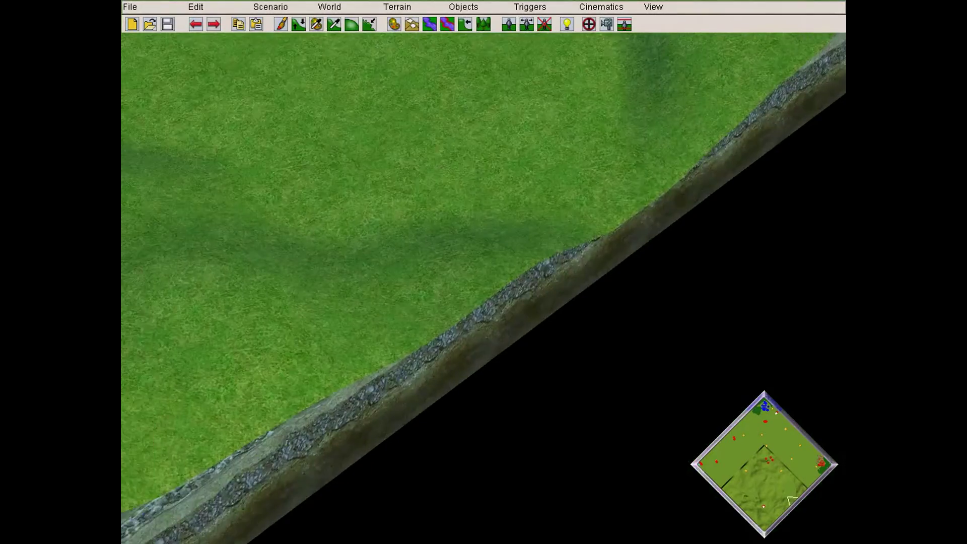
key("Up")
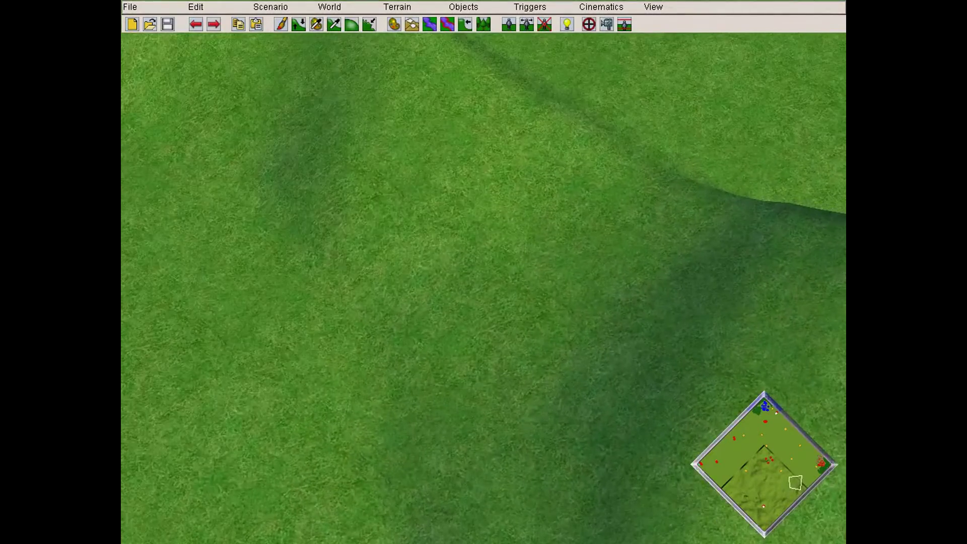
Browse the Embellishment objects and choose the Cinematic Block for placement.
key("o")
left_click(485, 418)
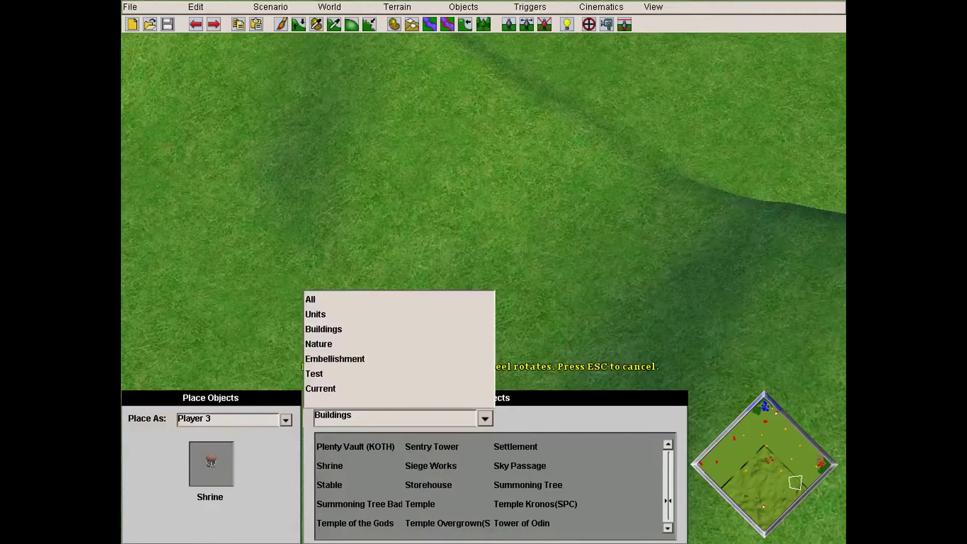
left_click(396, 358)
key("Right")
key("Down")
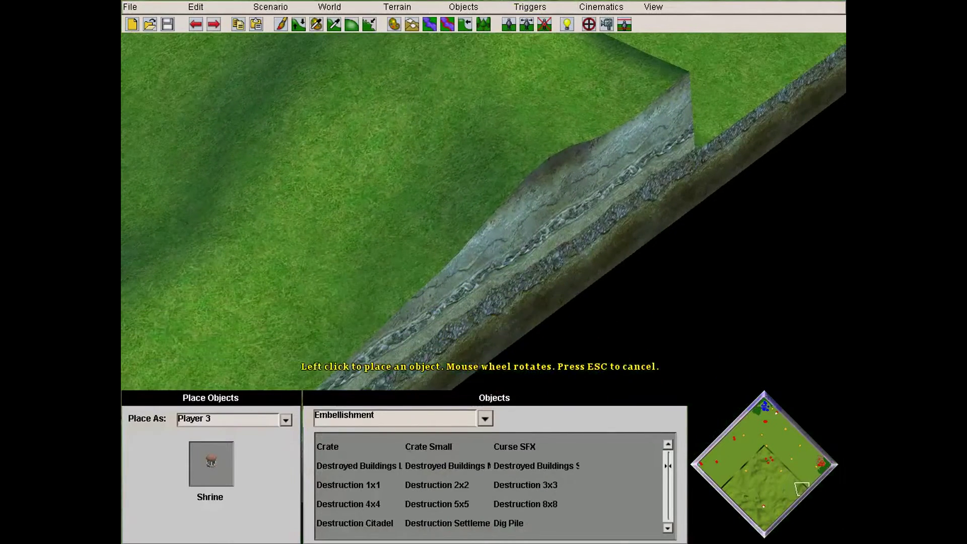
scroll(494, 484, "up", 9)
scroll(495, 484, "down", 4)
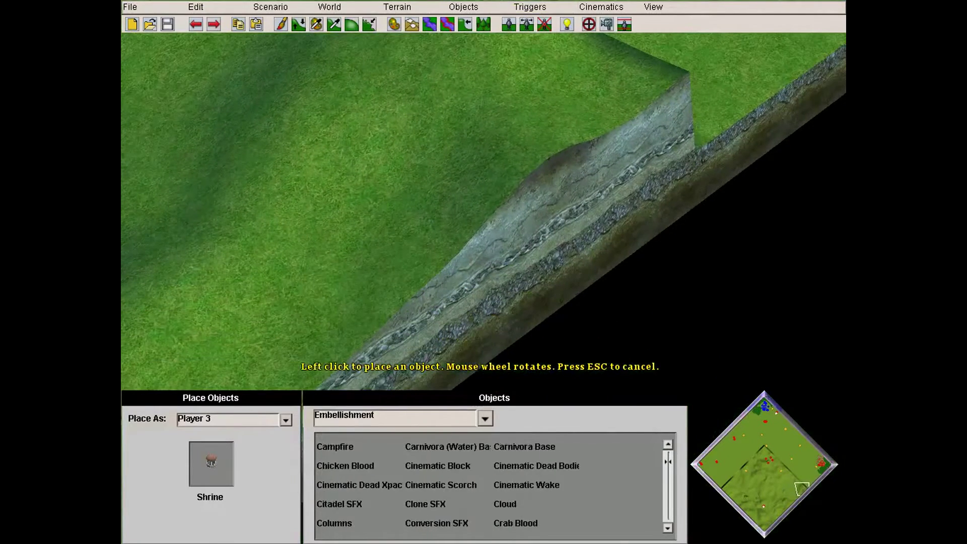
left_click(345, 465)
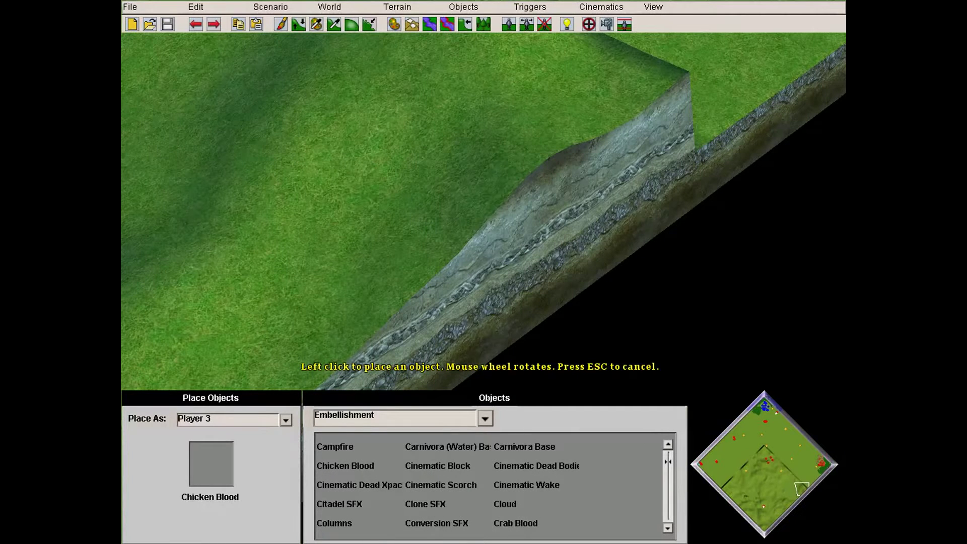
scroll(491, 486, "down", 2)
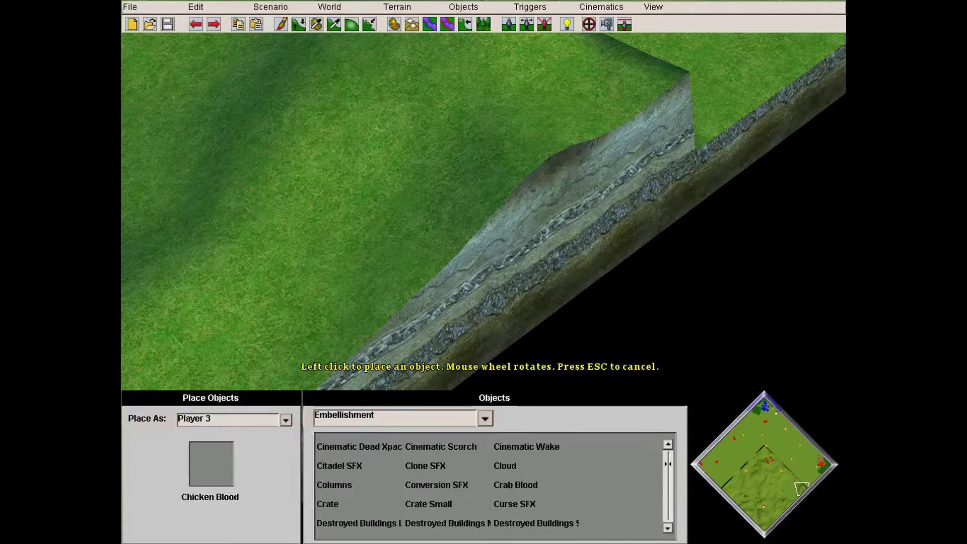
scroll(491, 486, "up", 1)
left_click(437, 446)
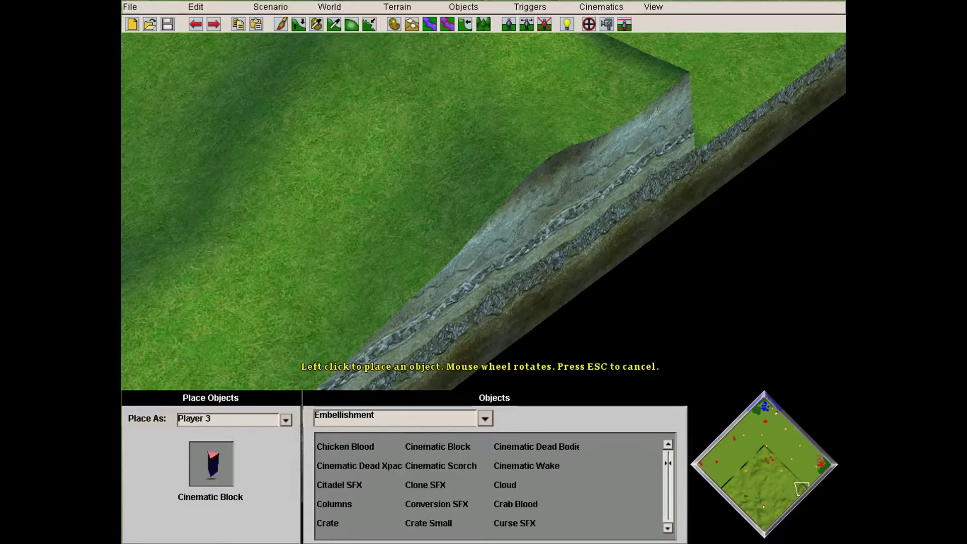
Try placing two Cinematic Blocks as Player 3 on the grass near the southeastern map edge, and delete them.
key("Up")
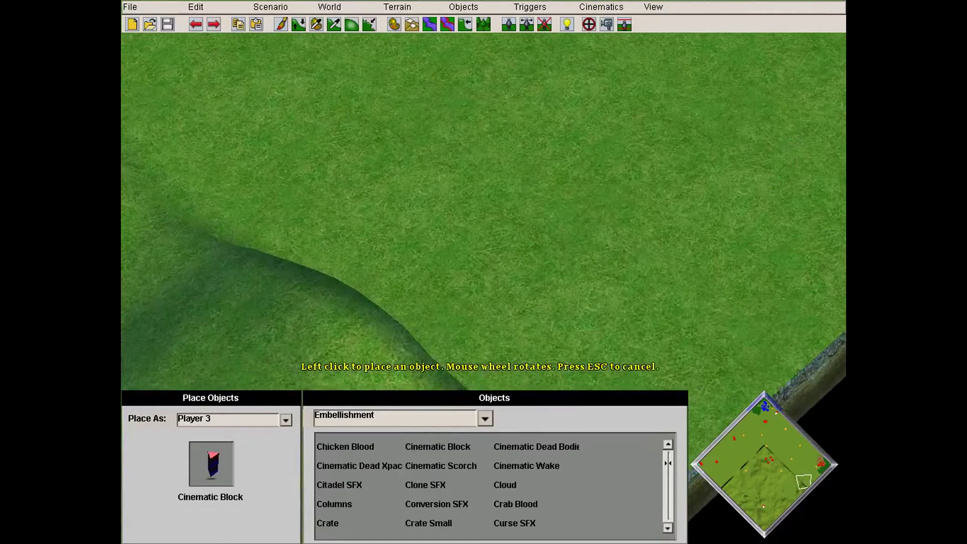
left_click_drag(803, 481, 790, 496)
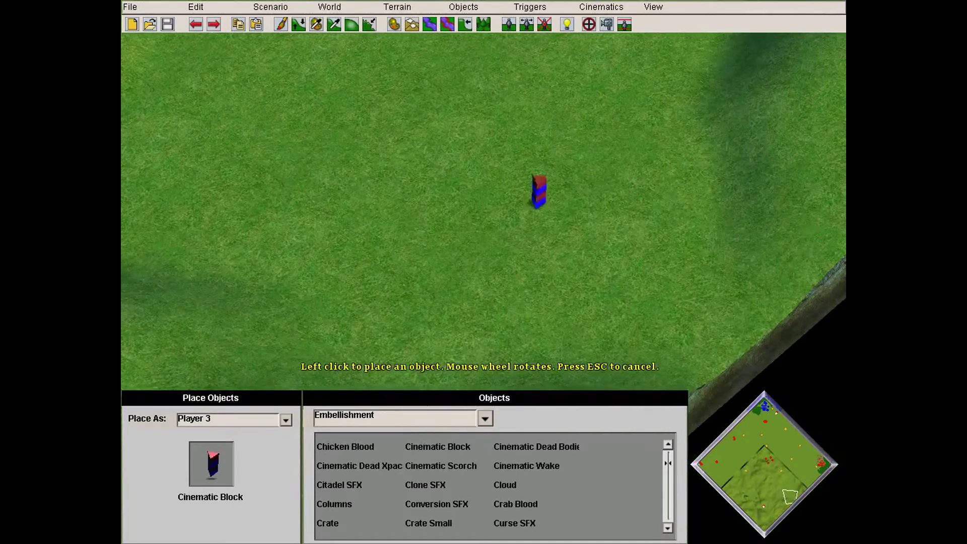
left_click(393, 186)
left_click(457, 184)
key("Escape")
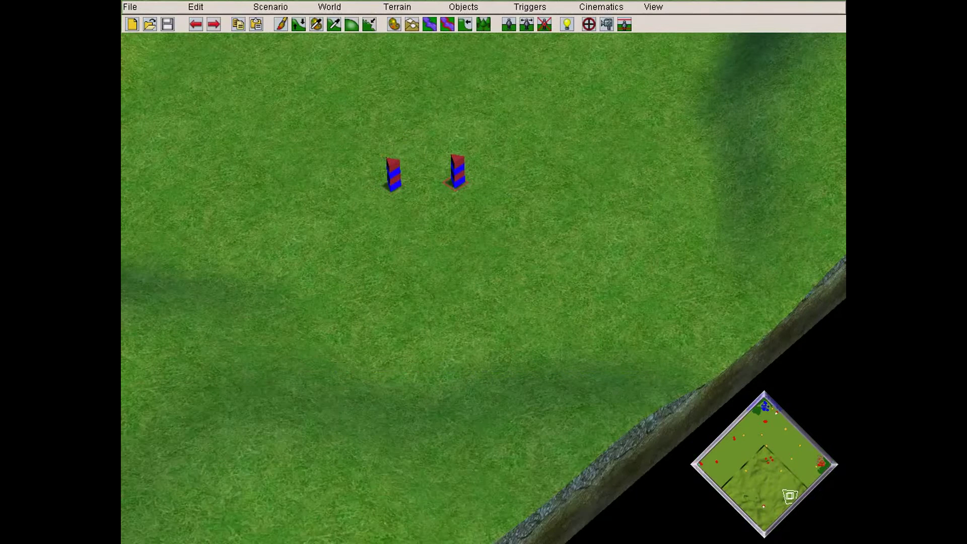
key("Delete")
Set the placement owner to Player 1 and place one Cinematic Block on the grass near the southeastern map edge.
key("ctrl+p")
left_click(285, 419)
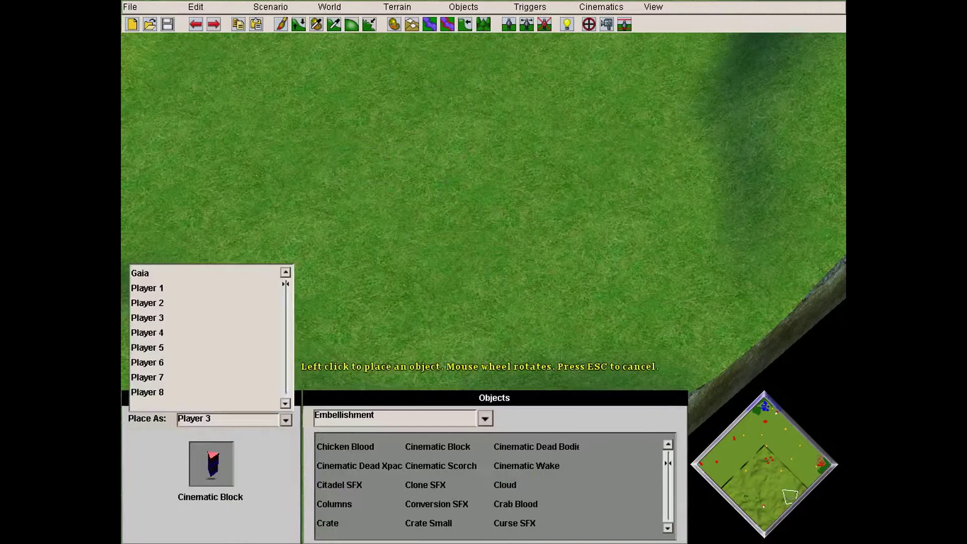
left_click(148, 288)
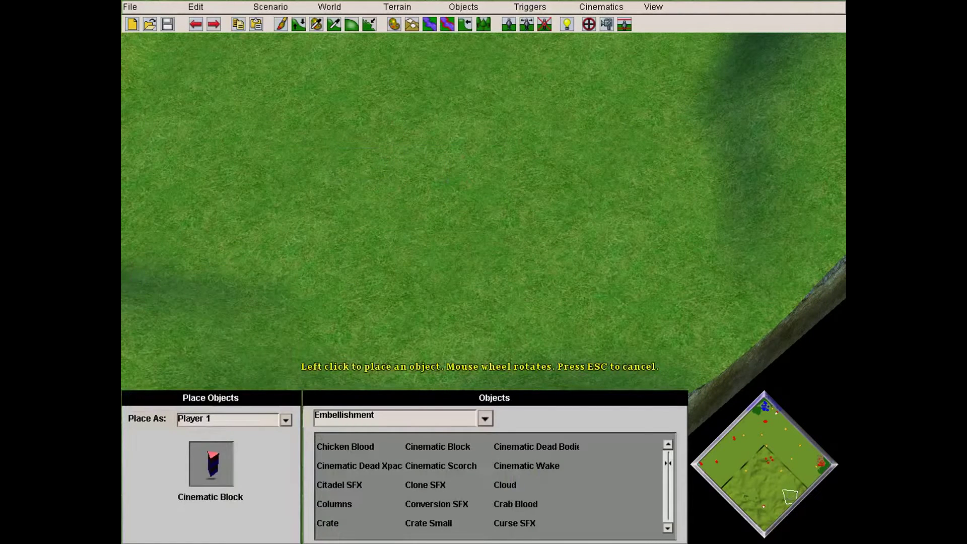
left_click(428, 169)
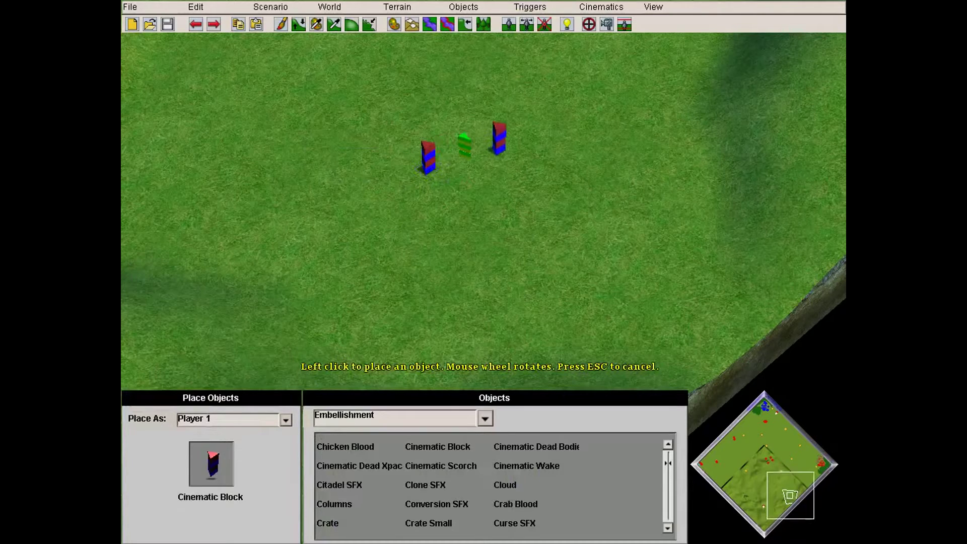
key("Escape")
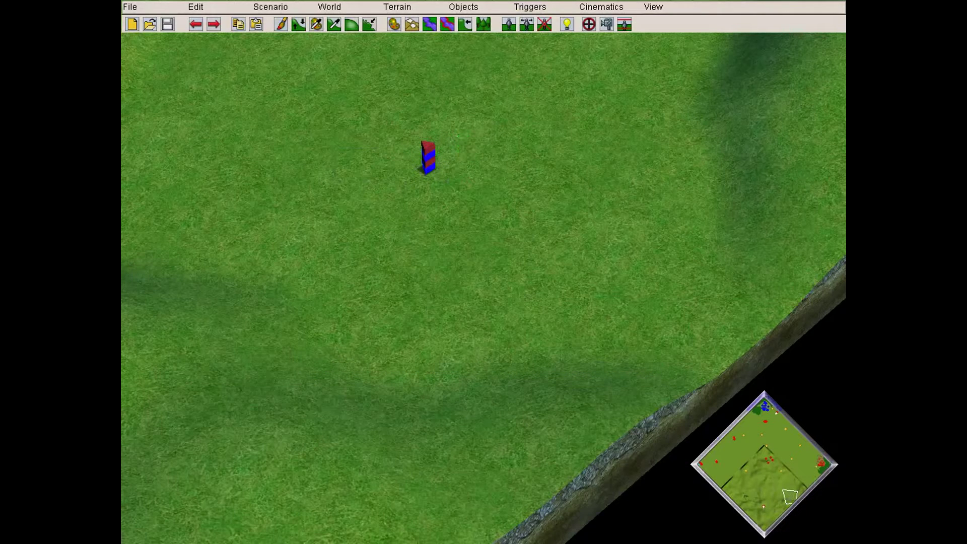
Scatter about twenty more Player 1 Cinematic Blocks in a loose cluster around the first one.
key("ctrl+p")
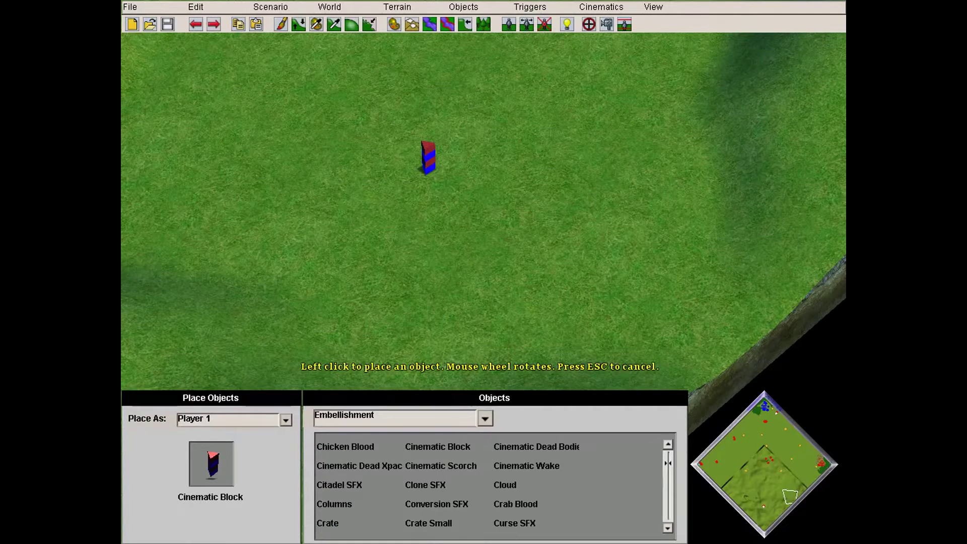
left_click(478, 149)
left_click(466, 178)
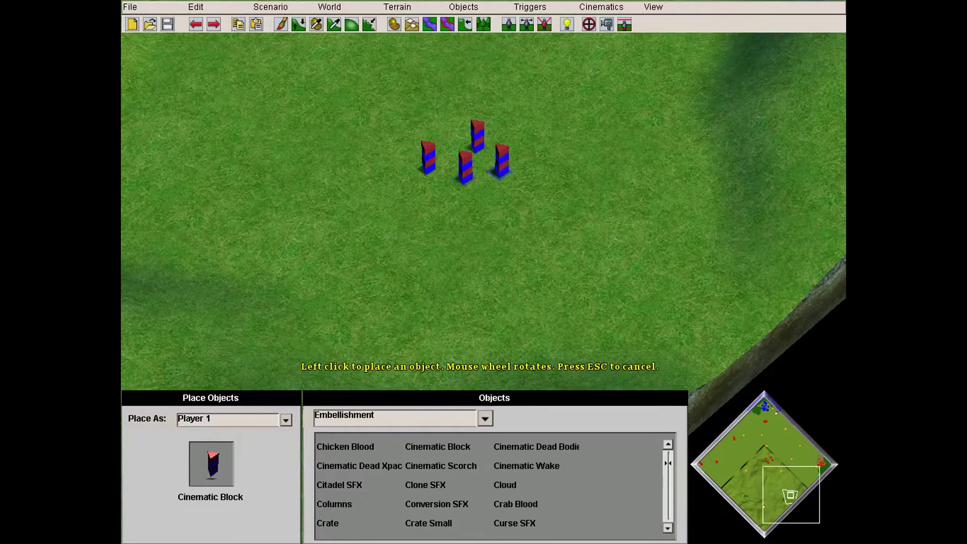
left_click(534, 201)
left_click(493, 229)
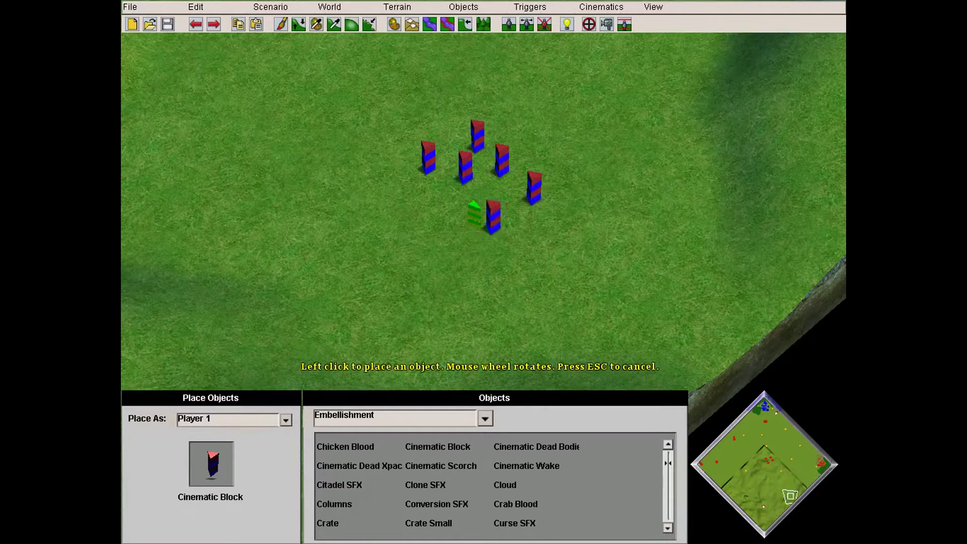
left_click(519, 237)
left_click(431, 261)
left_click(483, 277)
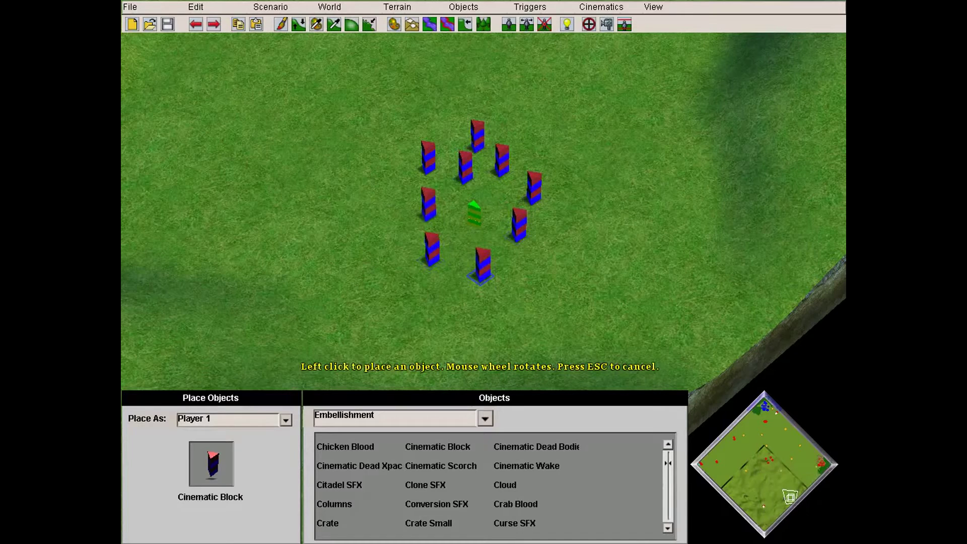
left_click(550, 163)
left_click(597, 203)
left_click(588, 277)
left_click(534, 302)
left_click(434, 335)
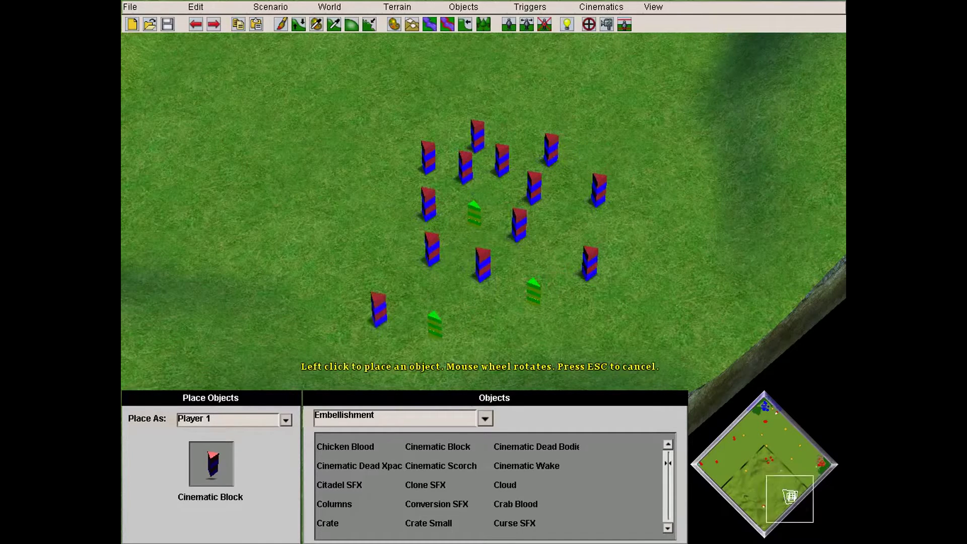
left_click(368, 288)
left_click(525, 281)
left_click(561, 243)
left_click(546, 169)
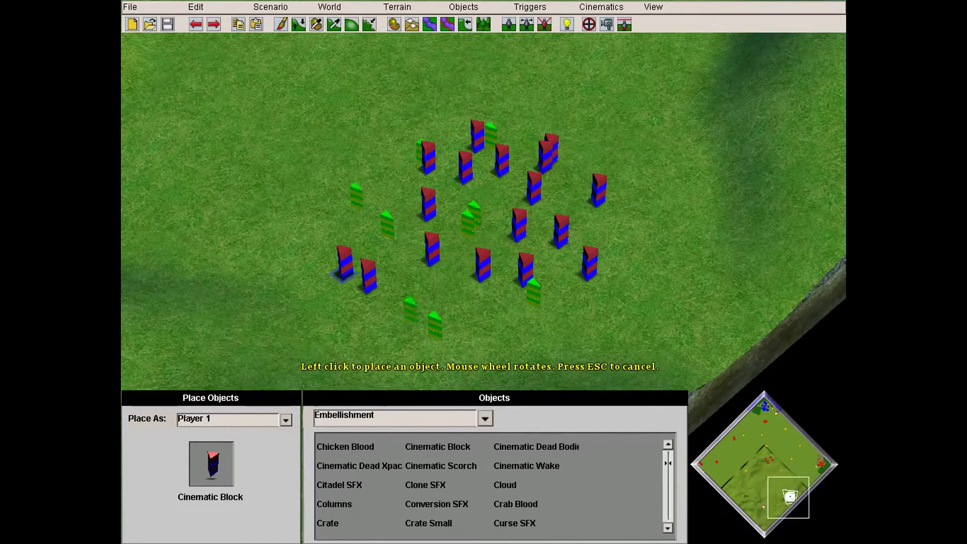
left_click(344, 273)
left_click(588, 333)
left_click(599, 165)
left_click(557, 143)
left_click(521, 141)
left_click(450, 152)
key("Escape")
left_click_drag(273, 115, 731, 382)
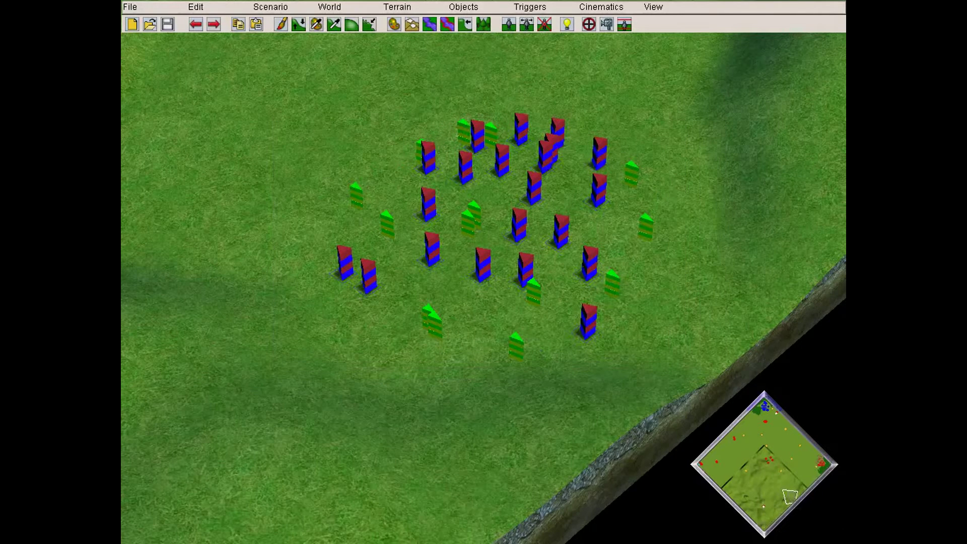
key("Up")
mouse_move(577, 178)
left_mouse_down()
mouse_move(656, 284)
mouse_move(668, 279)
left_mouse_up()
key("Up")
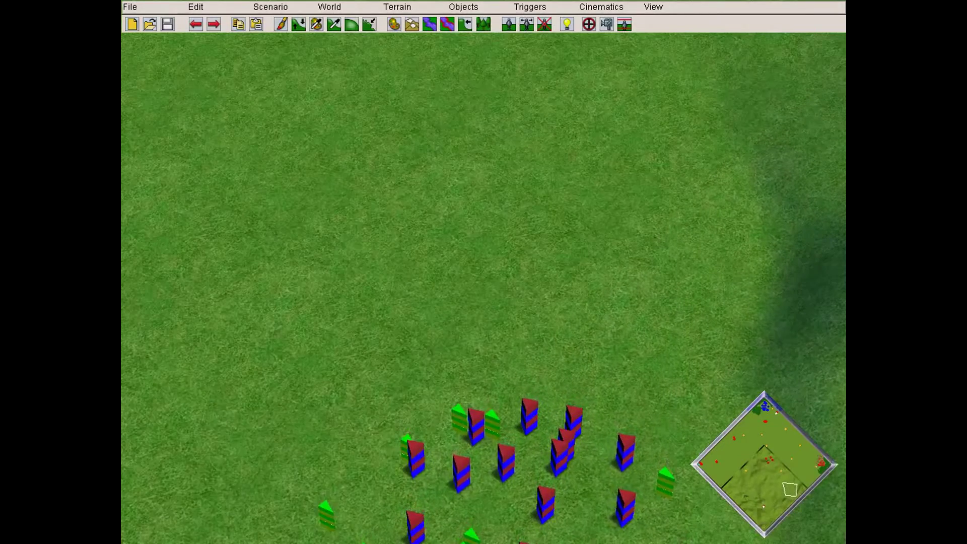
Create a new trigger group and name it Help.
left_click(589, 24)
key("Down")
key("Up")
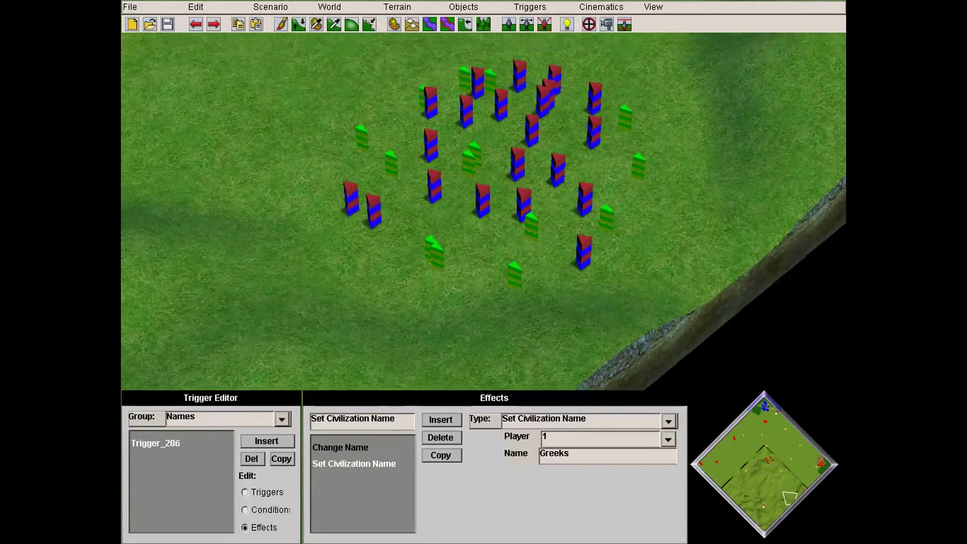
key("Up")
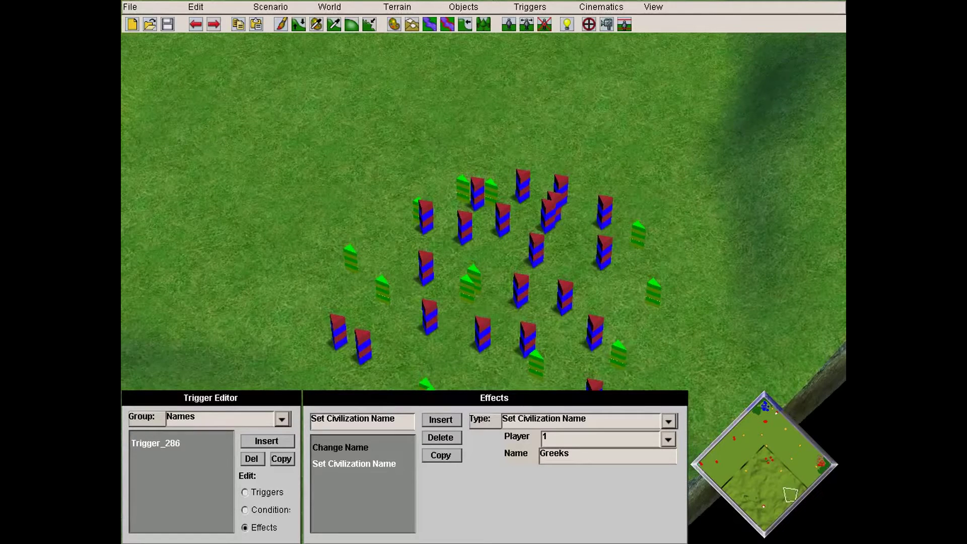
left_click(530, 7)
left_click(557, 40)
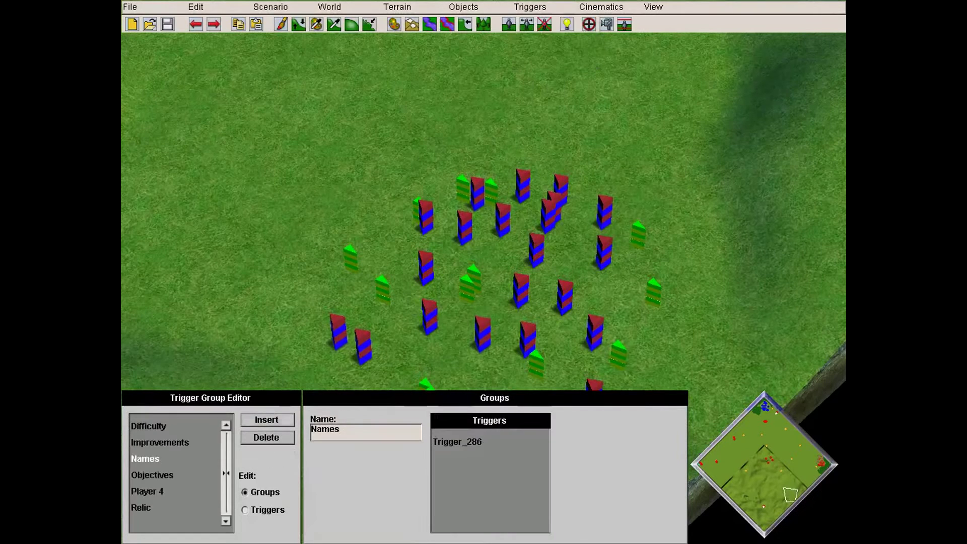
left_click(254, 420)
left_click_drag(348, 429, 311, 430)
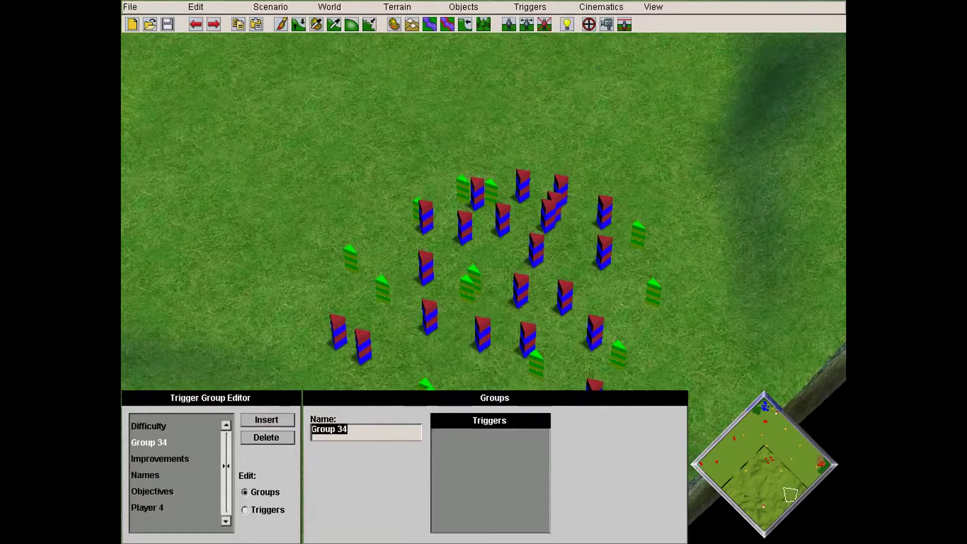
type("Help")
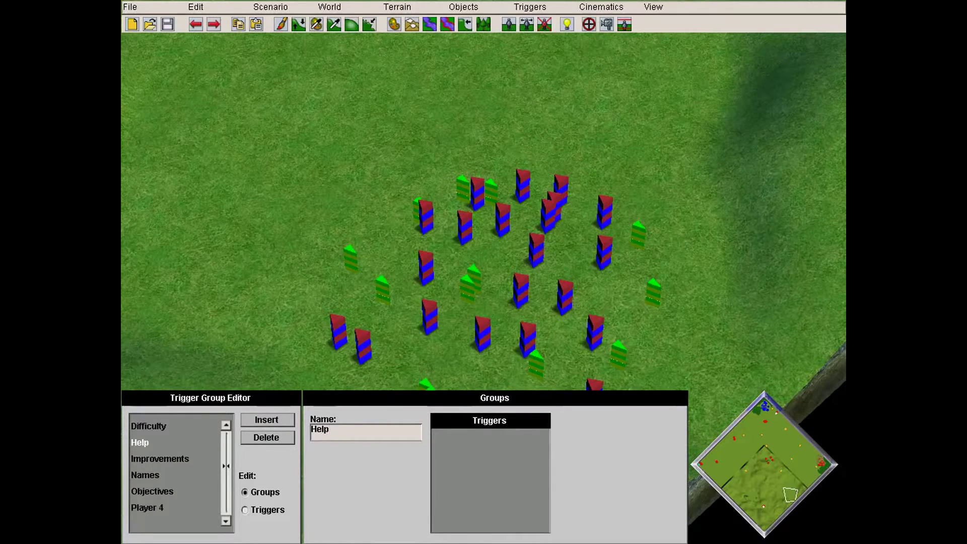
Add a new trigger to the Help group.
left_click(606, 24)
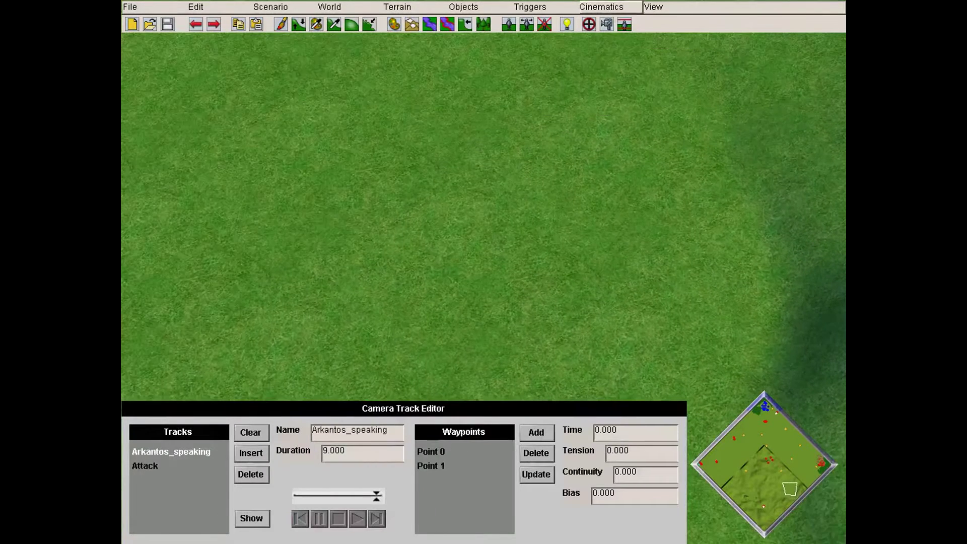
left_click(529, 6)
left_click(557, 39)
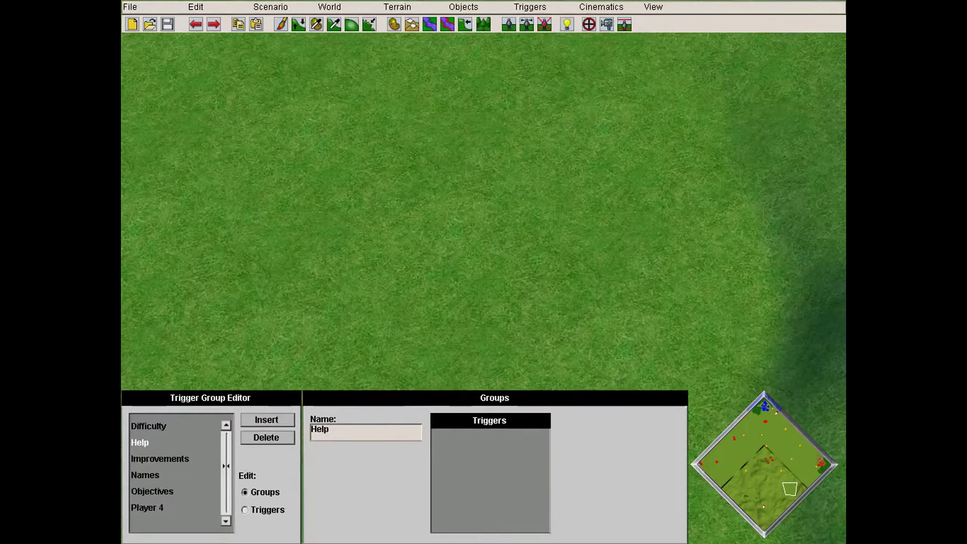
left_click(530, 7)
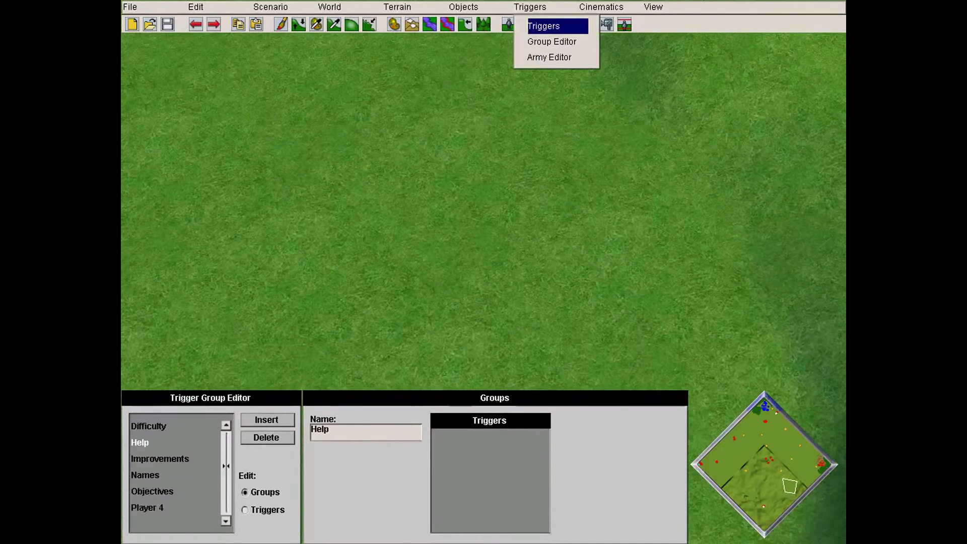
left_click(543, 26)
left_click(267, 441)
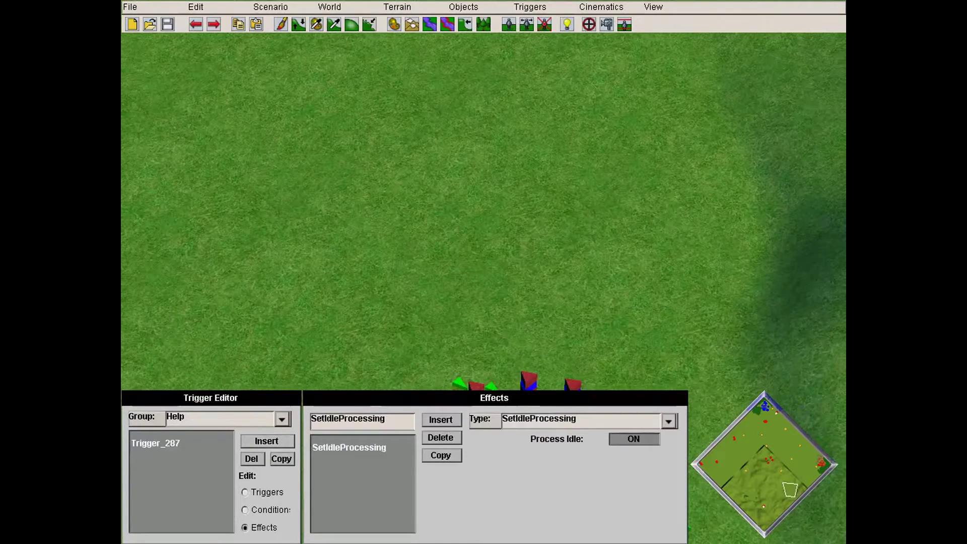
Change the Help trigger's condition to Timer and set it to 900 seconds.
left_click(244, 510)
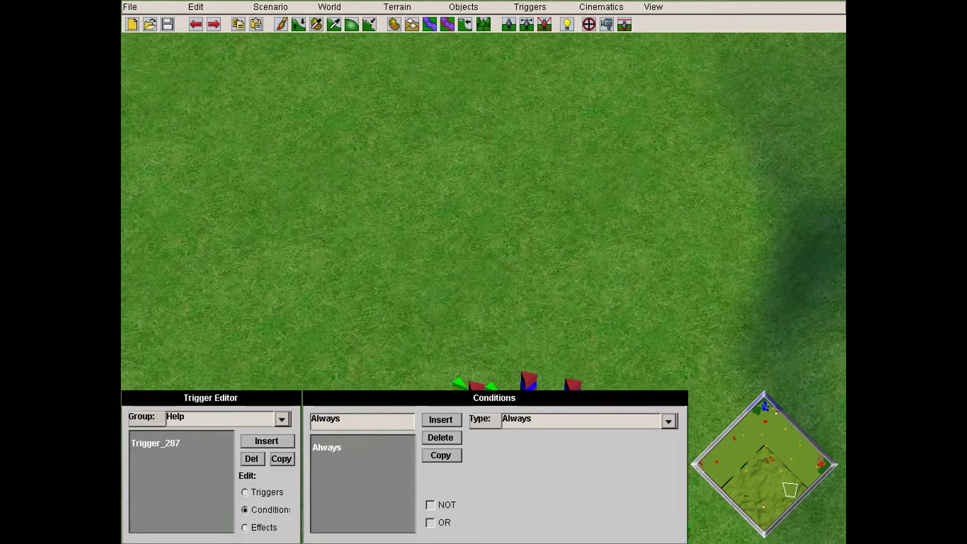
left_click(669, 421)
left_click_drag(670, 282, 670, 381)
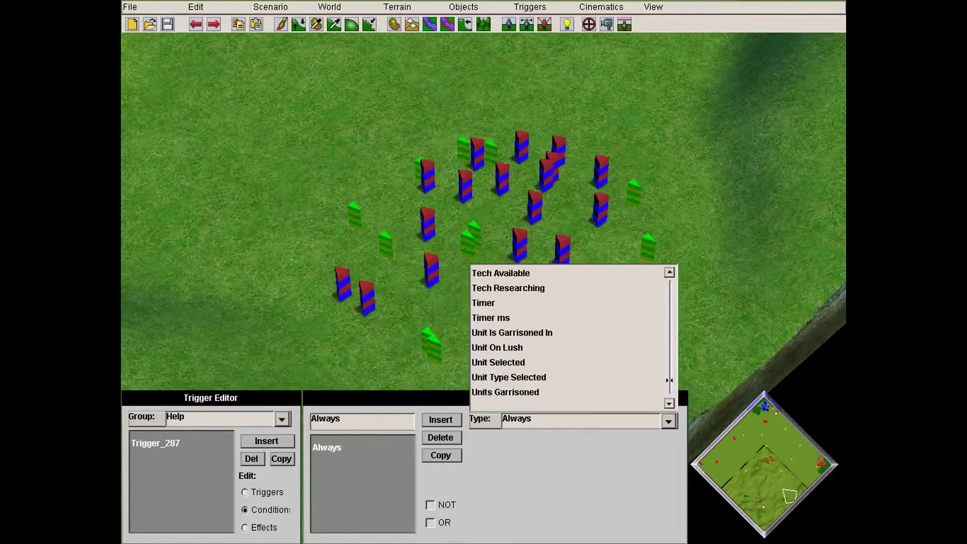
left_click(484, 303)
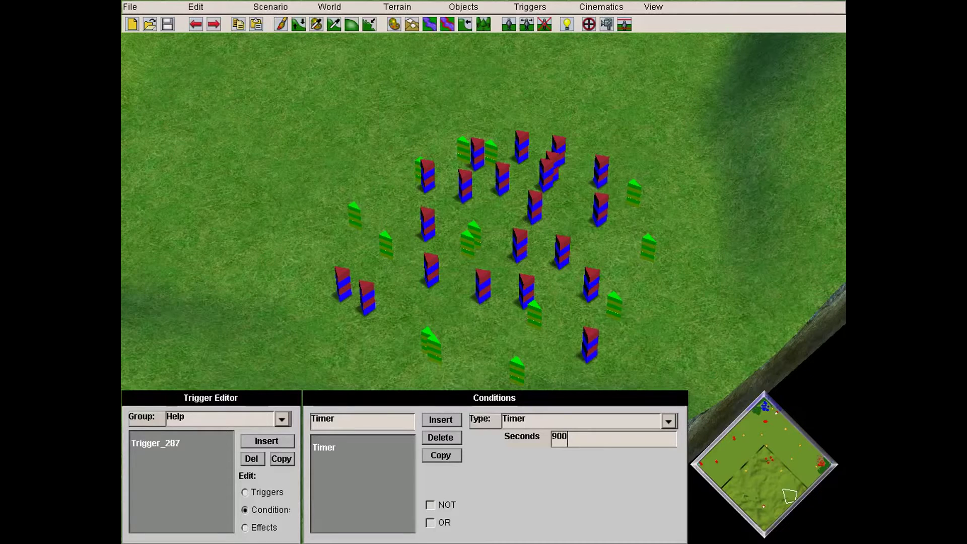
Change the Help trigger's effect type to Change Unit Type.
left_click(245, 527)
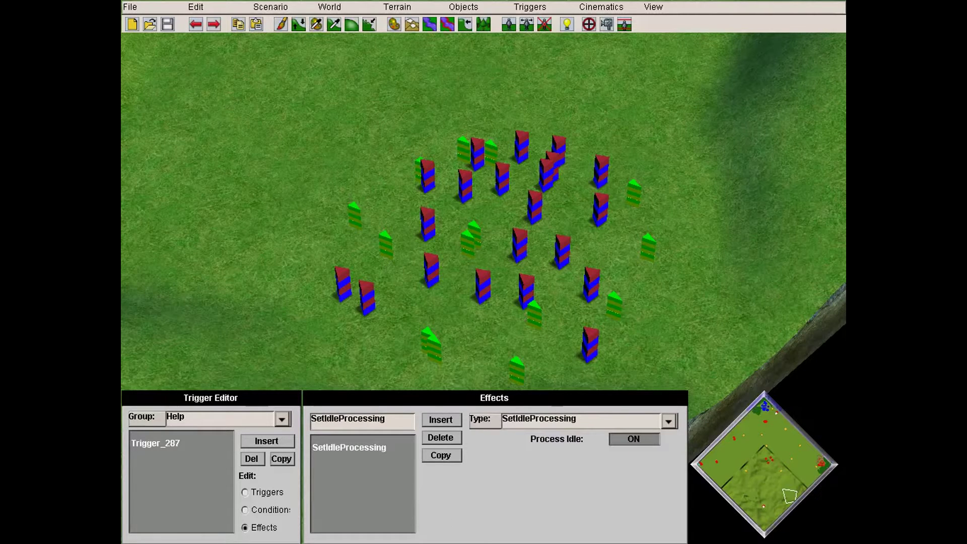
left_click(668, 421)
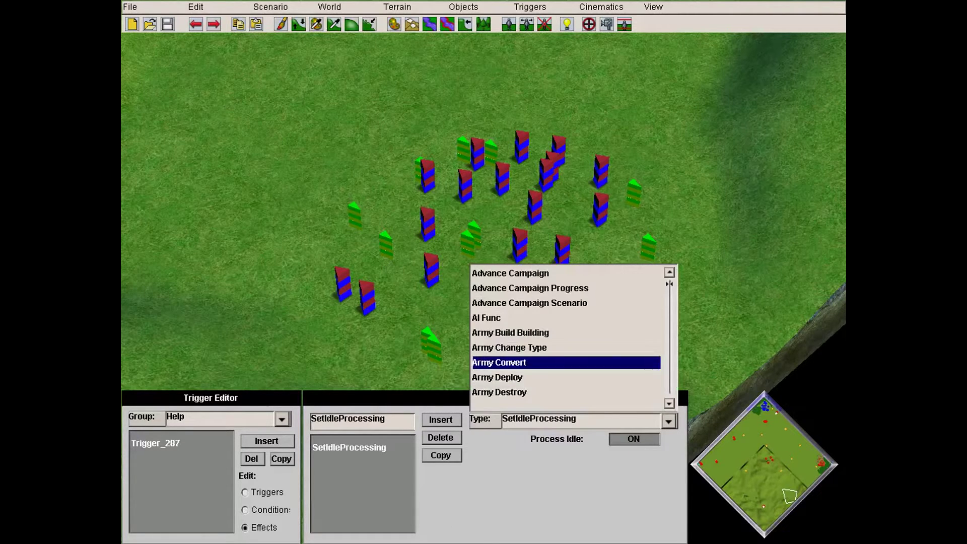
scroll(566, 333, "down", 5)
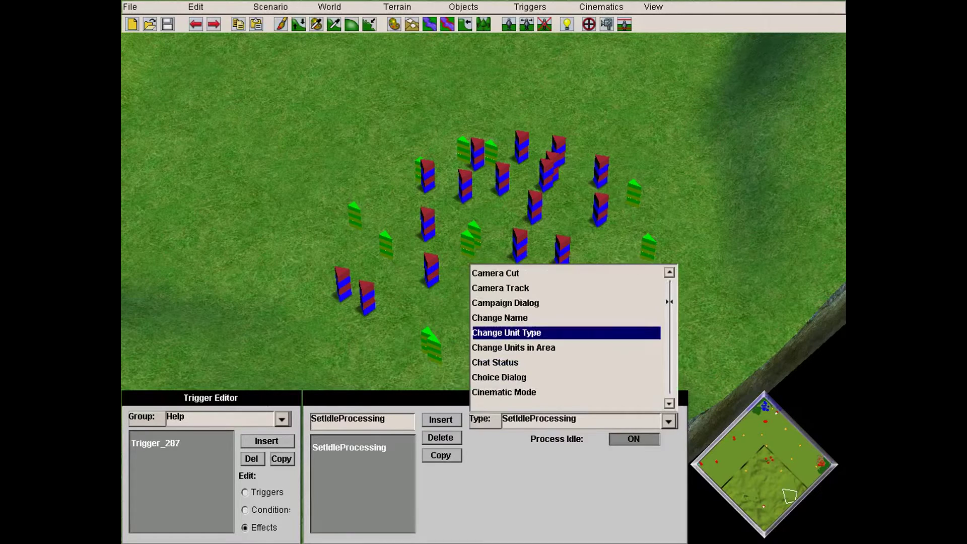
left_click(506, 333)
Have the effect change the Cinematic Blocks in the upper part of the cluster into Hippikon units.
left_click(548, 439)
left_click_drag(386, 113, 691, 388)
left_click_drag(385, 103, 618, 210)
left_click_drag(406, 119, 682, 234)
mouse_move(545, 1)
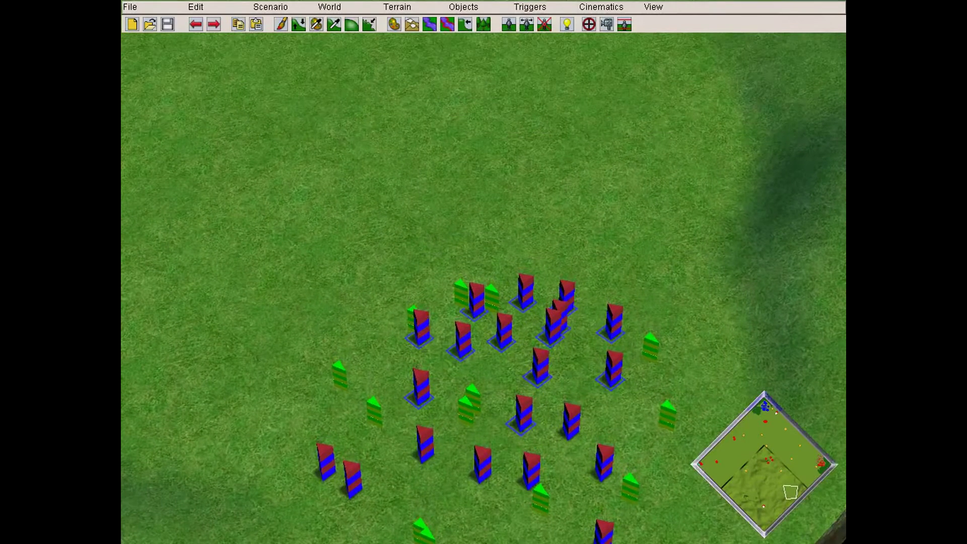
left_click(567, 24)
left_click(668, 456)
scroll(583, 412, "down", 16)
scroll(584, 402, "down", 15)
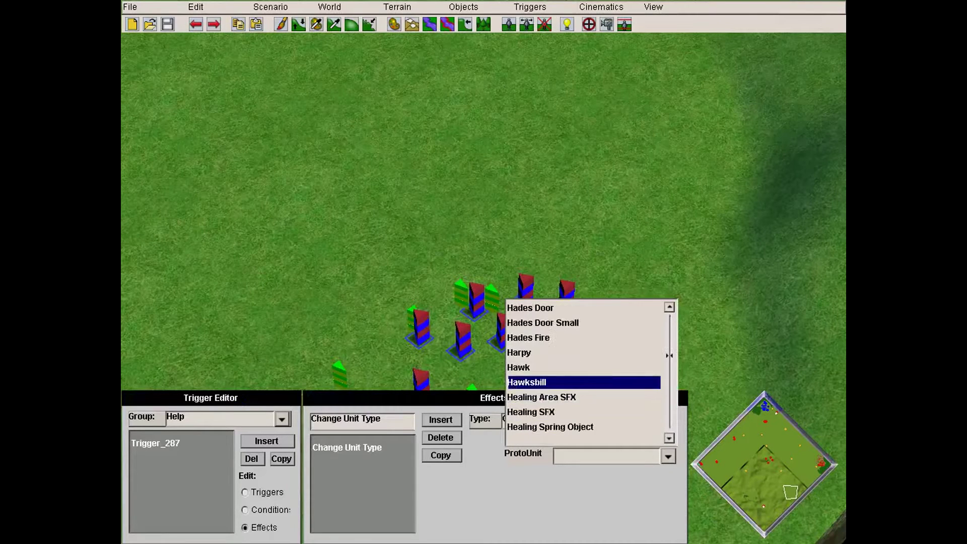
scroll(668, 357, "down", 13)
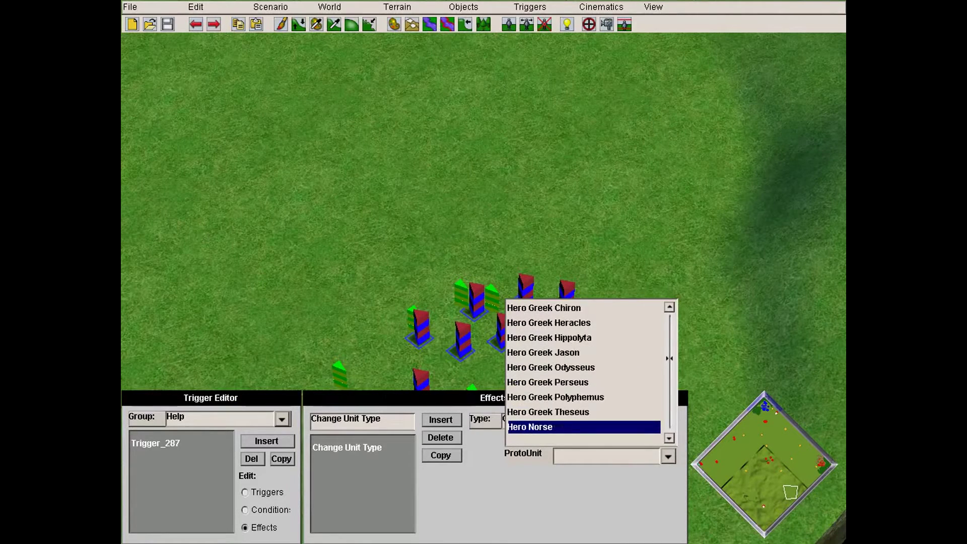
scroll(669, 359, "down", 1)
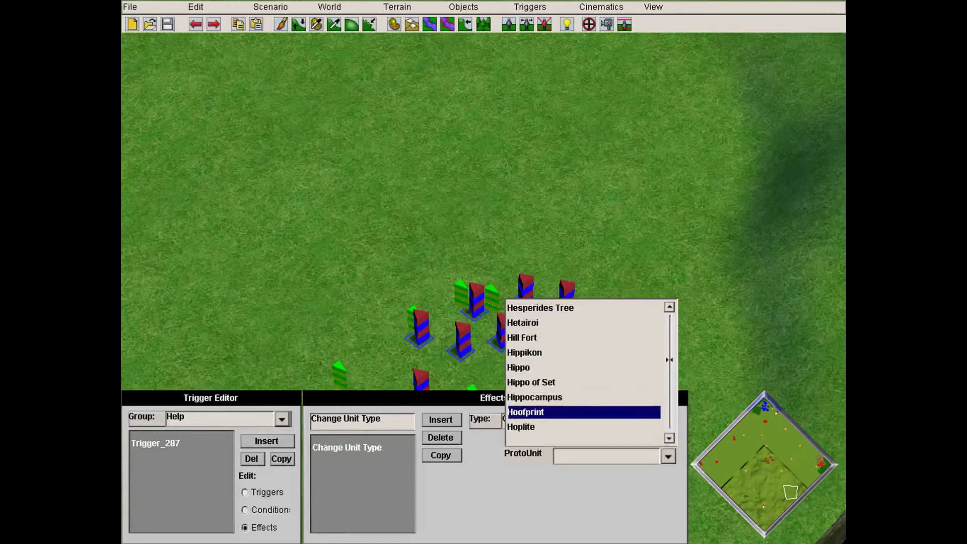
left_click(529, 352)
left_click(571, 438)
Select the five Cinematic Blocks on the cluster's lower-left side and add a second Change Unit Type effect.
key("Left")
key("Down")
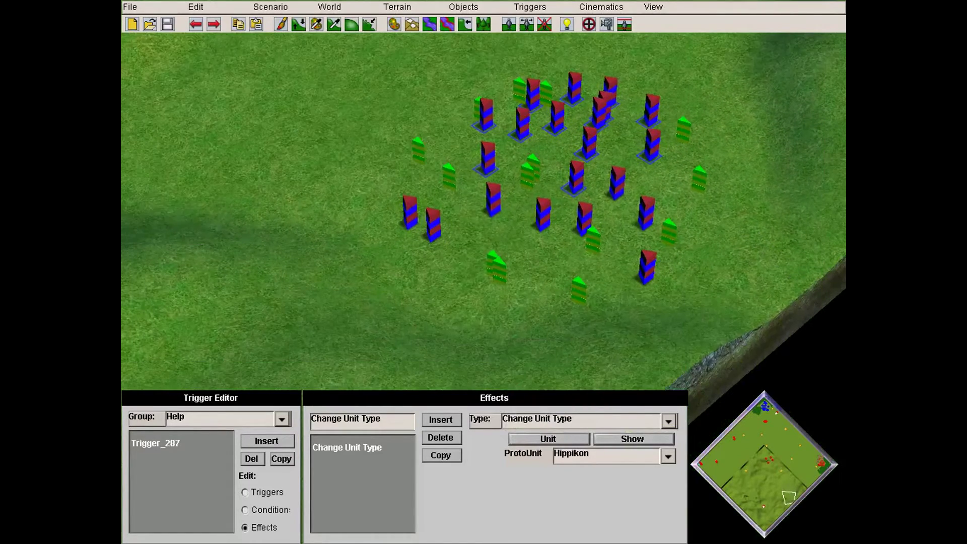
key("Escape")
left_click_drag(386, 149, 539, 294)
key("Up")
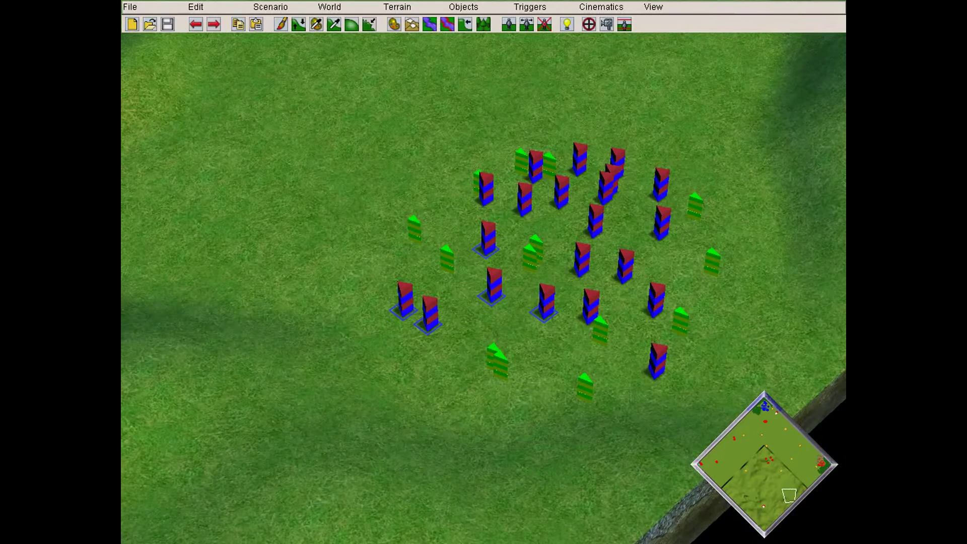
key("ctrl+t")
left_click(440, 420)
left_click(667, 421)
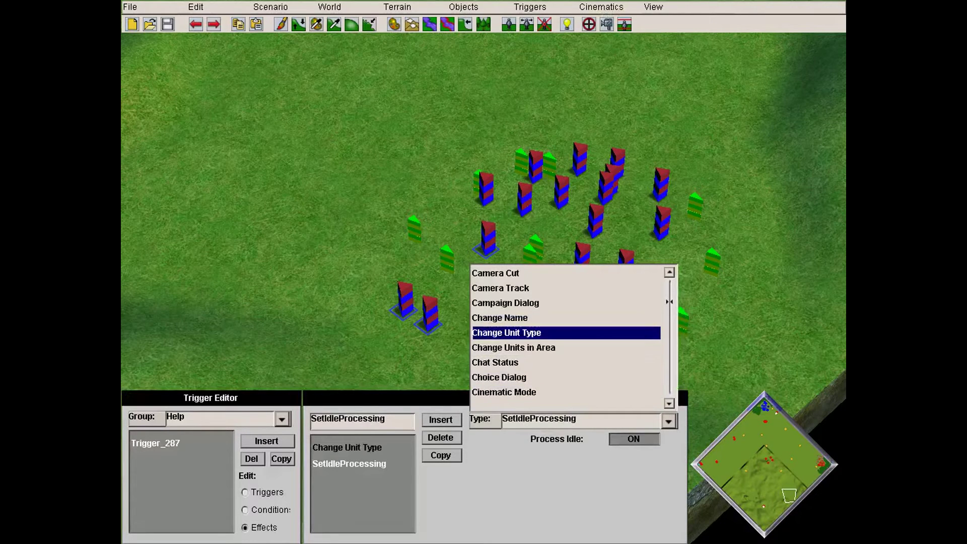
left_click(506, 332)
Set the second Change Unit Type effect's ProtoUnit to Hoplite.
left_click(667, 456)
key("Down")
key("Down")
key("Down")
key("Down")
key("Down")
key("Down")
key("Down")
key("Down")
key("Down")
key("Down")
key("Down")
key("Down")
key("Down")
key("Down")
key("Down")
key("Down")
key("Down")
key("Down")
key("Down")
key("Down")
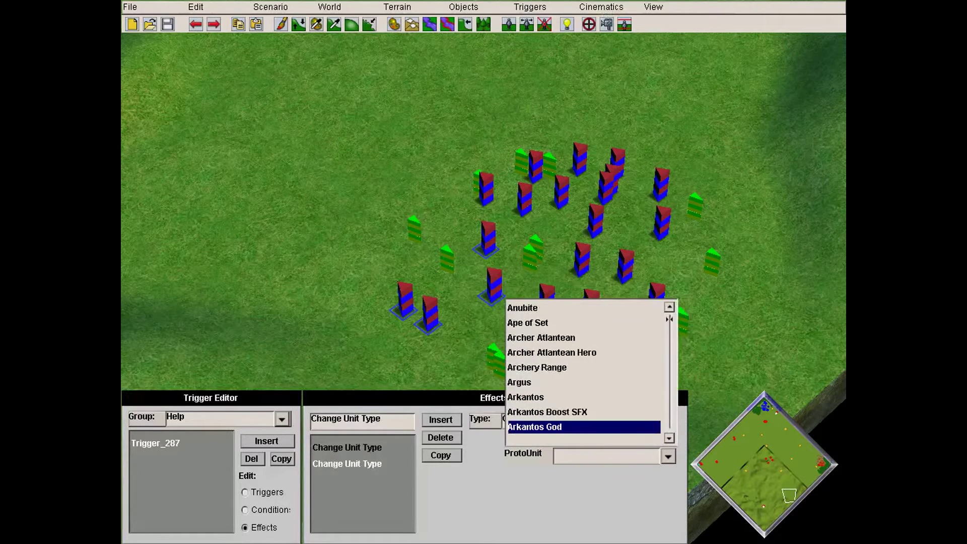
scroll(583, 397, "down", 12)
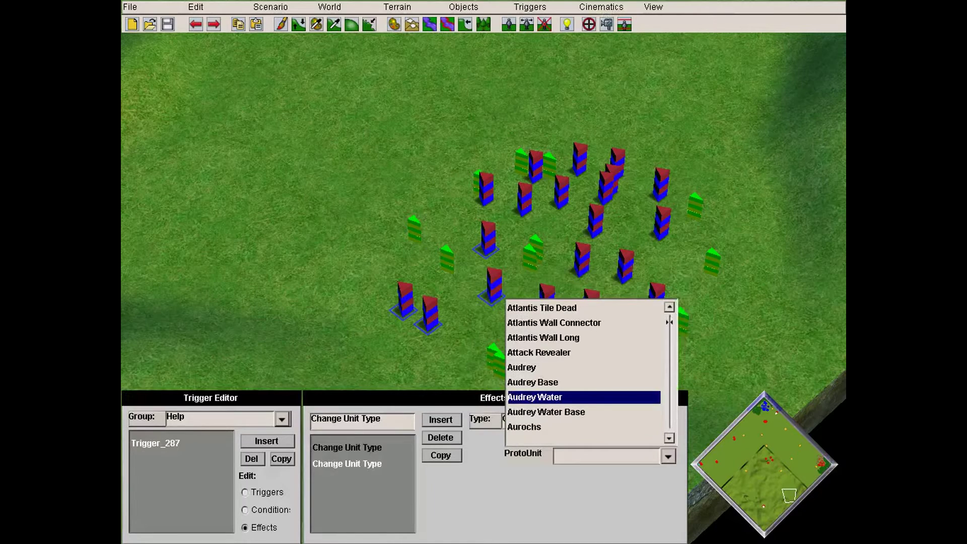
left_click_drag(669, 322, 670, 355)
scroll(582, 412, "down", 20)
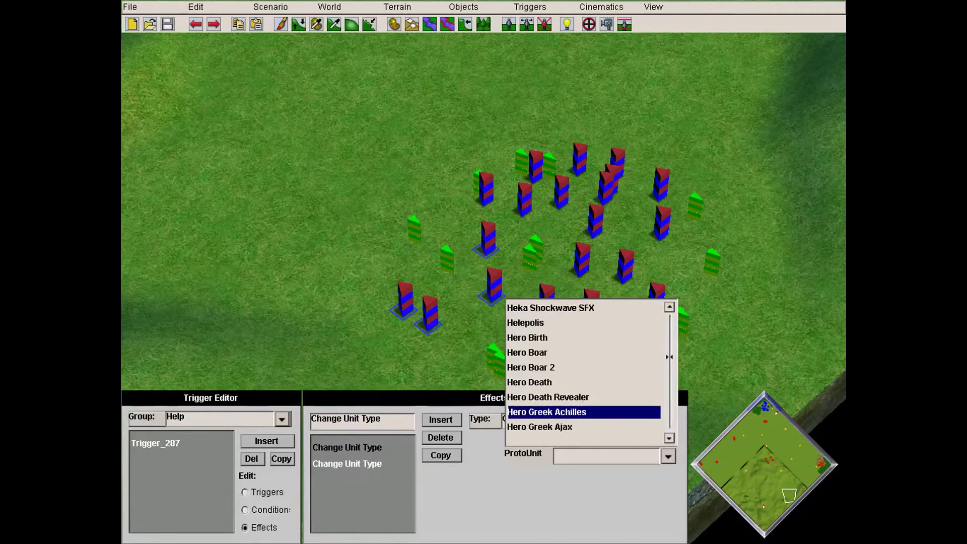
scroll(582, 412, "down", 7)
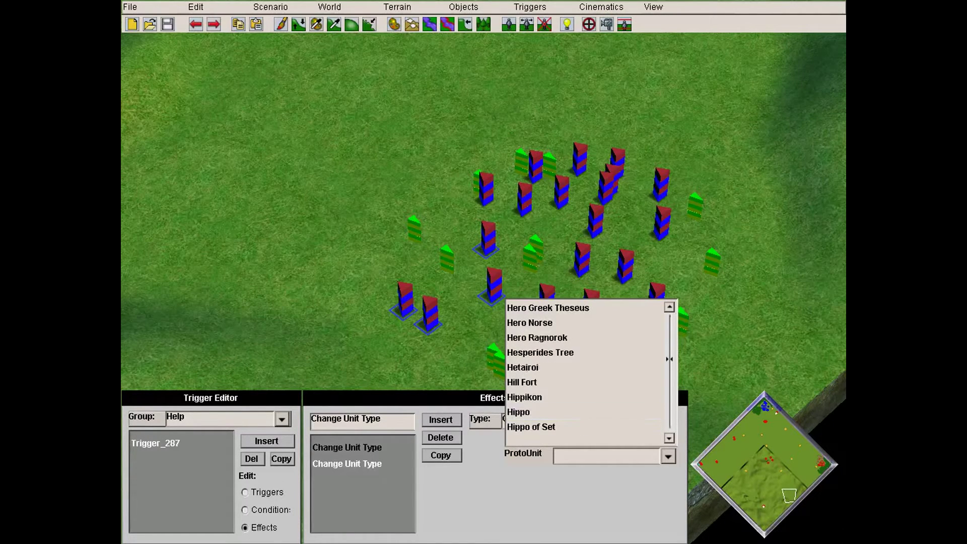
key("Down")
key("Down")
key("Down")
key("Down")
key("Down")
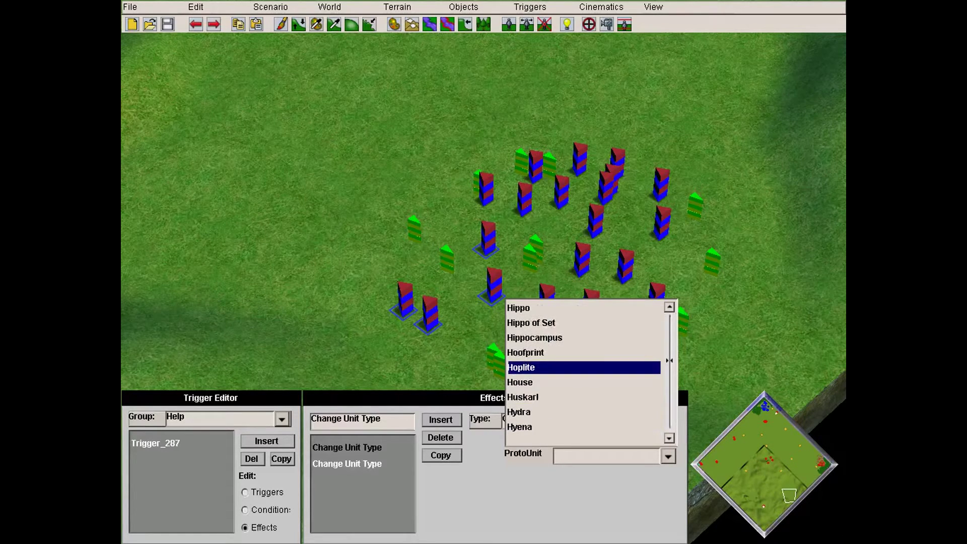
left_click(582, 367)
Select the five Cinematic Blocks on the cluster's lower-right side and add a third Change Unit Type effect.
key("Escape")
left_click_drag(542, 136, 667, 294)
left_click_drag(530, 195, 700, 344)
left_click_drag(518, 189, 665, 328)
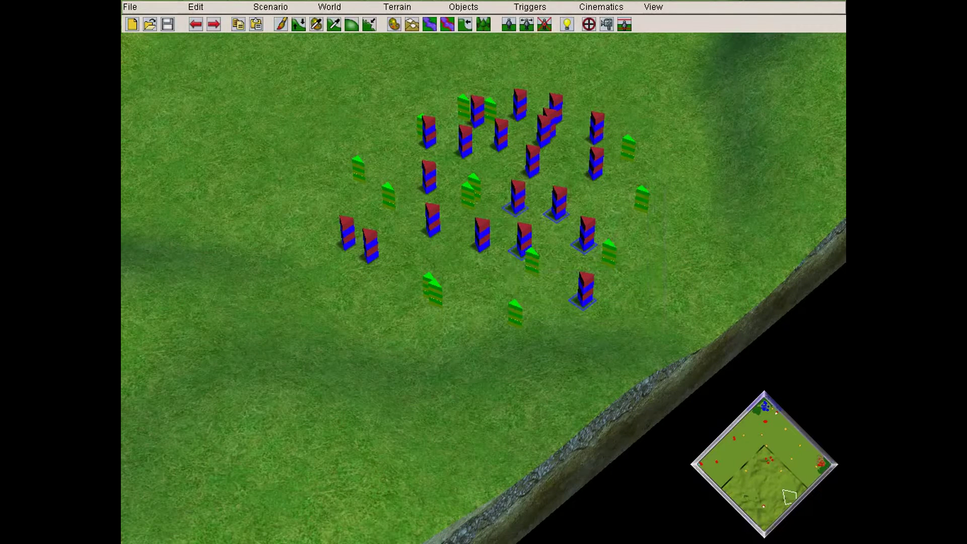
key("Escape")
left_click(441, 419)
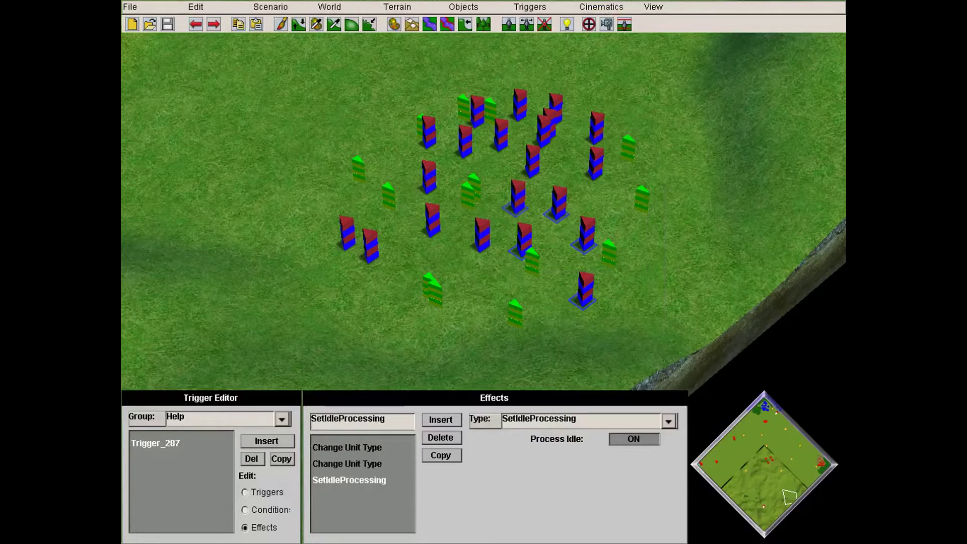
left_click(668, 421)
left_click(538, 333)
Set the third Change Unit Type effect's ProtoUnit to Petrobolos.
left_click(667, 456)
scroll(585, 426, "down", 17)
scroll(584, 367, "down", 1)
left_click_drag(669, 320, 669, 353)
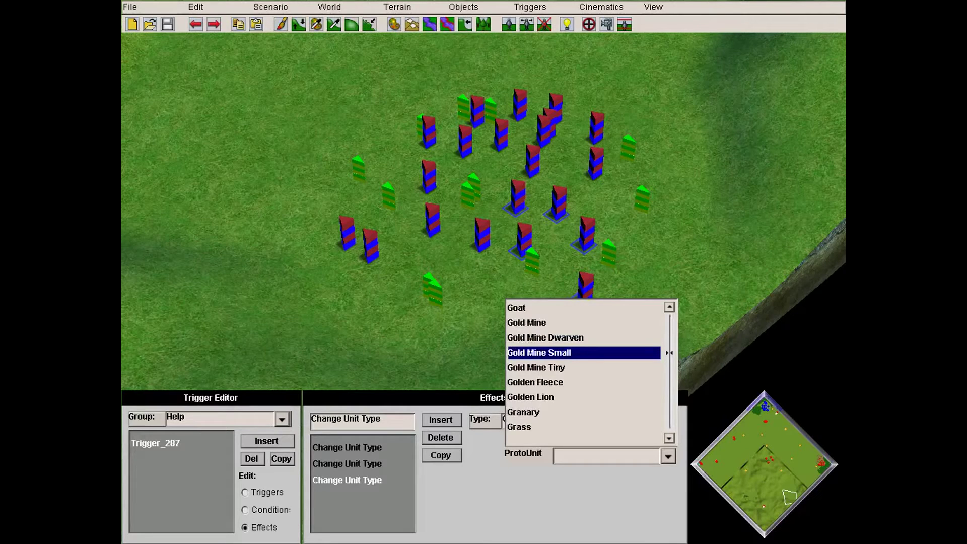
scroll(582, 352, "down", 7)
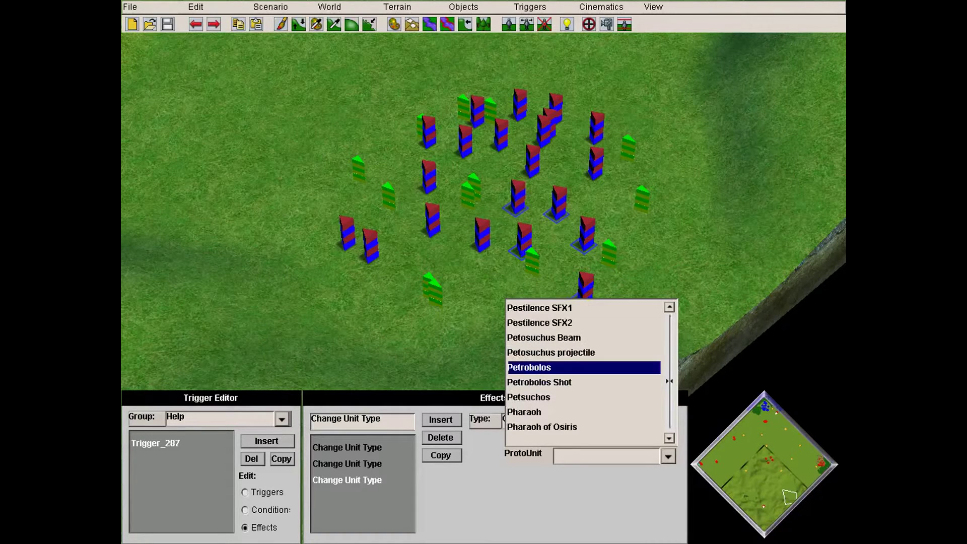
left_click(583, 367)
Add a second trigger to the Help group and look through its available condition types.
key("Up")
key("Right")
key("Up")
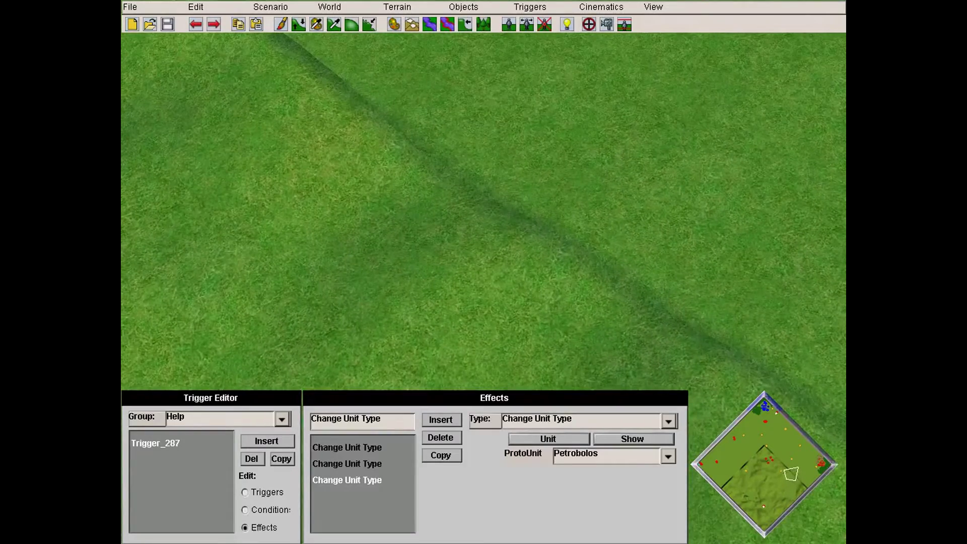
key("Up")
key("Escape")
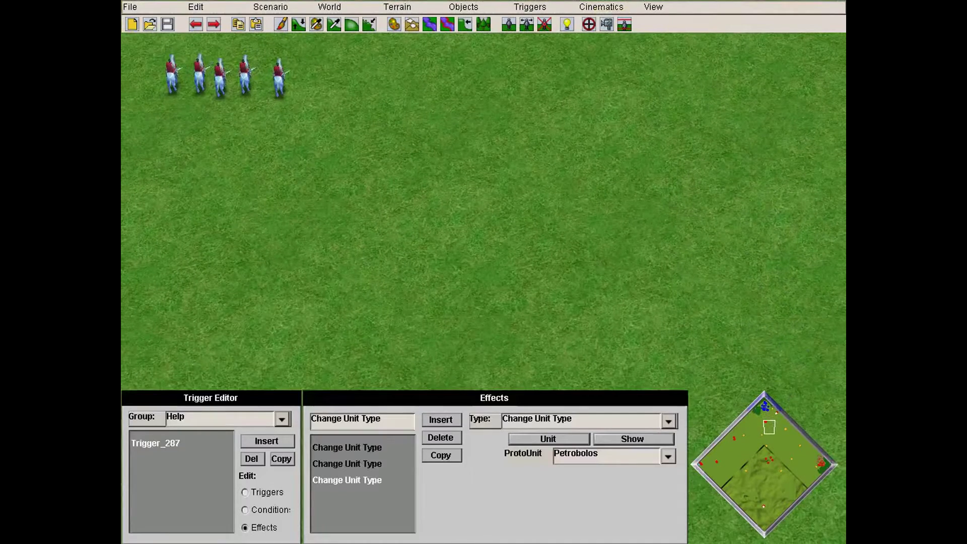
left_click(244, 510)
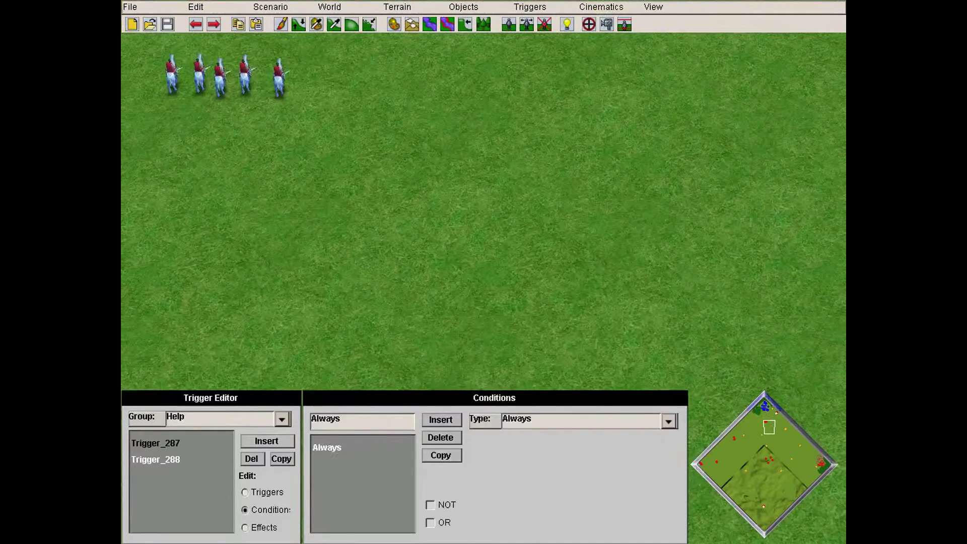
left_click(668, 421)
scroll(566, 348, "down", 6)
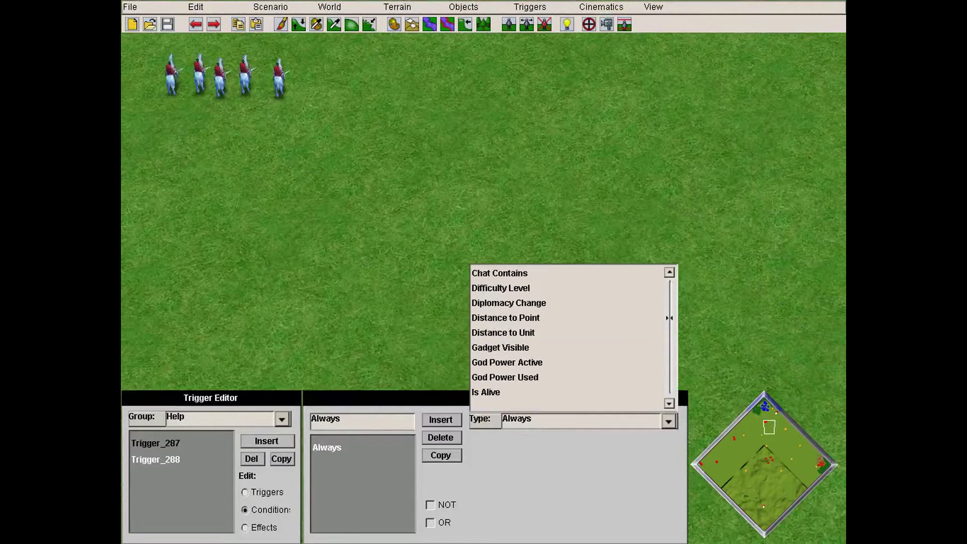
Change the new trigger's effect type to Counter:Add Timer.
left_click(244, 527)
left_click(668, 421)
scroll(669, 306, "down", 5)
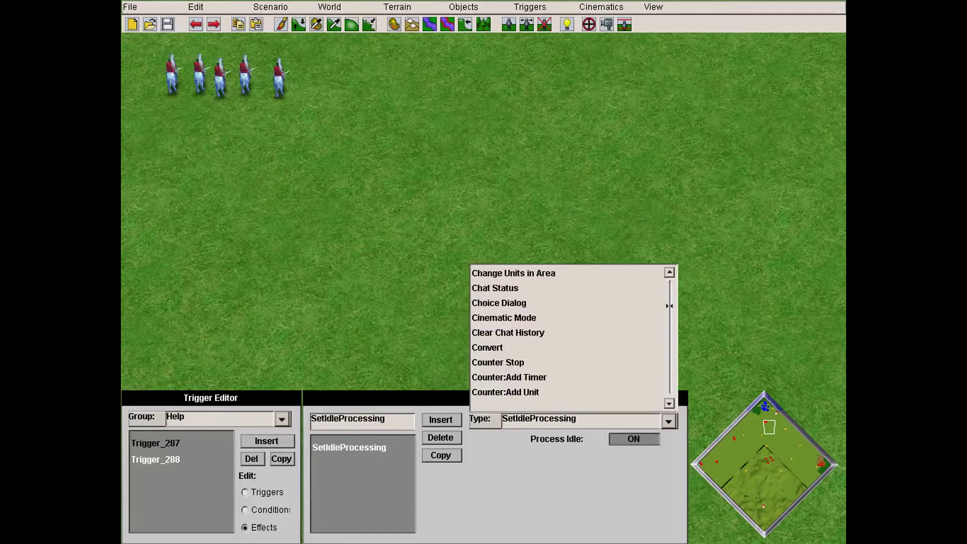
scroll(669, 306, "down", 1)
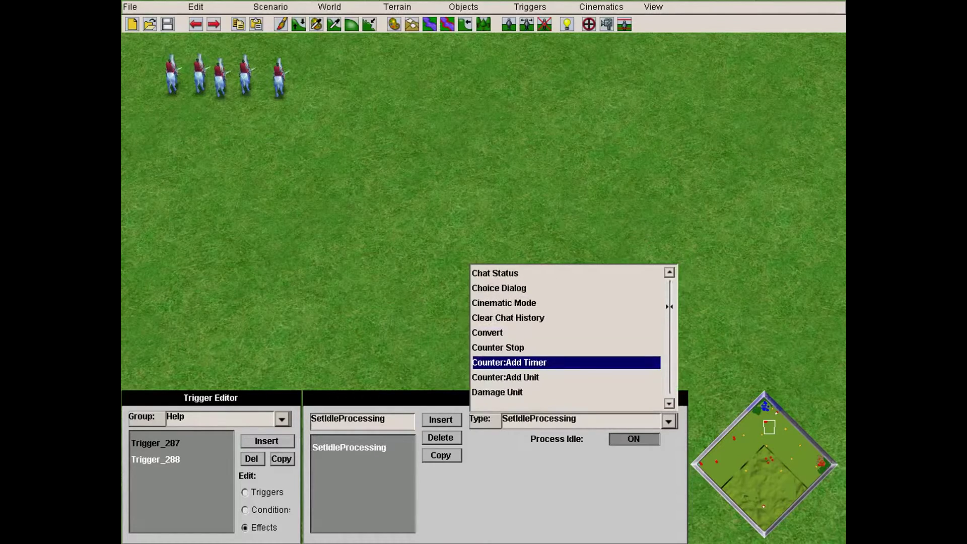
left_click(509, 362)
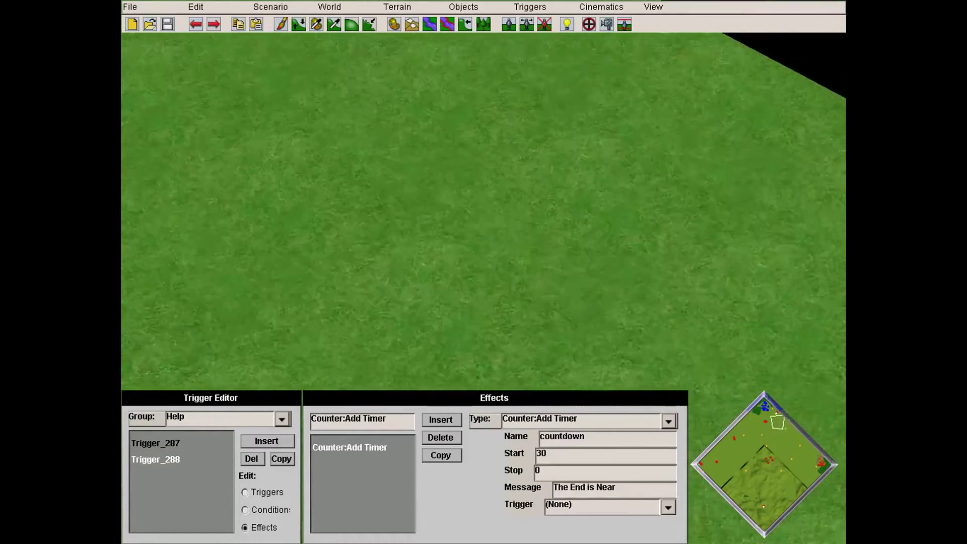
Replace the countdown timer's message with Help.
key("Up")
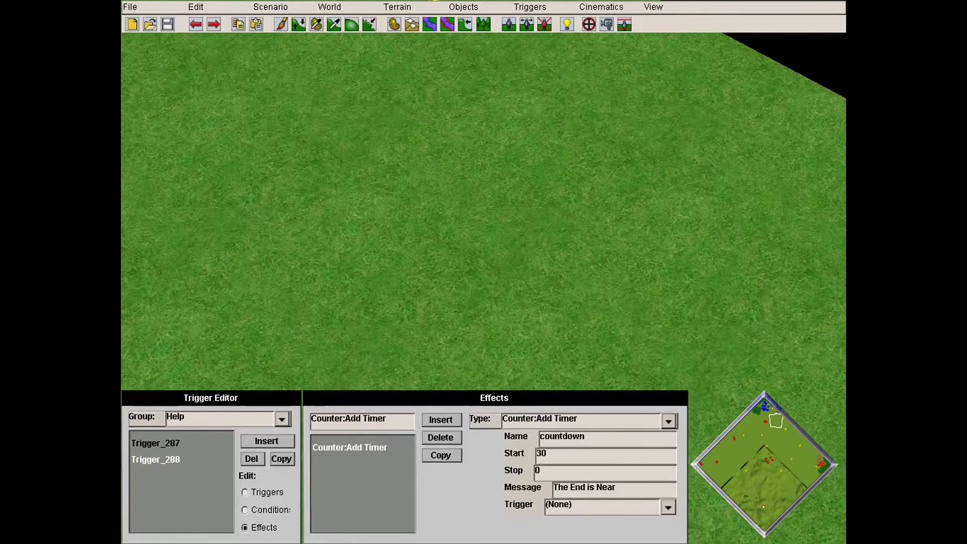
left_click_drag(615, 488, 553, 487)
key("Right")
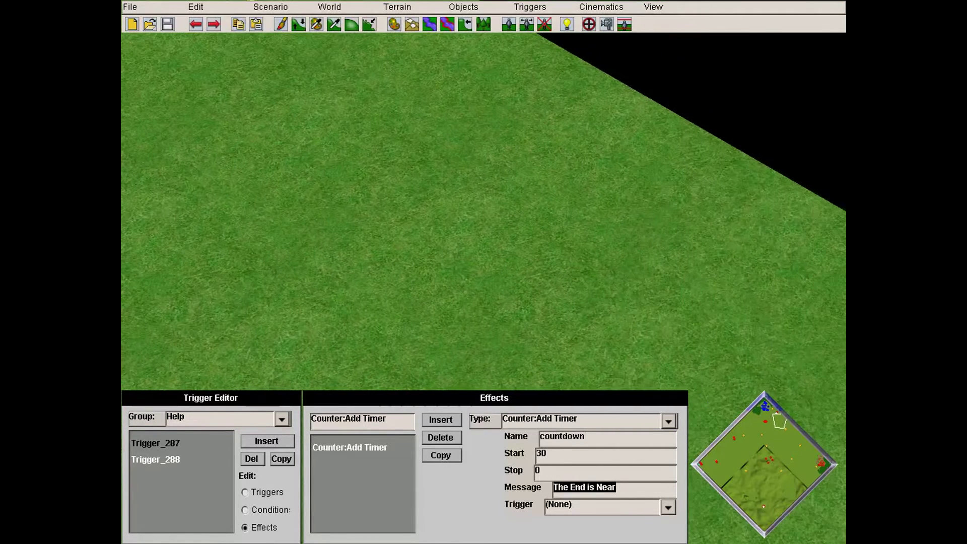
left_click(616, 487)
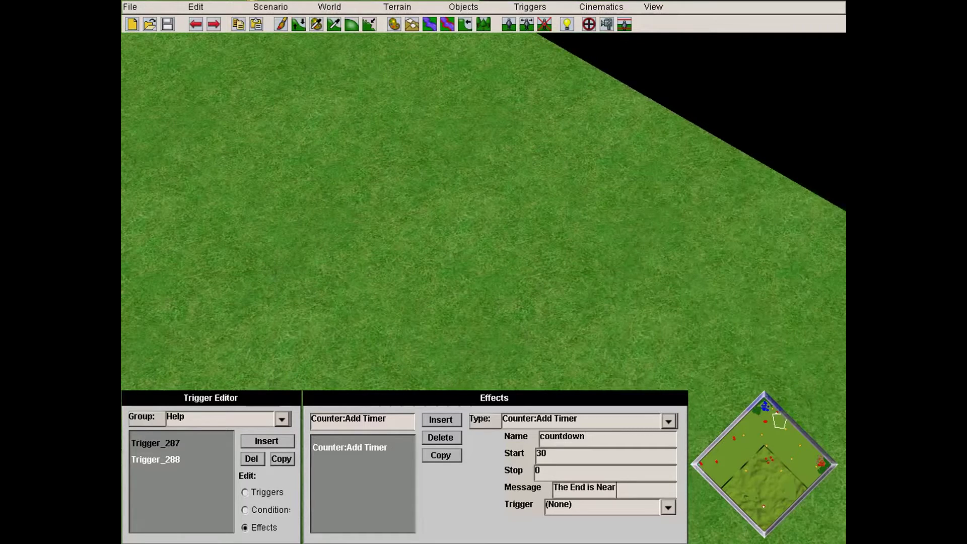
key("ctrl+a")
type("R")
type("lp")
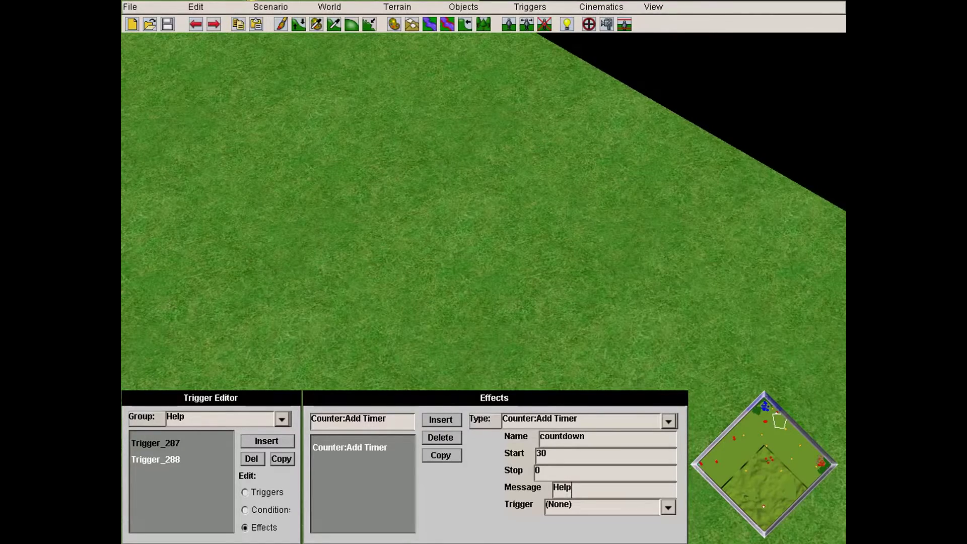
Set the countdown timer's Start value to 0.
key("Down")
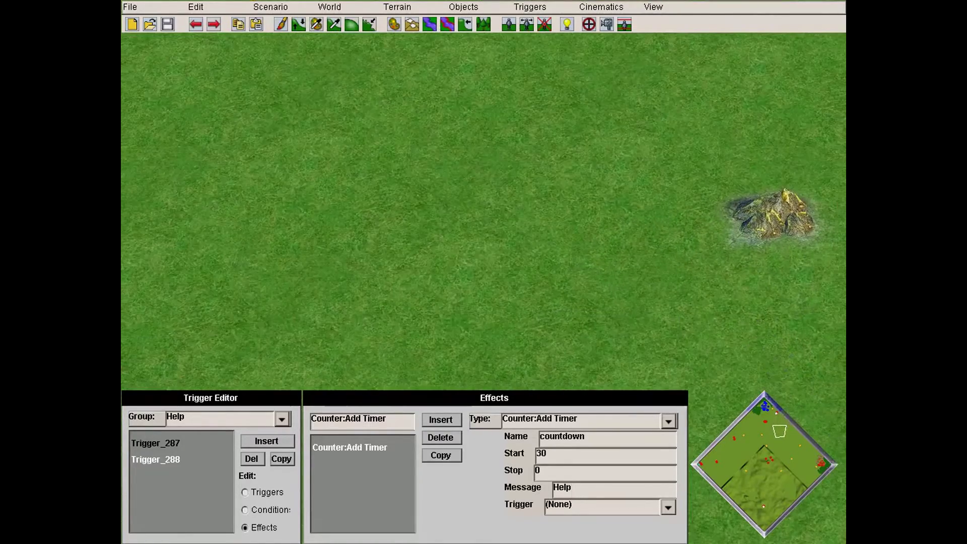
key("Down")
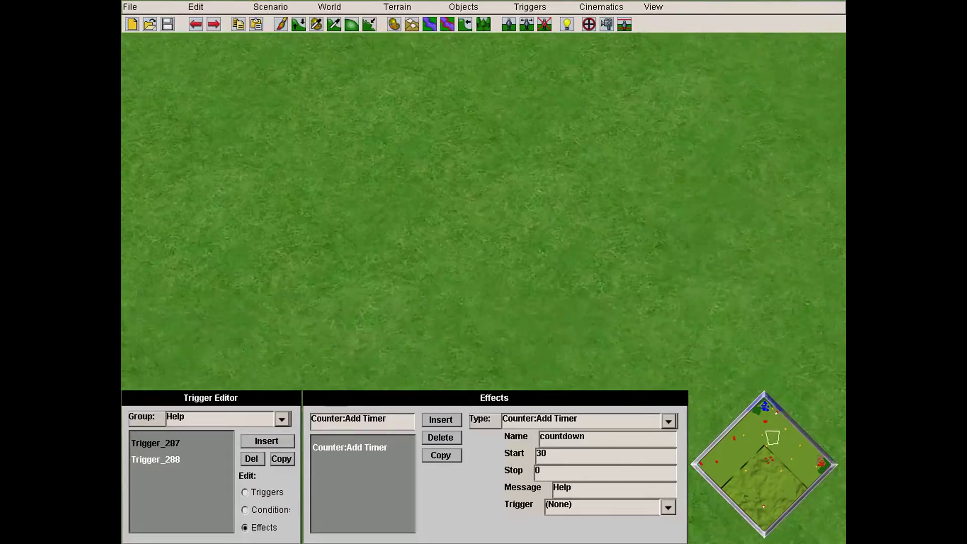
key("Up")
key("Right")
key("Up")
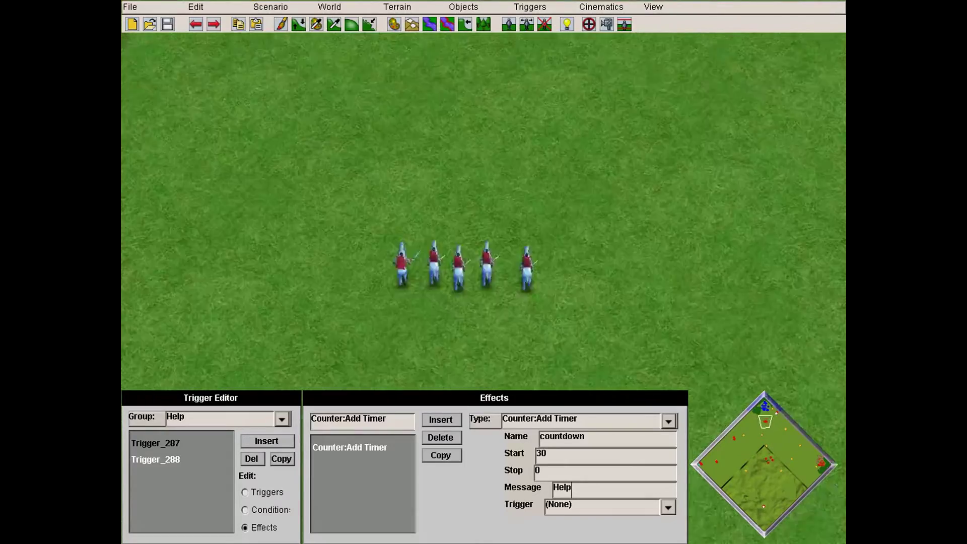
key("Up")
key("Right")
key("Down")
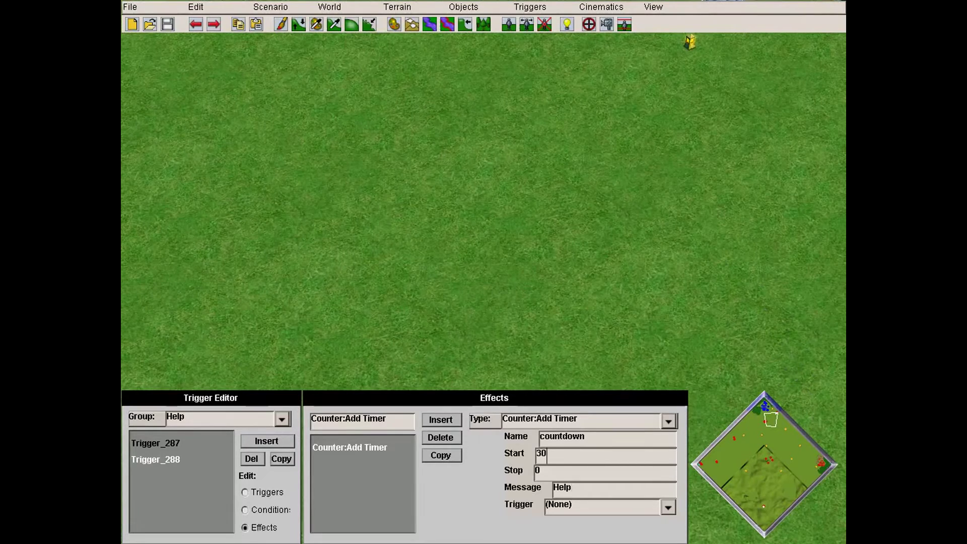
type("0")
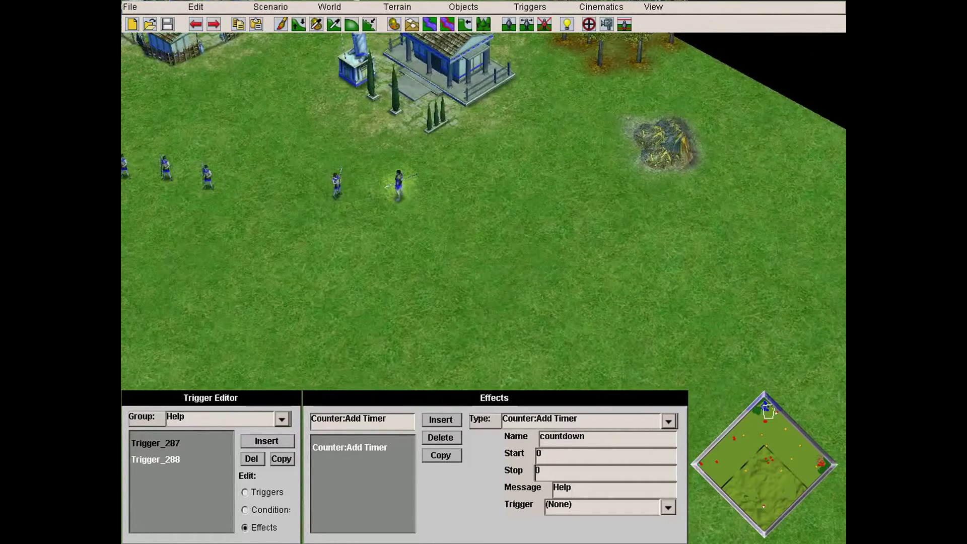
Set the countdown timer's Start value to 900 and its Stop value to 0.
key("Down")
key("Down")
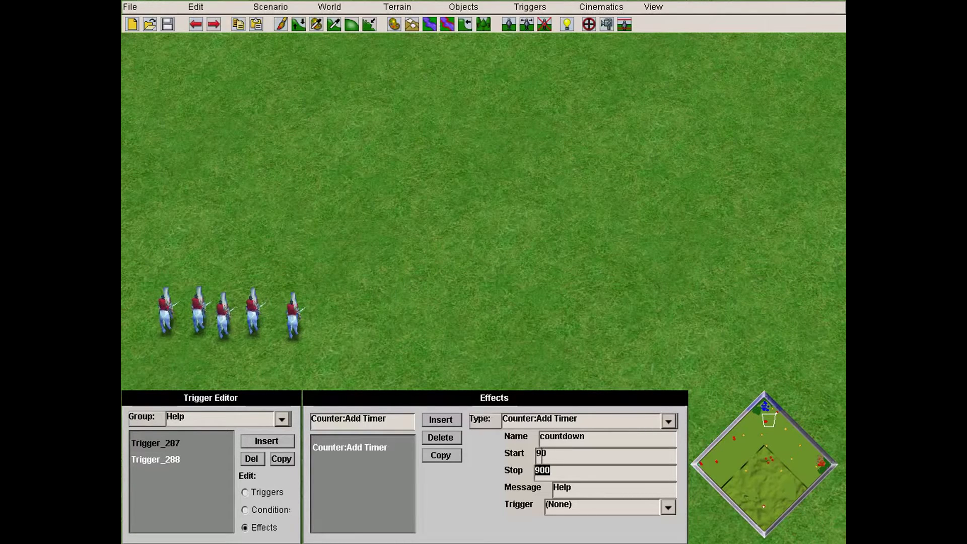
type("9")
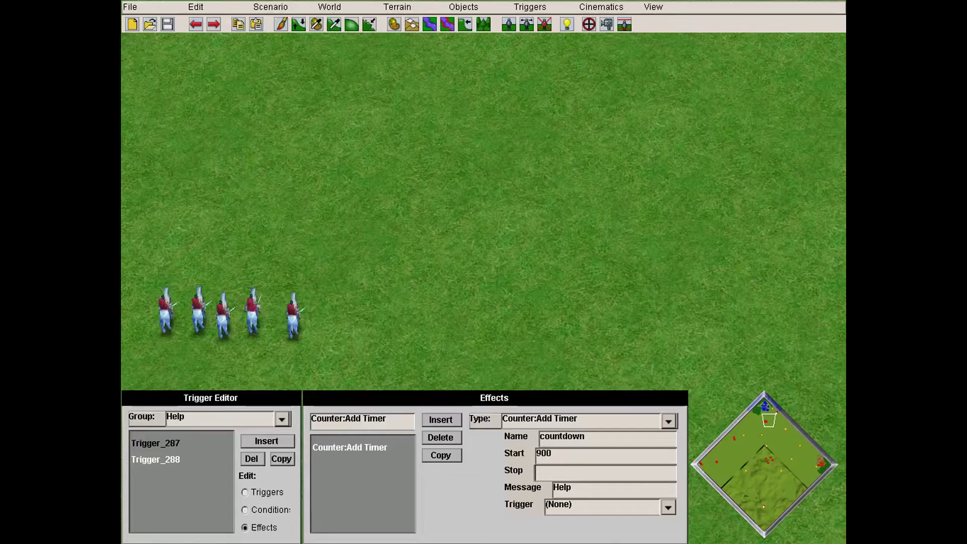
key("Up")
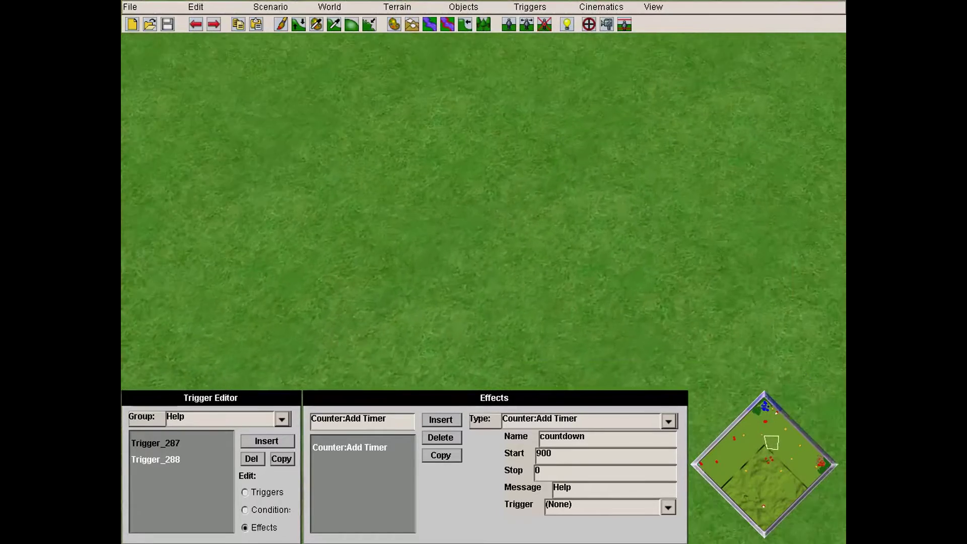
Add a third trigger to the Help group and look through its effect types around the Counter entries.
left_click(267, 440)
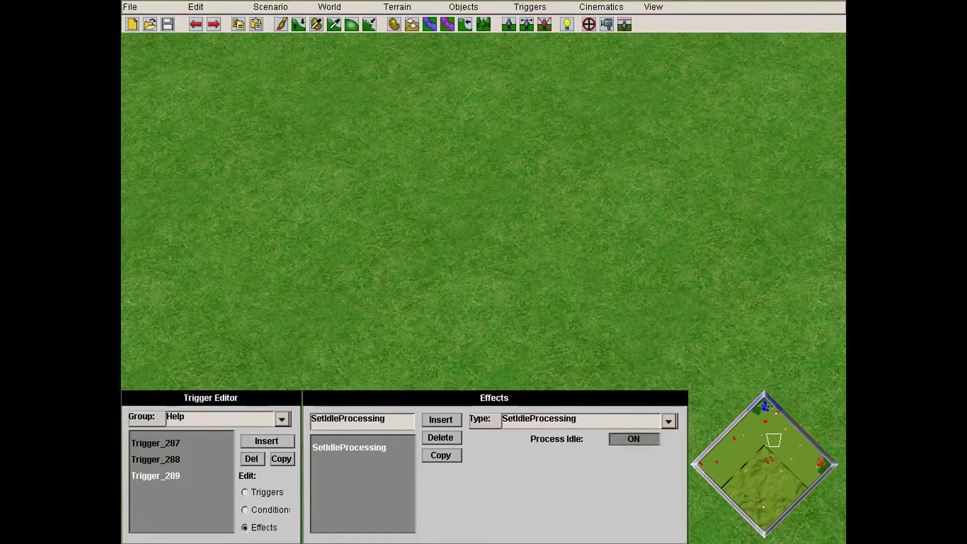
left_click(668, 421)
scroll(564, 317, "down", 2)
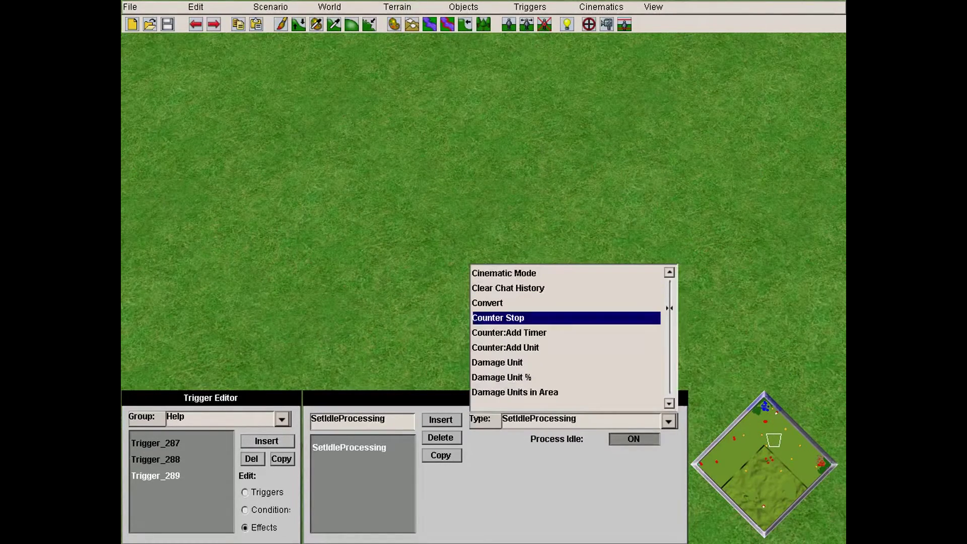
scroll(669, 308, "down", 2)
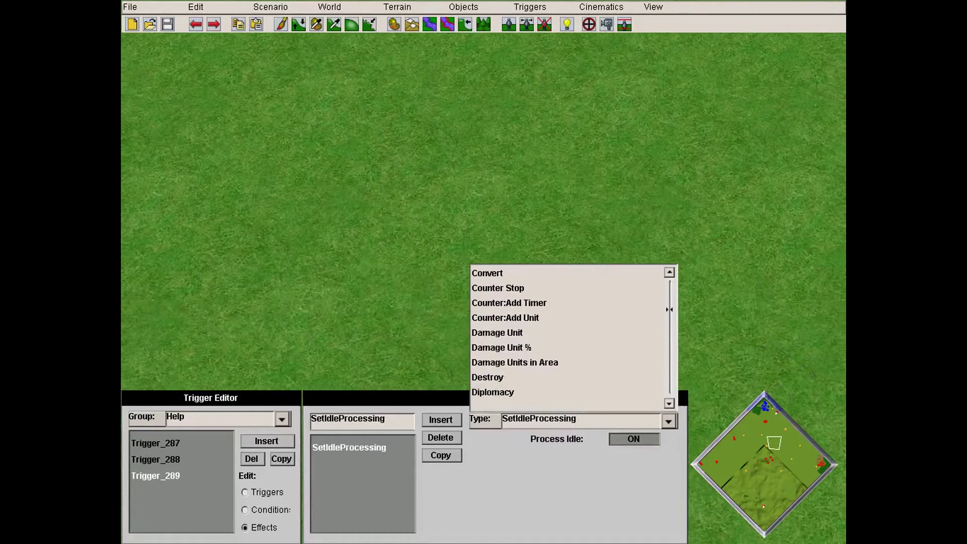
Look through the full list of condition types for the third Help trigger.
left_click(246, 509)
left_click(668, 421)
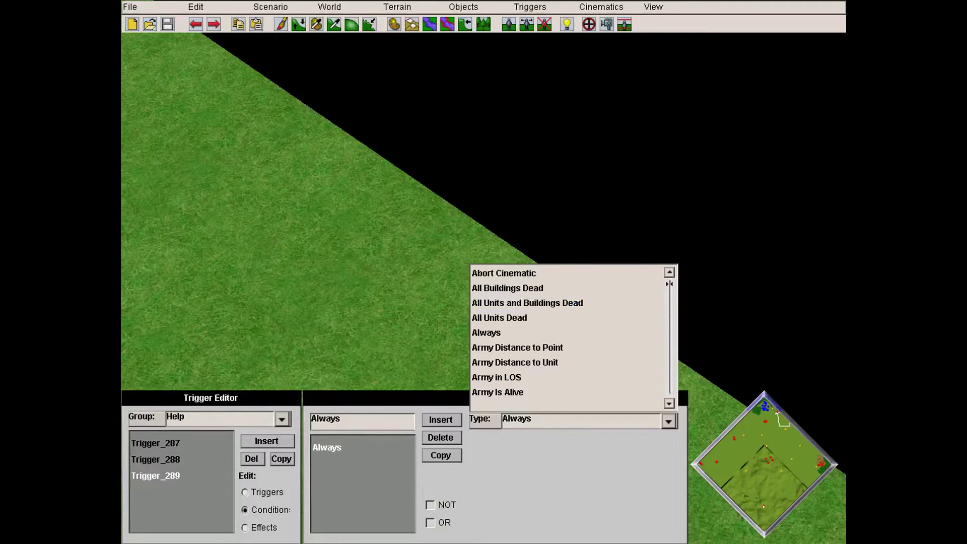
key("Down")
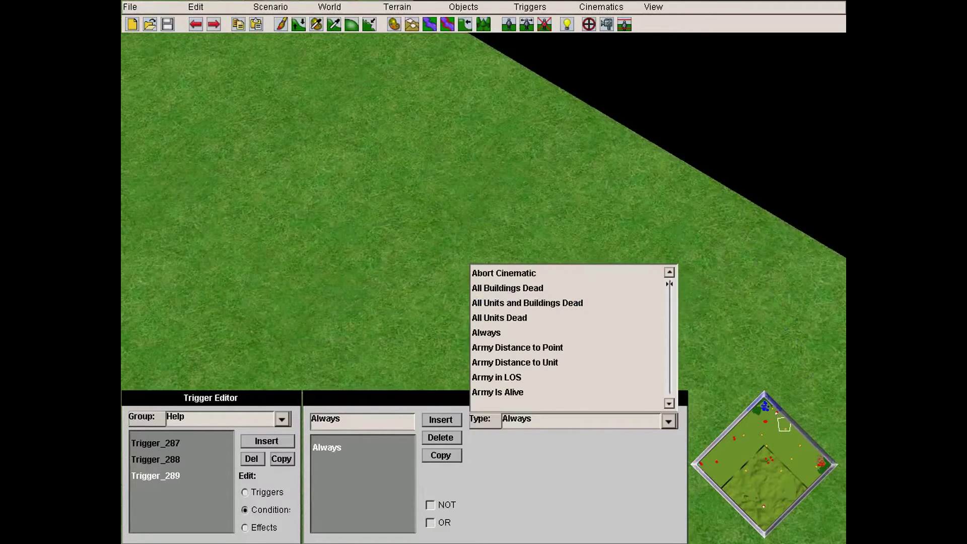
key("Left")
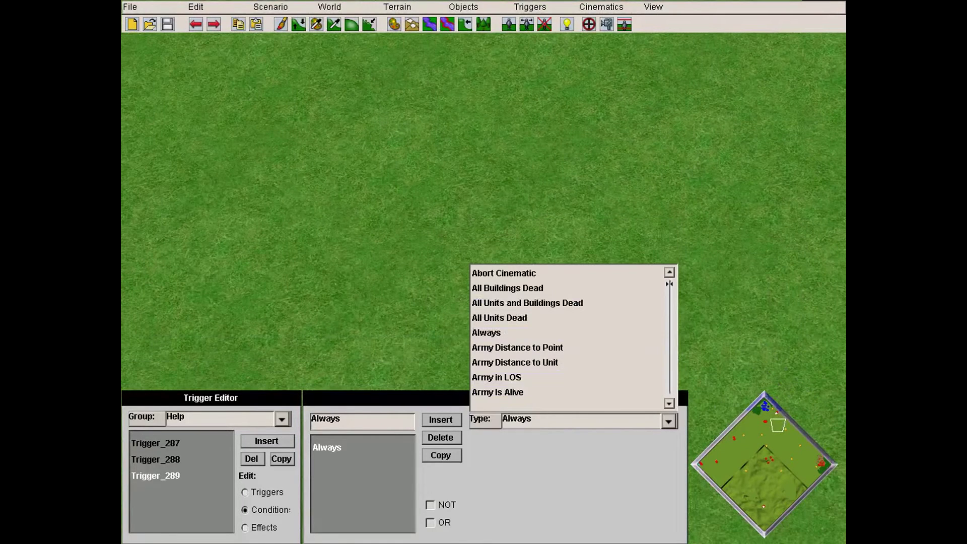
scroll(565, 392, "down", 6)
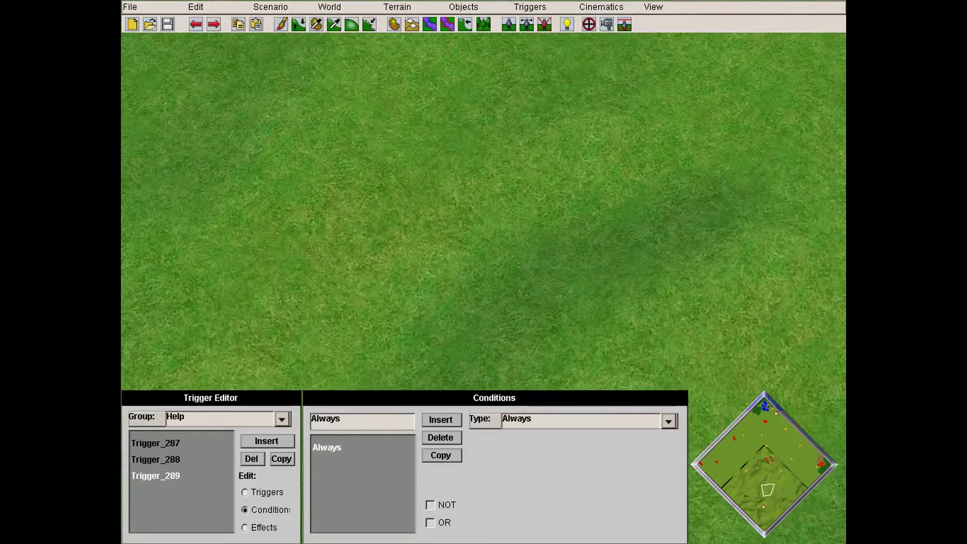
left_click(668, 422)
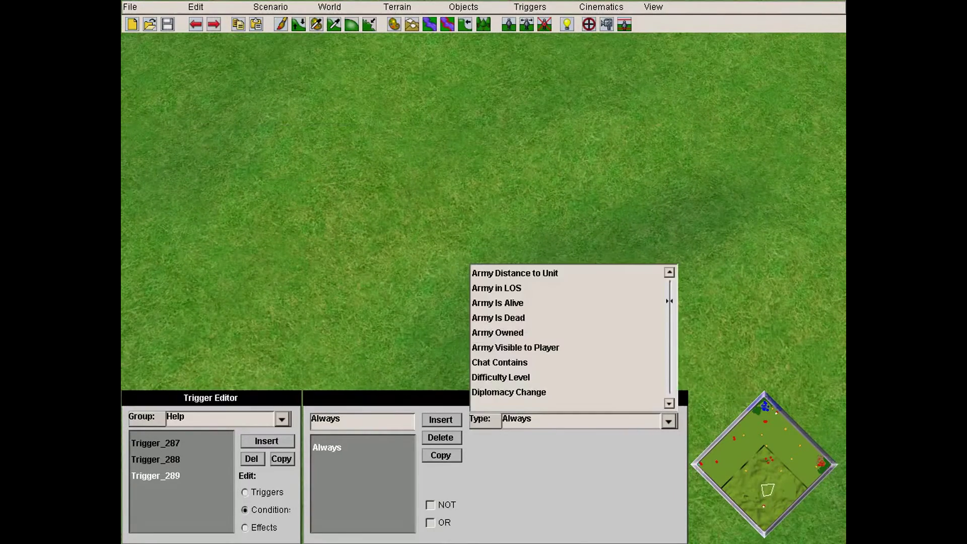
scroll(565, 377, "down", 7)
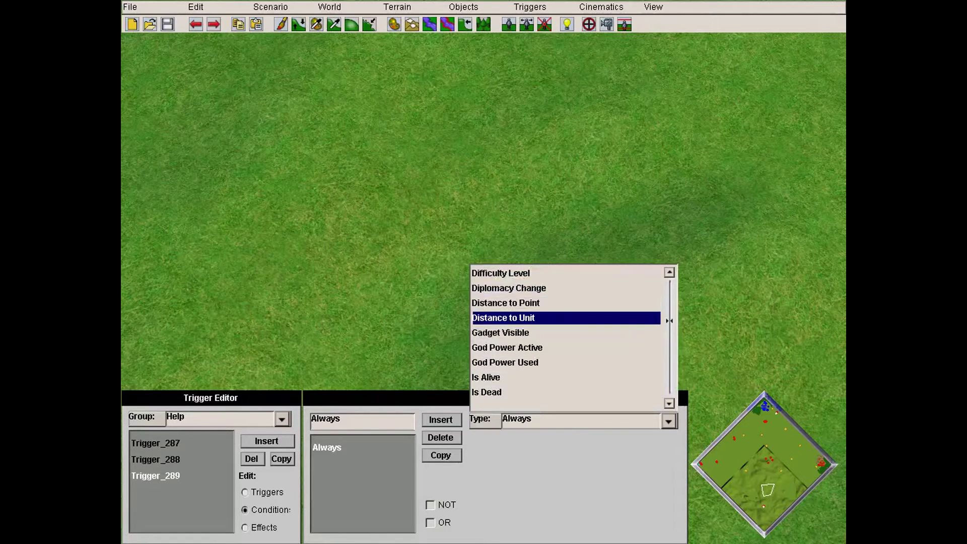
scroll(565, 332, "down", 1)
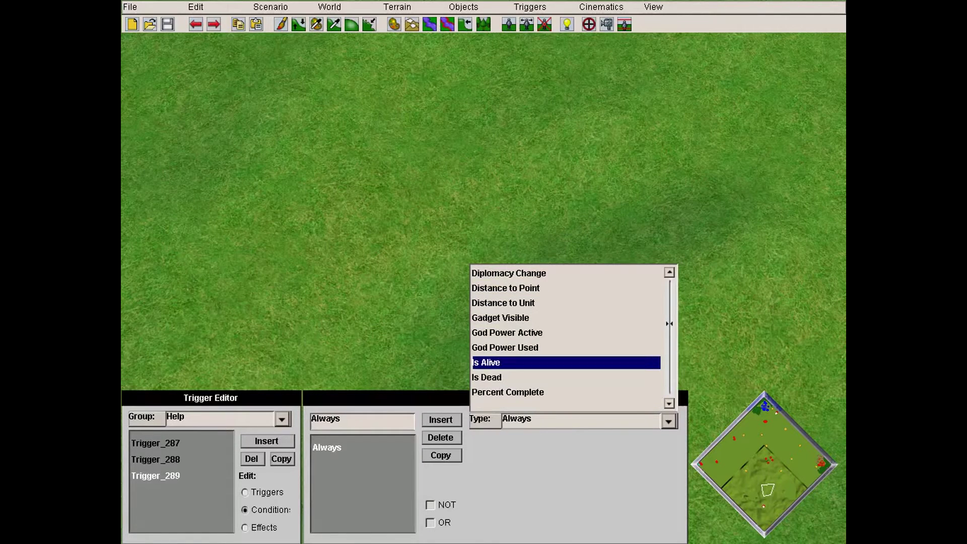
scroll(504, 363, "down", 3)
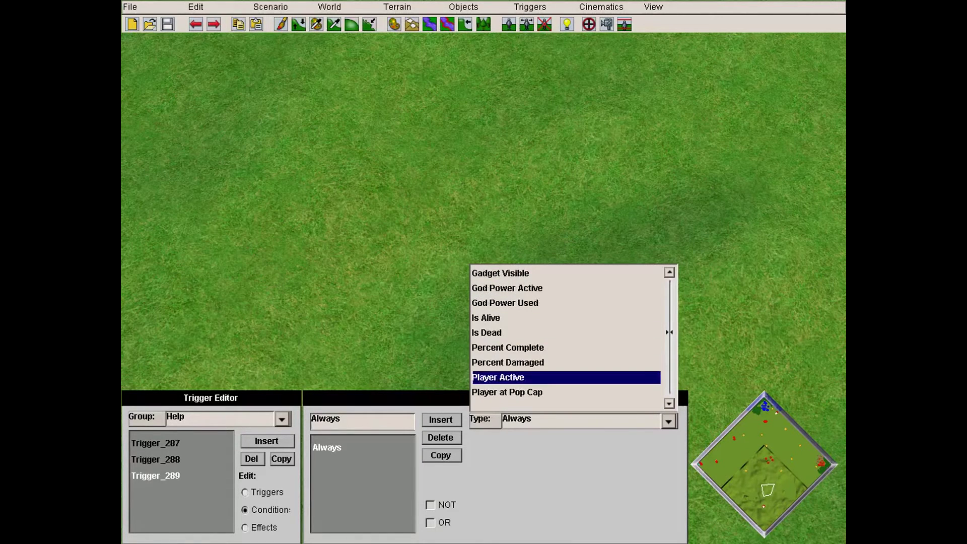
scroll(503, 360, "down", 1)
scroll(504, 348, "down", 10)
scroll(503, 347, "down", 10)
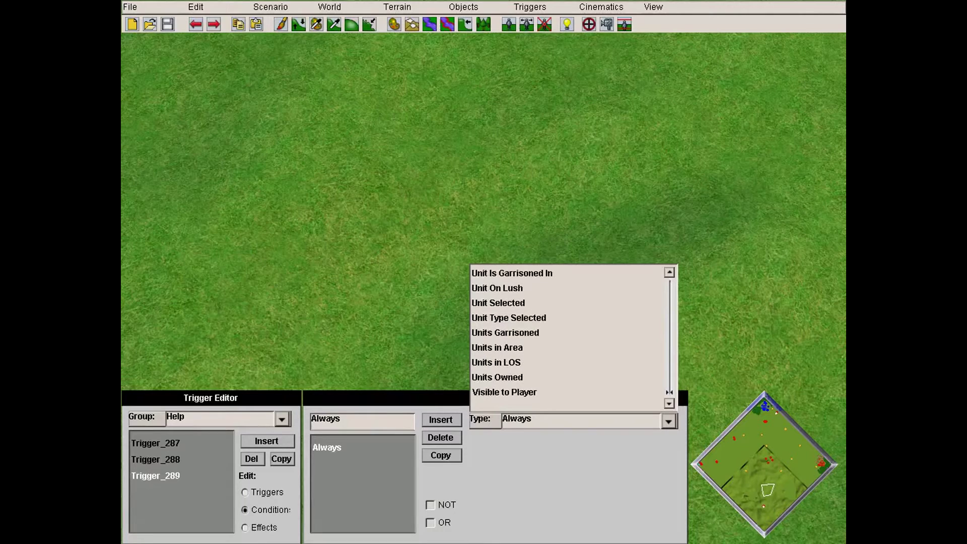
scroll(503, 348, "up", 1)
scroll(504, 348, "up", 3)
scroll(669, 381, "up", 13)
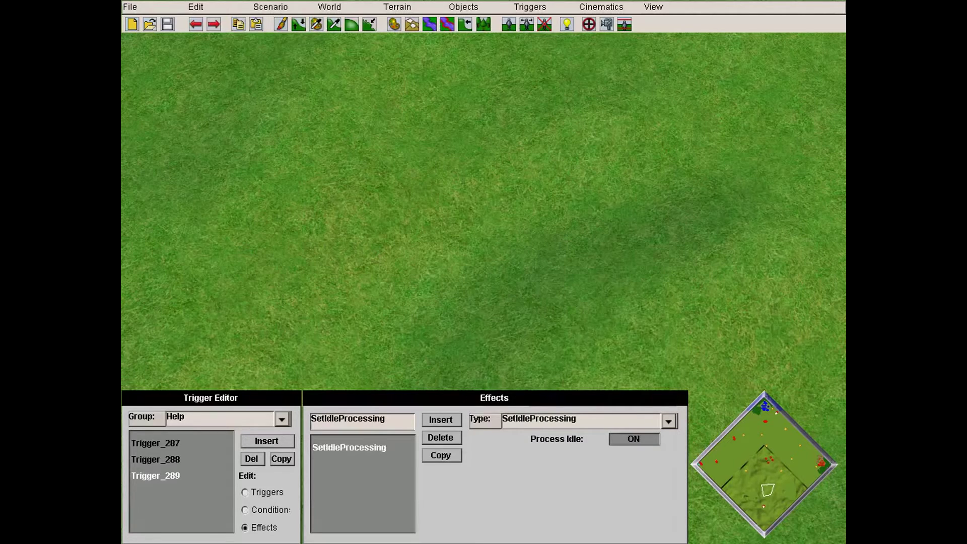
Look through the third trigger's effect types as far as Modify Protounit, then close the trigger editor.
left_click(668, 421)
scroll(566, 332, "down", 13)
scroll(503, 332, "down", 19)
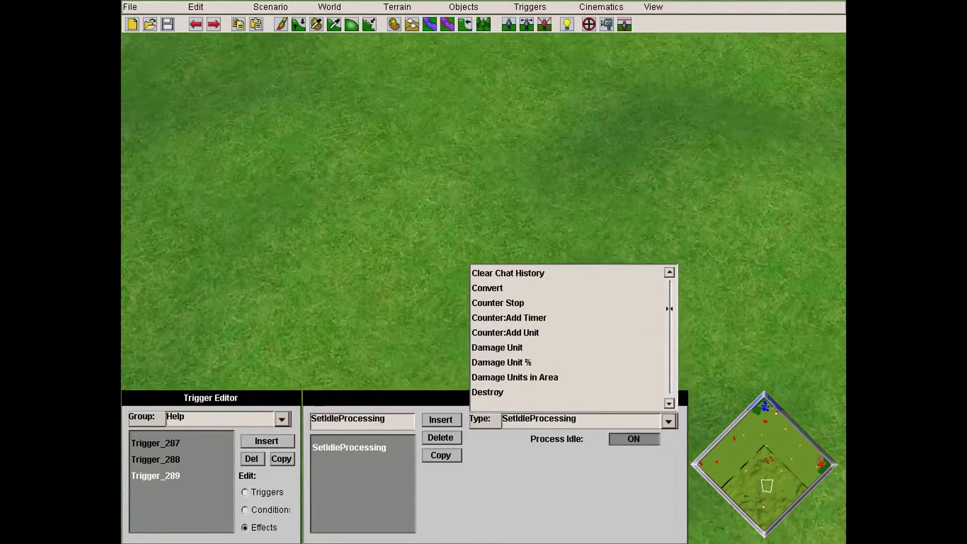
key("Up")
key("Up")
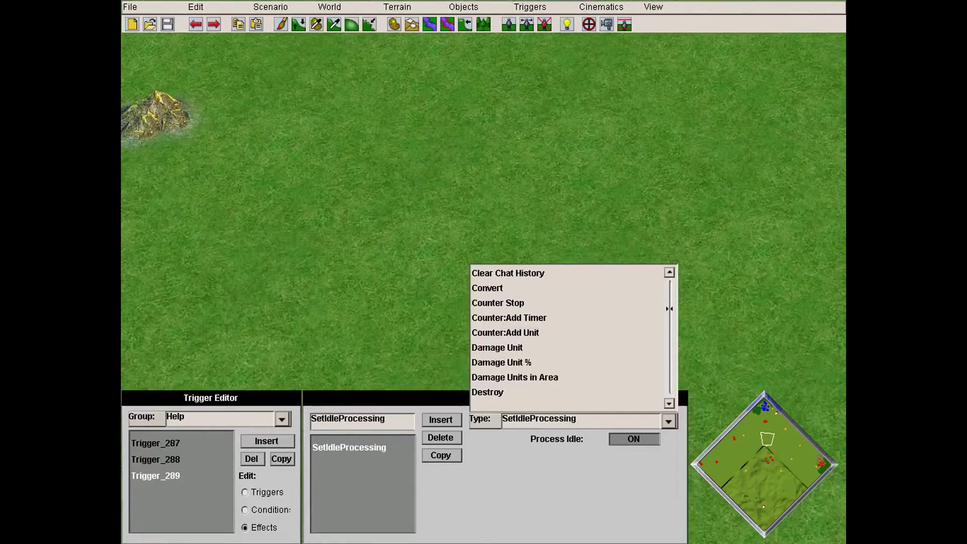
scroll(504, 362, "down", 7)
scroll(504, 362, "down", 15)
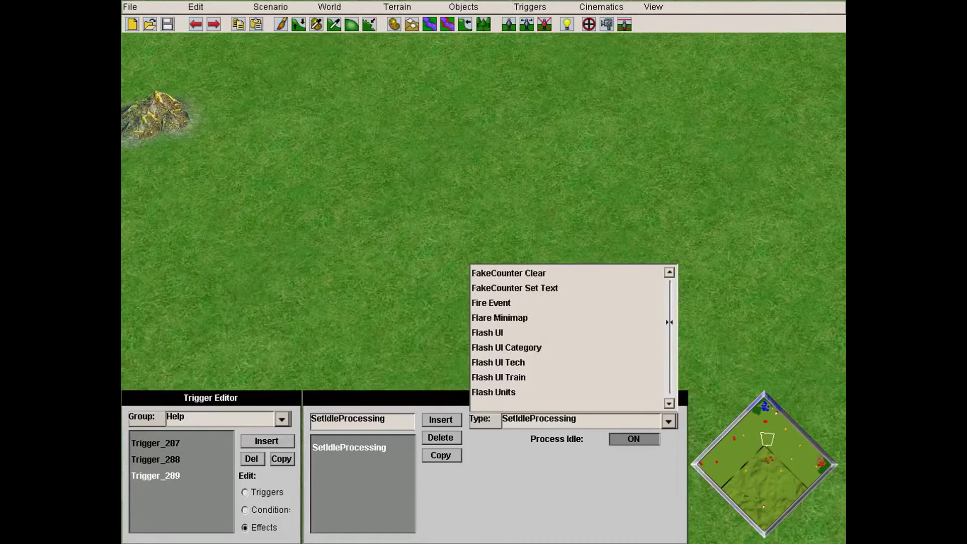
scroll(503, 362, "down", 8)
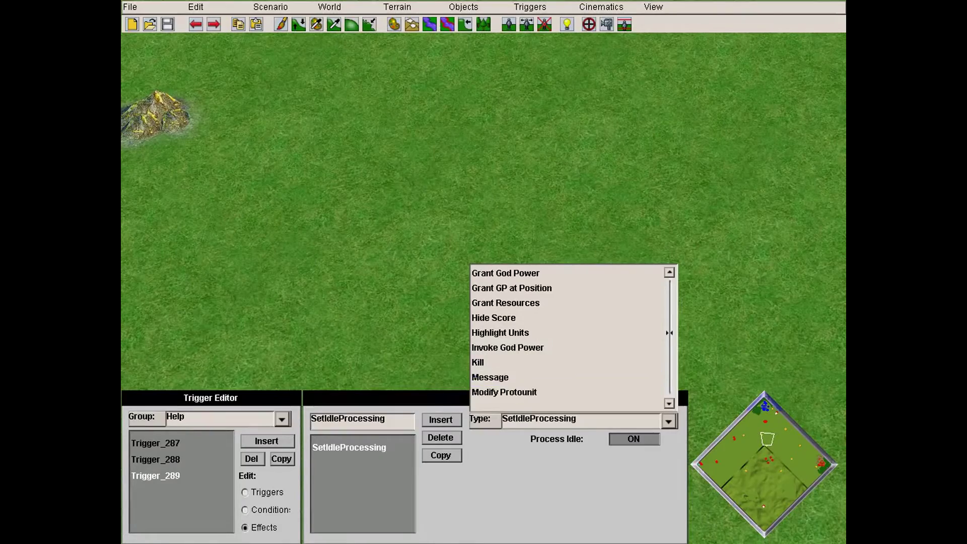
key("Escape")
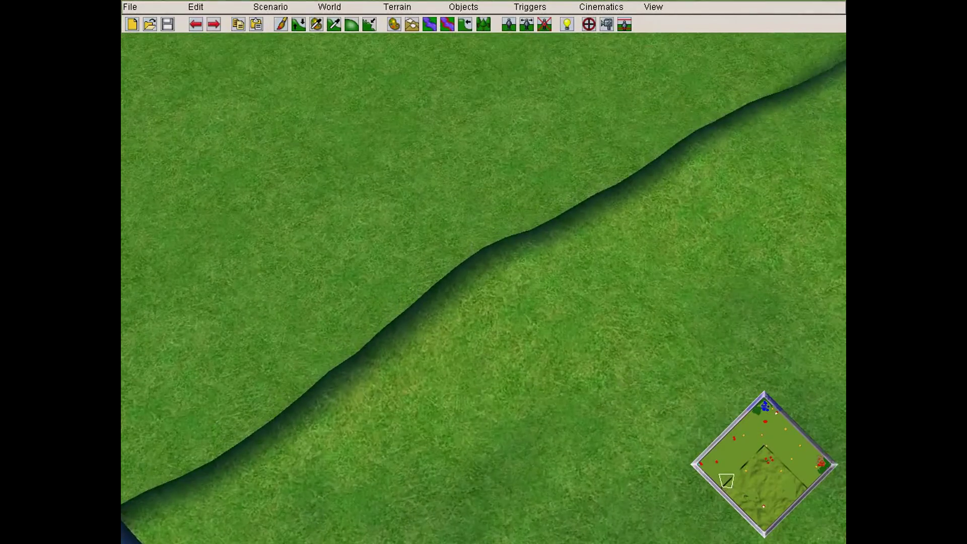
Place one Einherjar from the Units category for Player 4 on the grass beside the map's southwest edge.
left_click(508, 24)
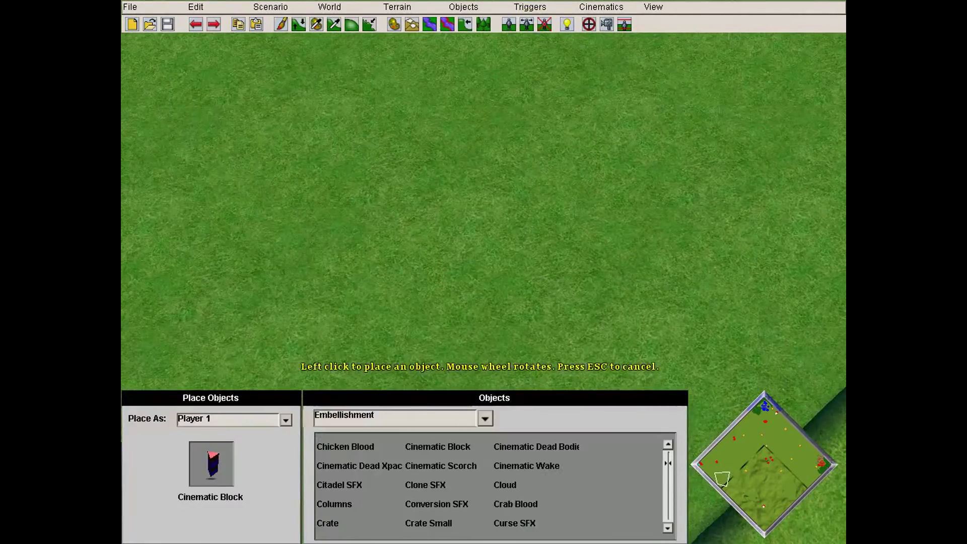
left_click(485, 418)
left_click(395, 314)
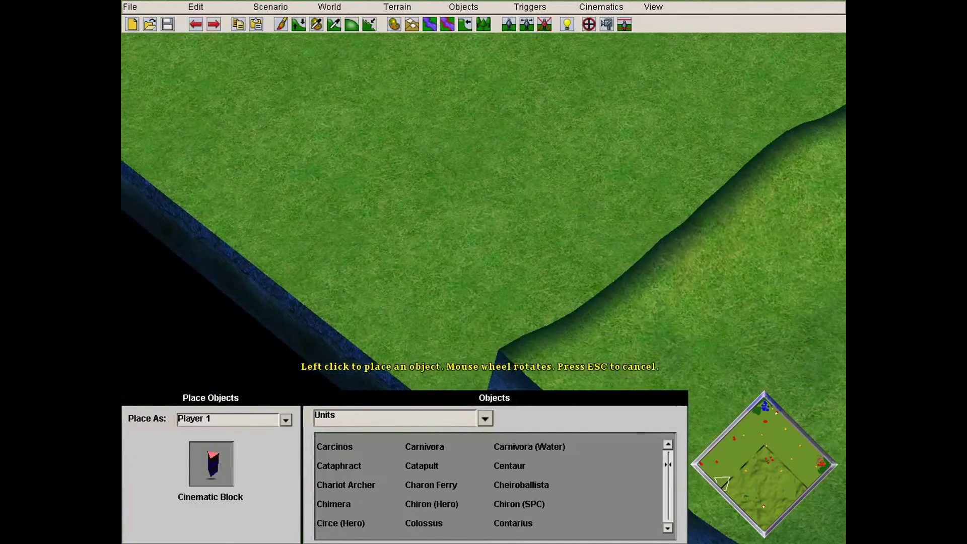
left_click(421, 465)
left_click(333, 504)
scroll(494, 485, "down", 4)
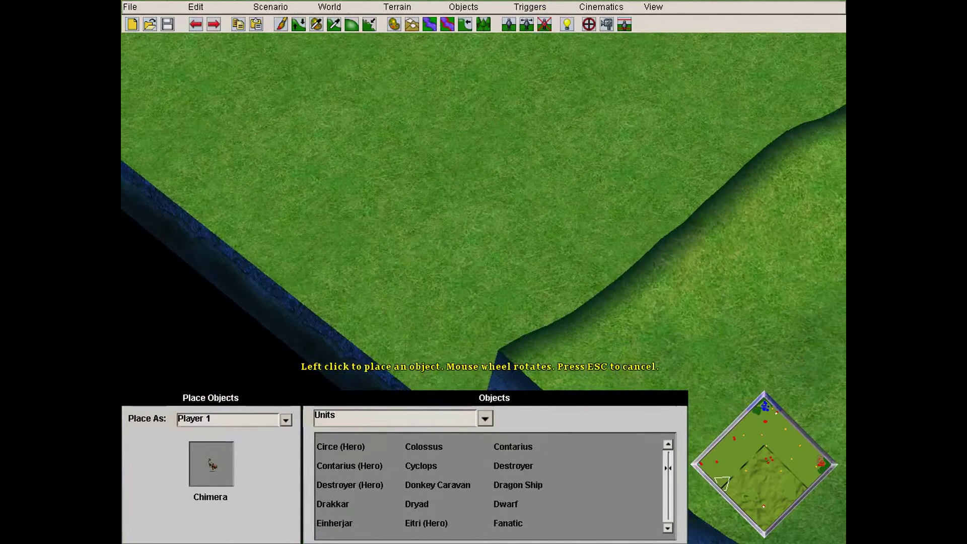
left_click(334, 522)
left_click(285, 419)
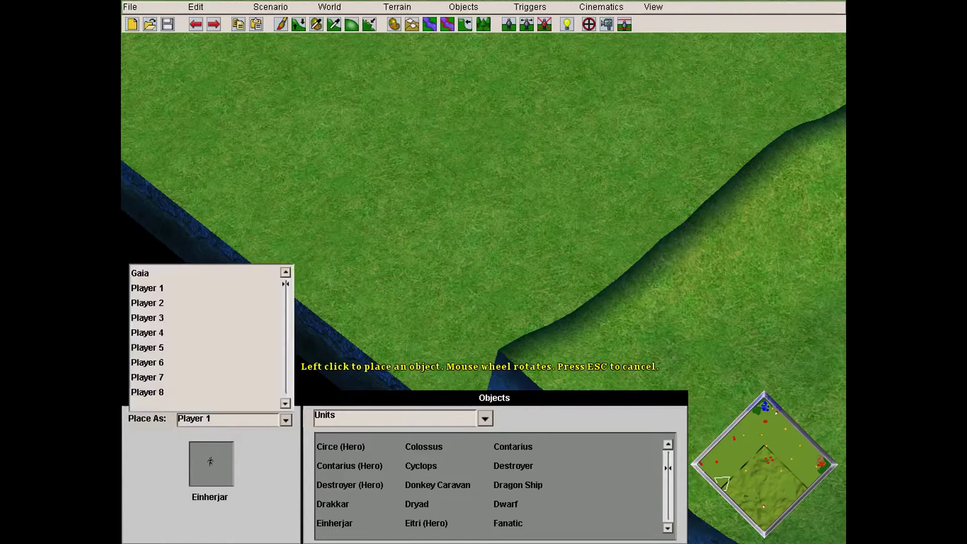
left_click(166, 333)
left_click(328, 237)
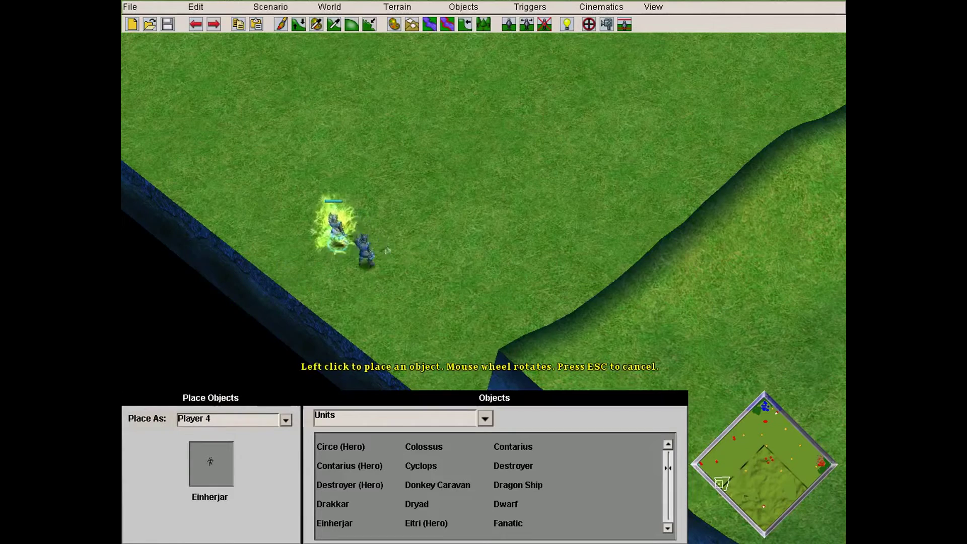
key("Escape")
Set the third Help trigger's condition to Visible to Player with the placed Einherjar as its source unit.
left_click(545, 7)
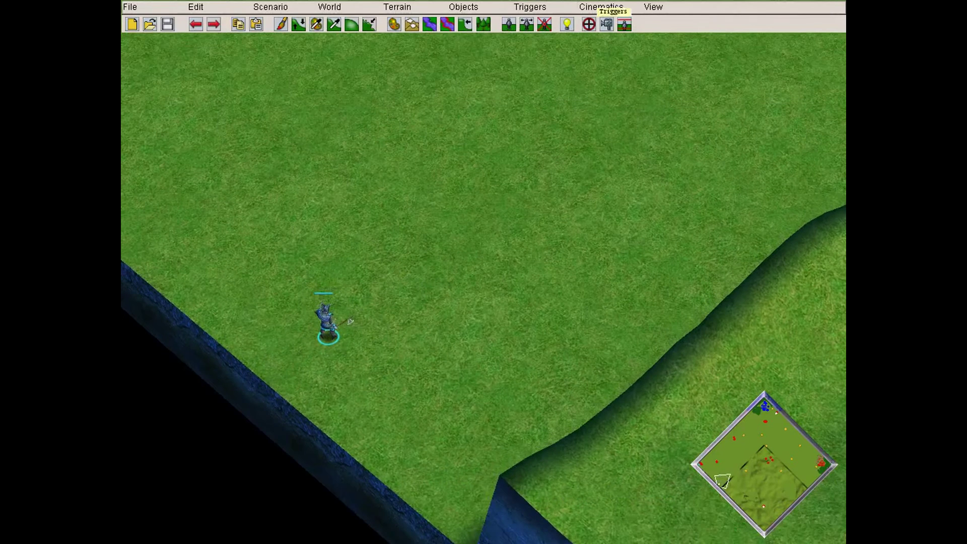
left_click(668, 421)
left_click(244, 492)
left_click(245, 510)
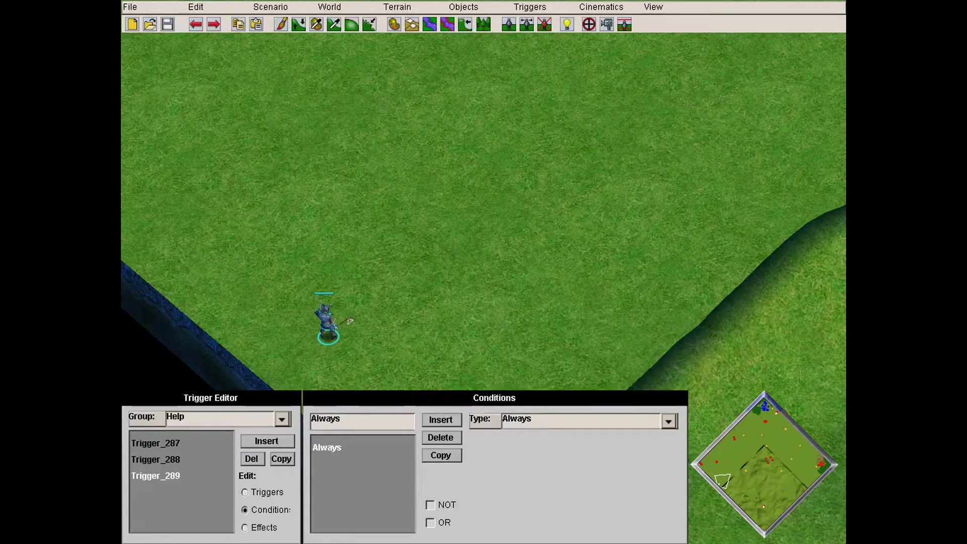
left_click(669, 421)
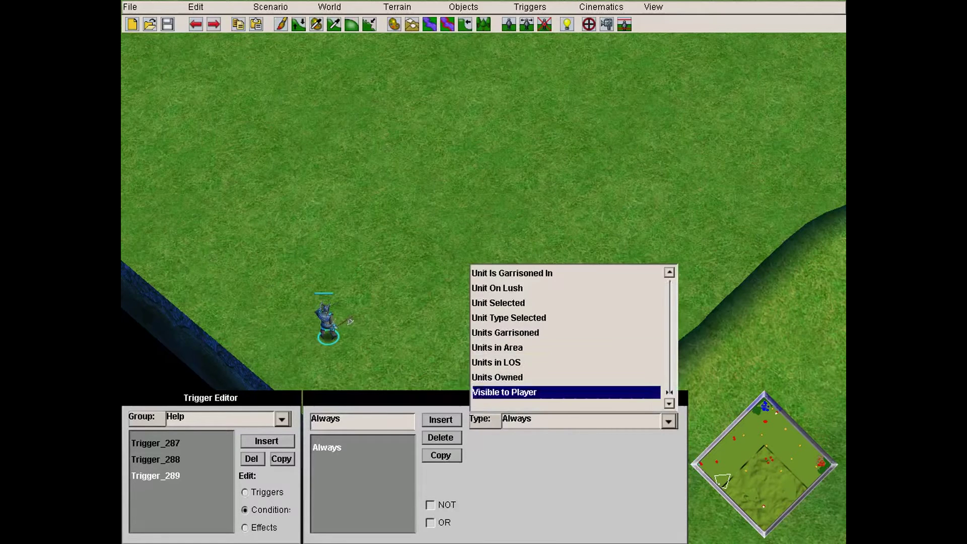
left_click(504, 392)
left_click(548, 439)
left_click(633, 439)
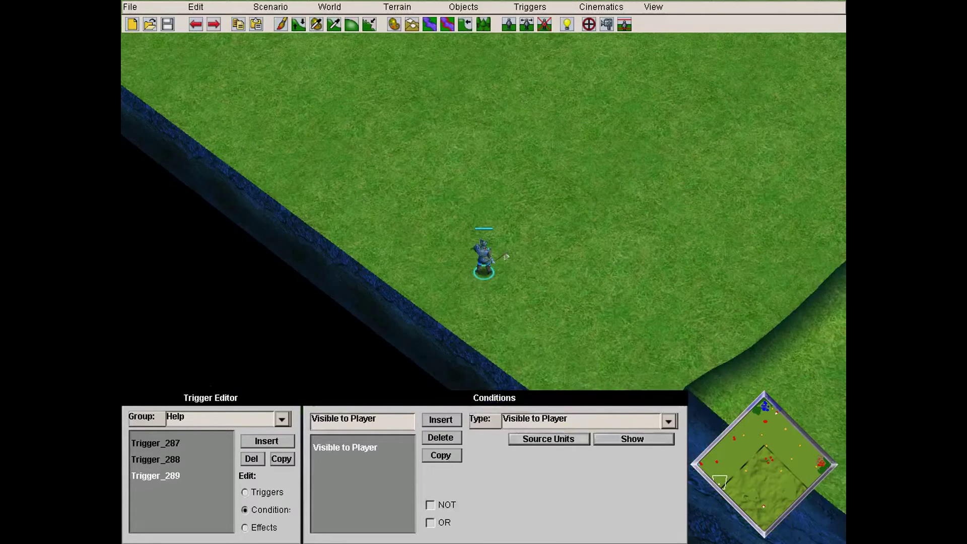
Change the third Help trigger's effect type to Convert.
left_click(245, 527)
left_click(668, 421)
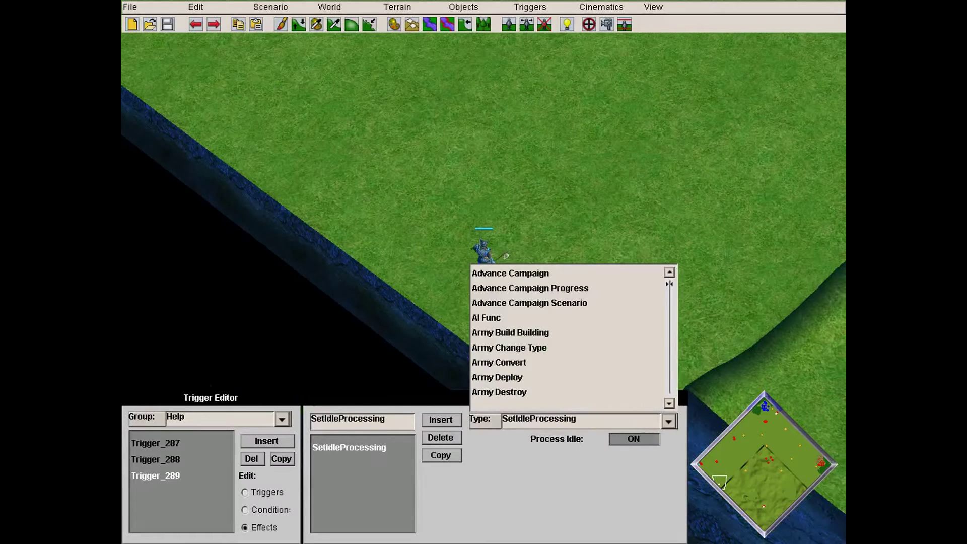
key("c")
scroll(564, 333, "down", 5)
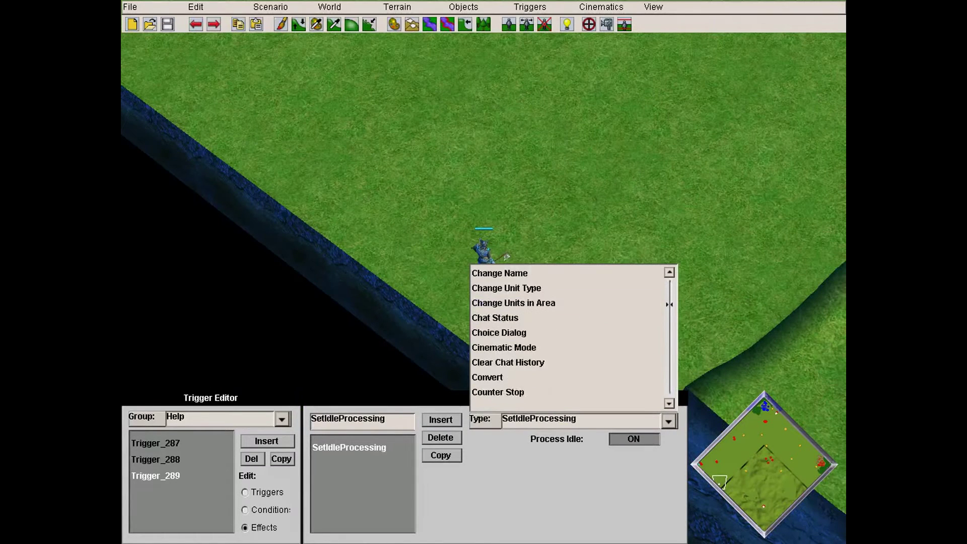
left_click(499, 348)
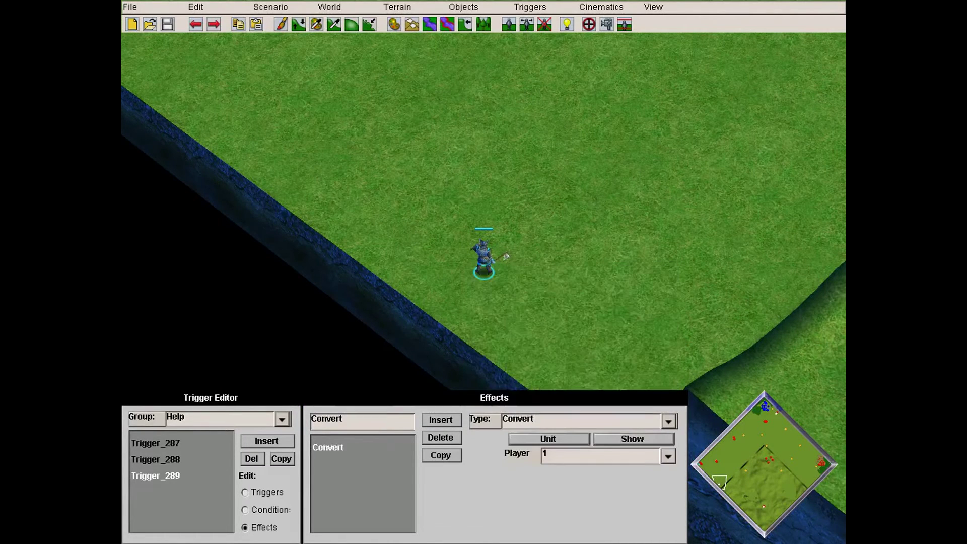
Add a second effect to the third Help trigger and set its type to Send Spoofed Chat.
left_click(441, 419)
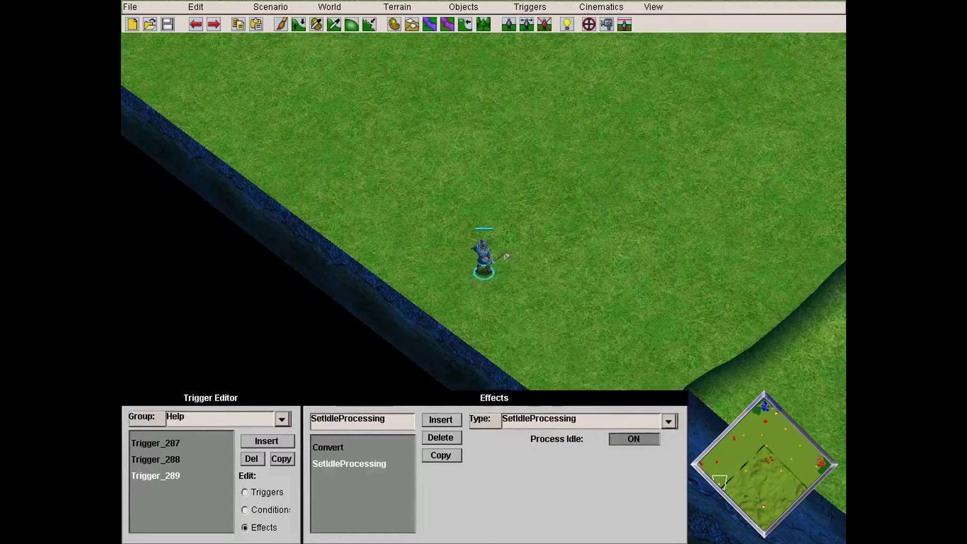
left_click(669, 421)
scroll(564, 332, "down", 15)
scroll(669, 382, "up", 6)
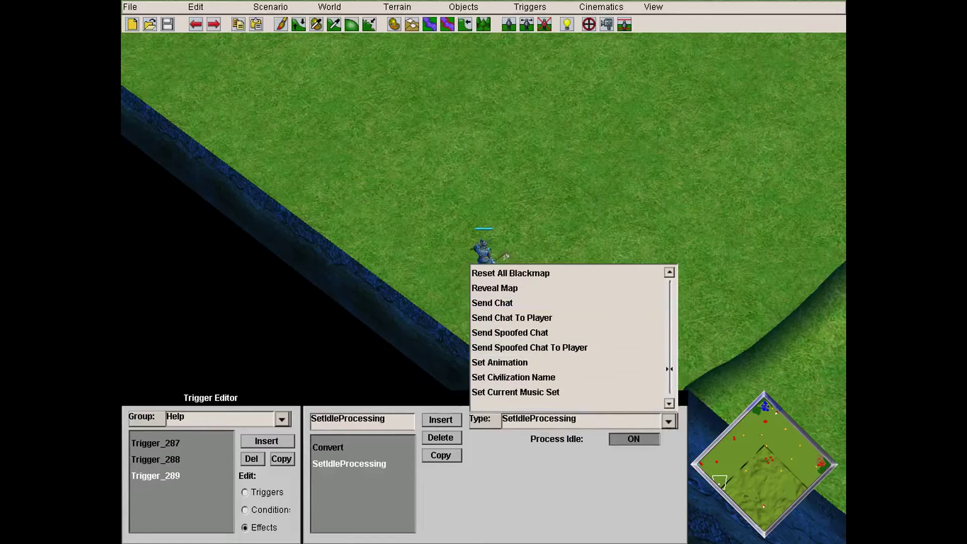
left_click(510, 333)
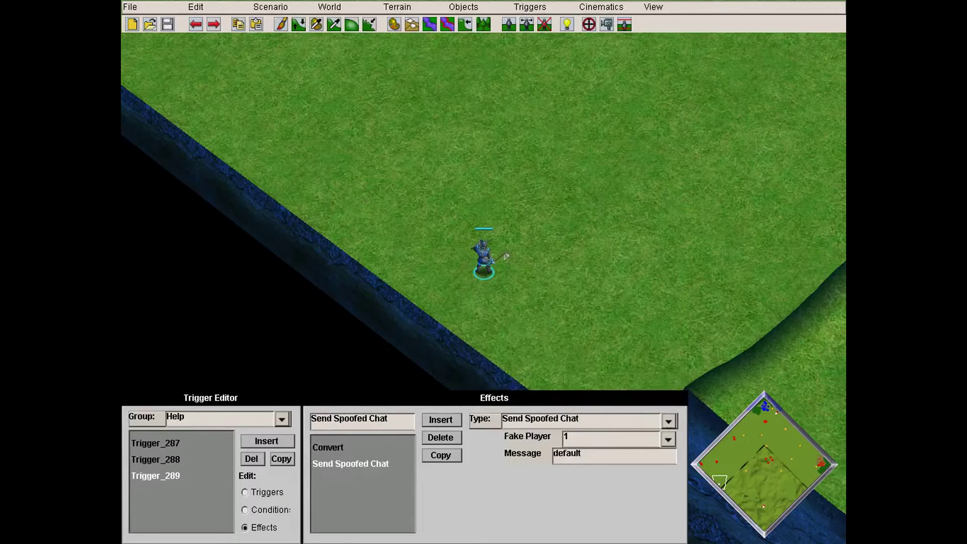
Set the spoofed chat message to "Hoplite: Hey Arkantos we found this lost myth unit.".
double_click(566, 454)
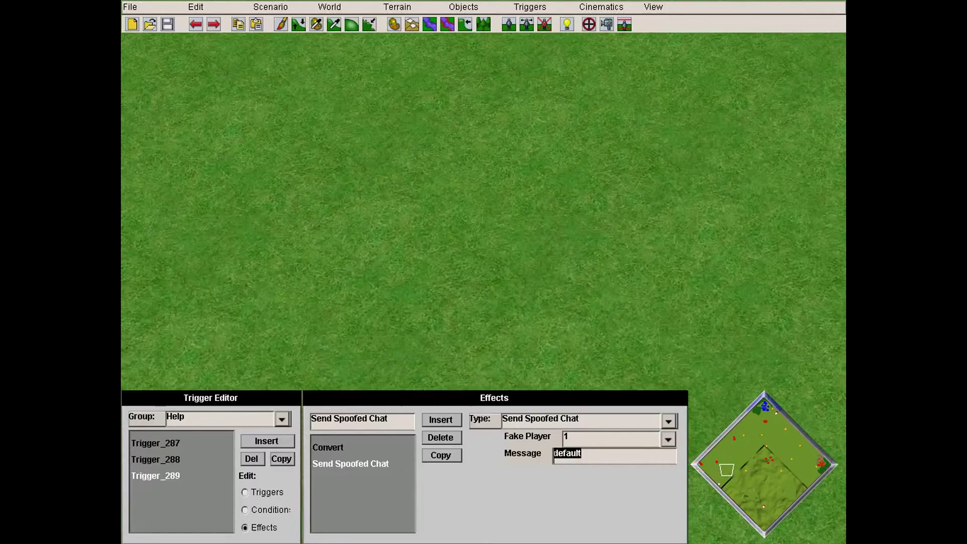
key("BackSpace")
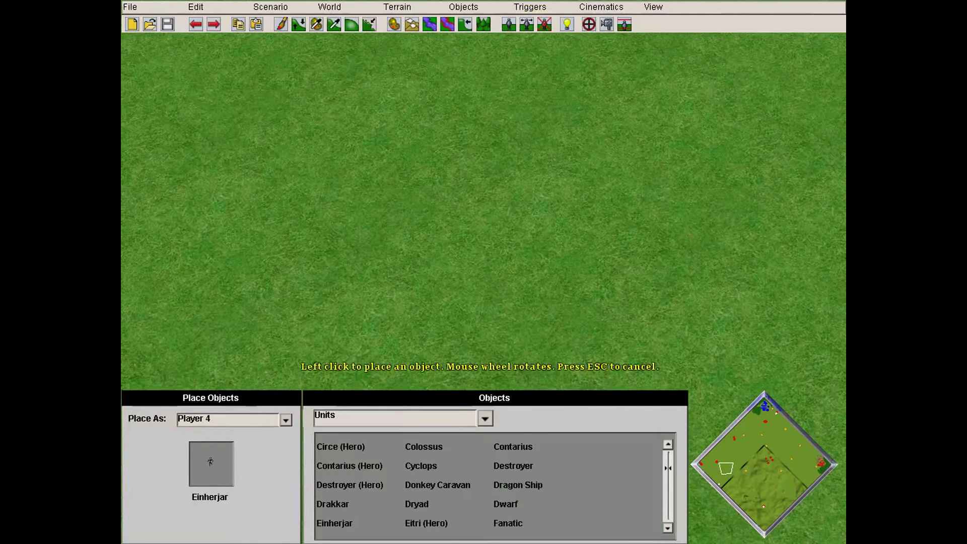
scroll(495, 484, "down", 1)
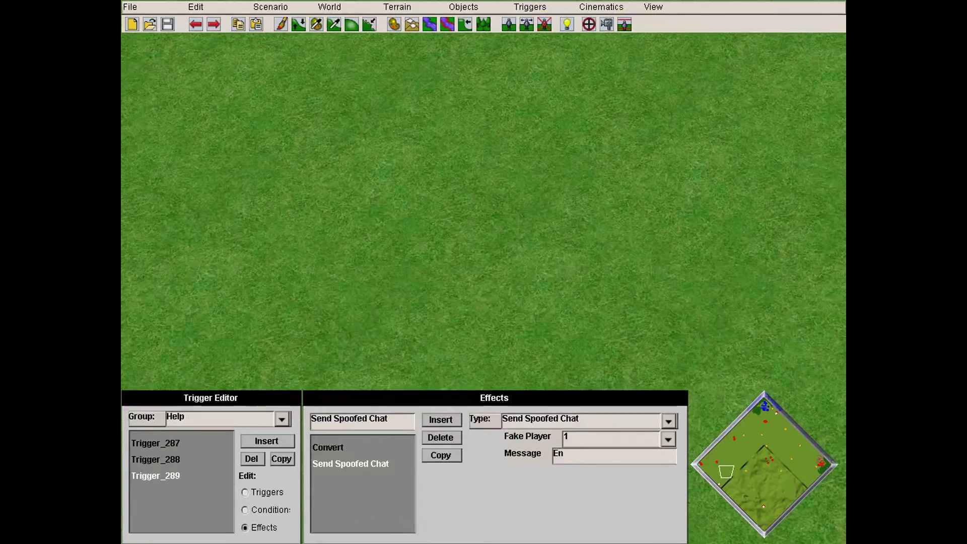
key("ctrl+a")
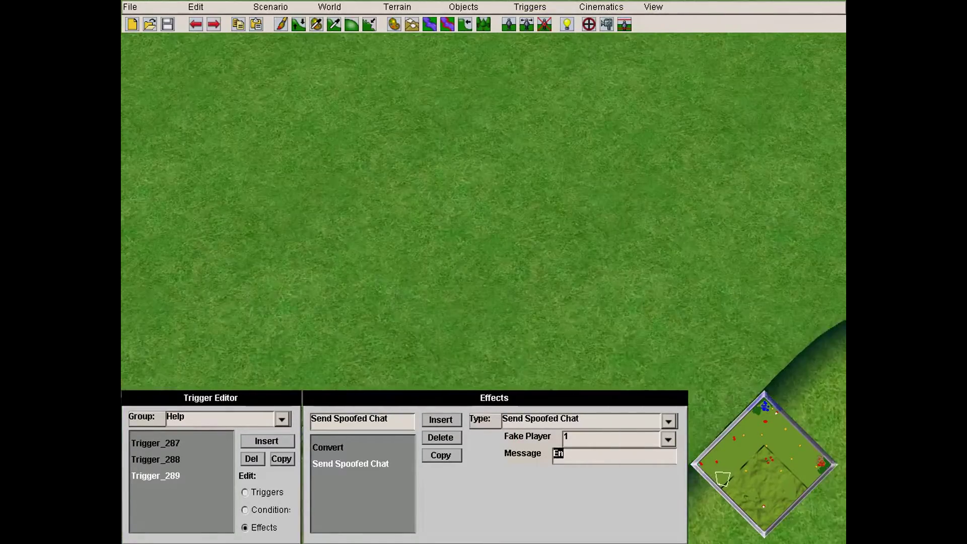
key("Down")
key("Down")
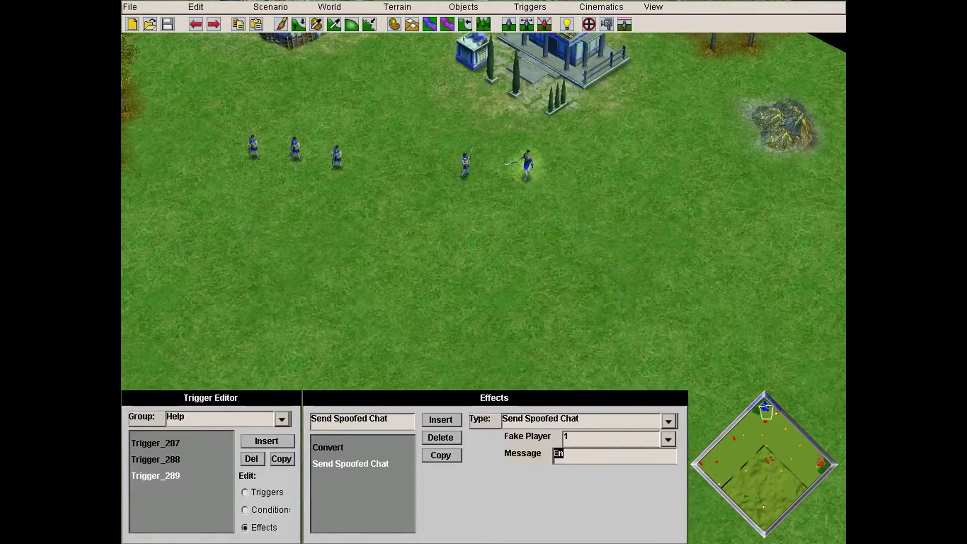
key("BackSpace")
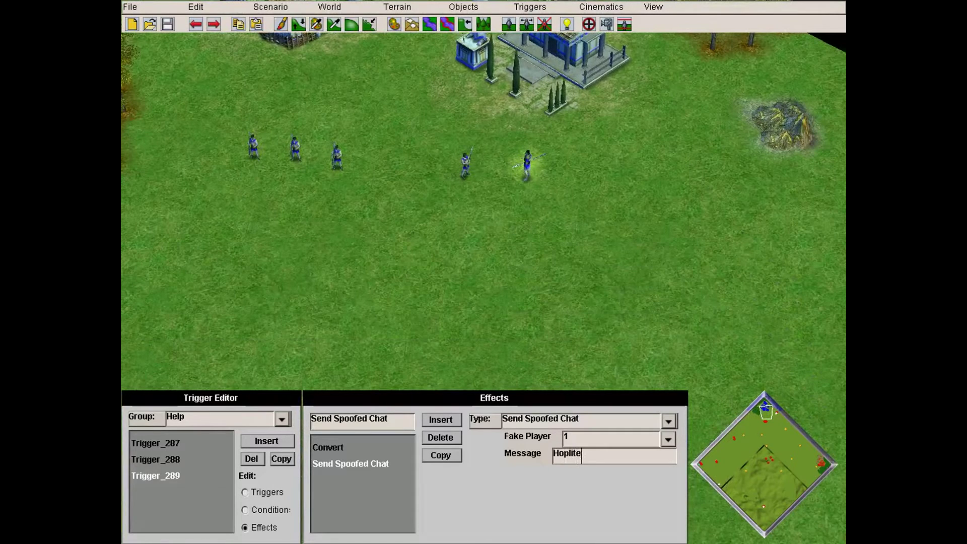
type("Hoplite: Hey a")
type("rkantos w")
type("e found th")
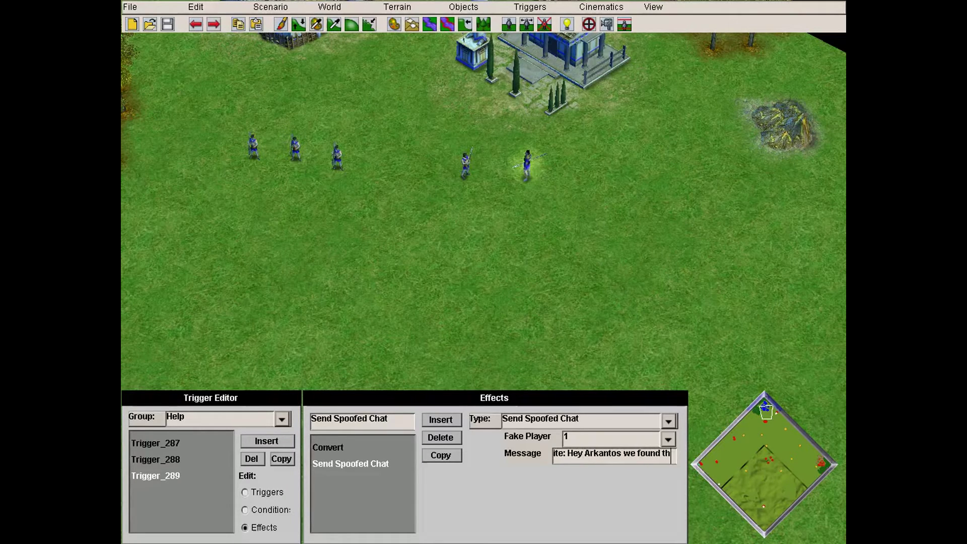
type("is losrt")
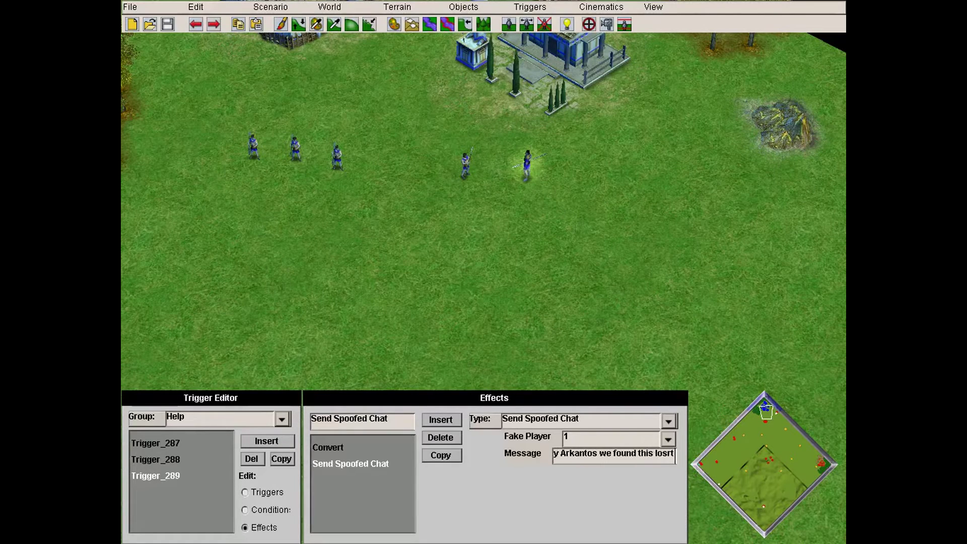
type("n")
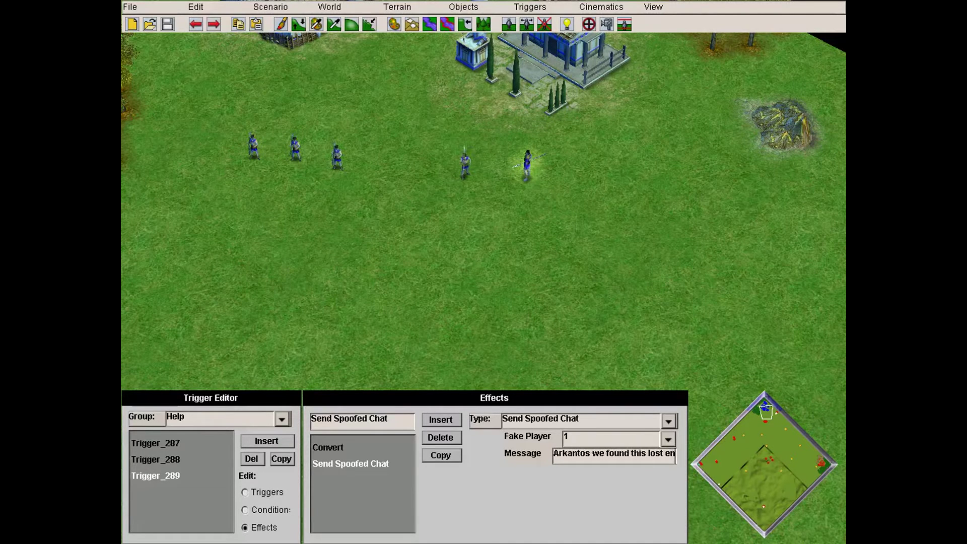
key("BackSpace")
type("myth unit.")
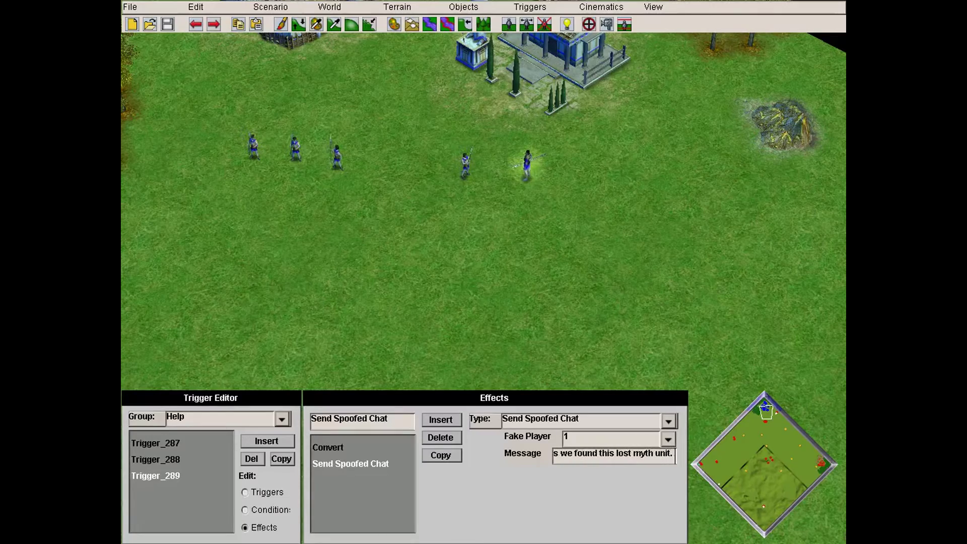
Check the units assigned to the third Help trigger's Convert effect and Visible to Player condition on the map.
key("Down")
key("Left")
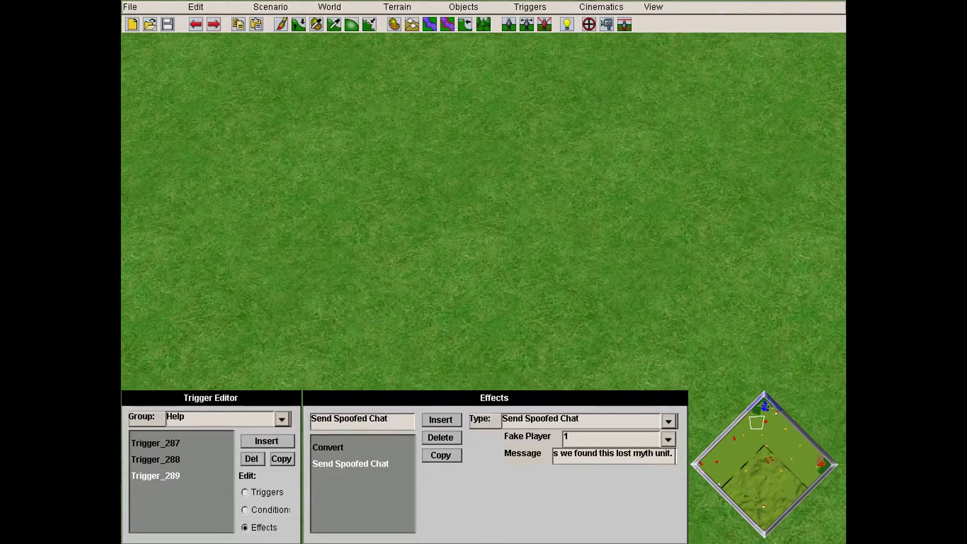
key("Down")
key("Left")
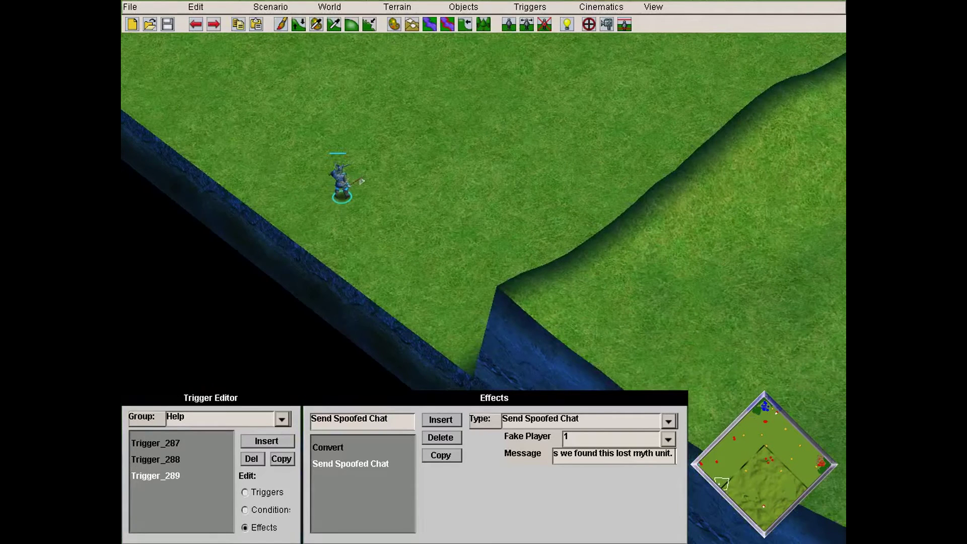
key("Left")
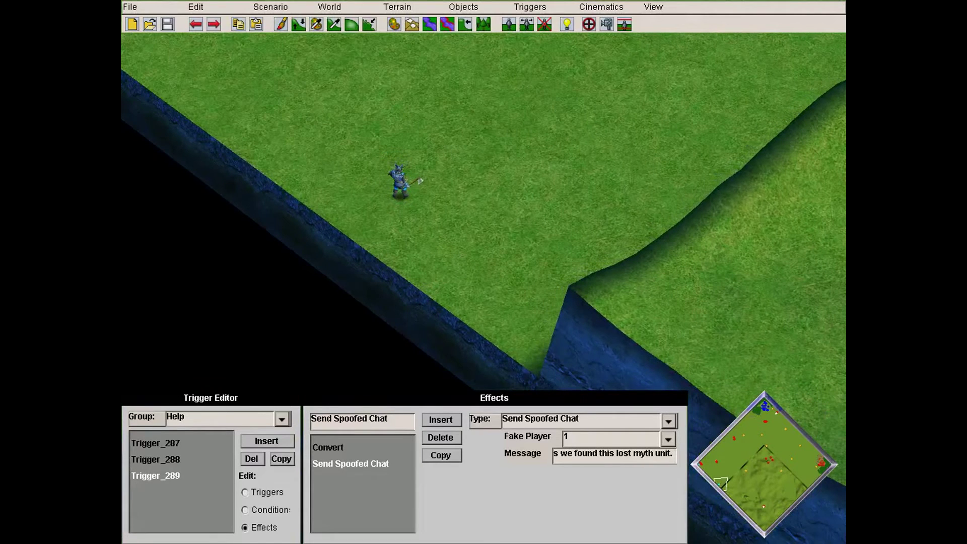
left_click(327, 447)
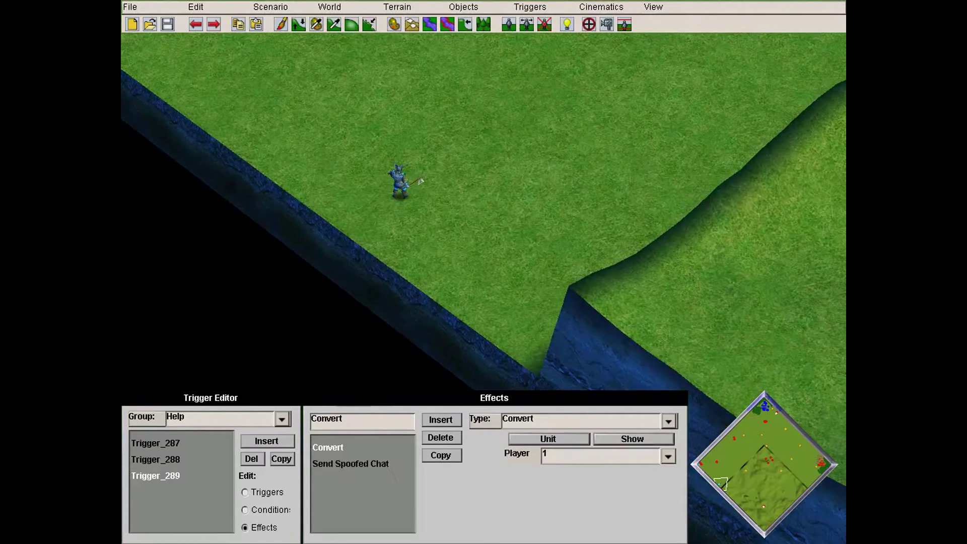
left_click(244, 509)
key("Up")
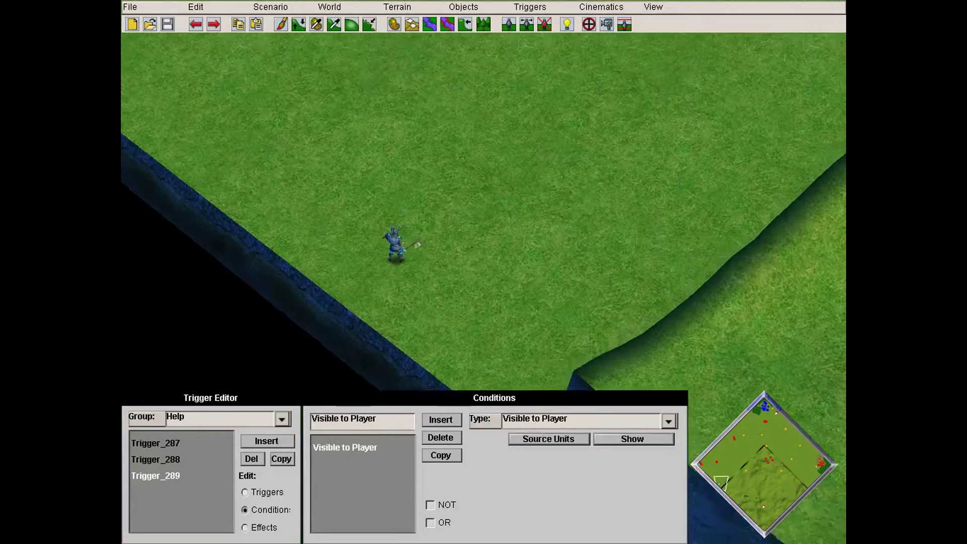
left_click(244, 527)
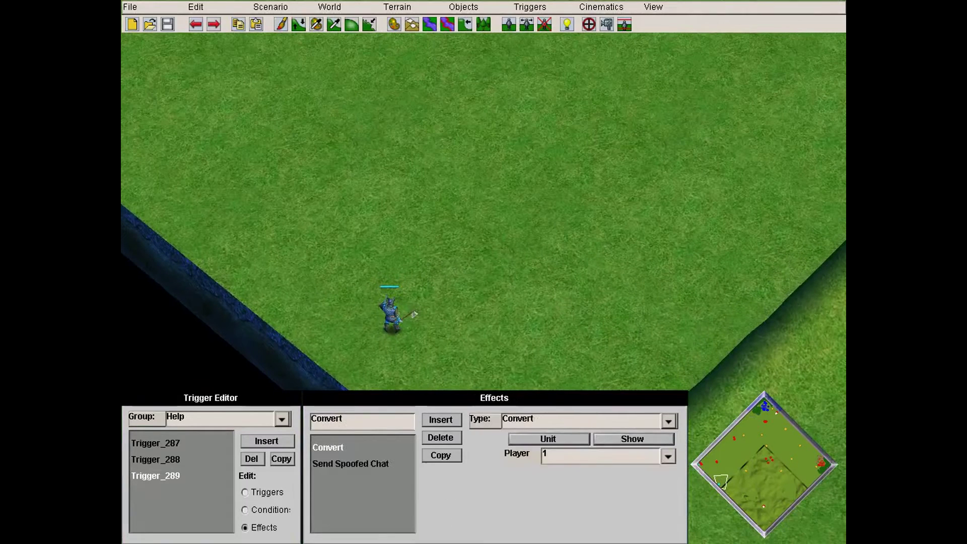
left_click(633, 438)
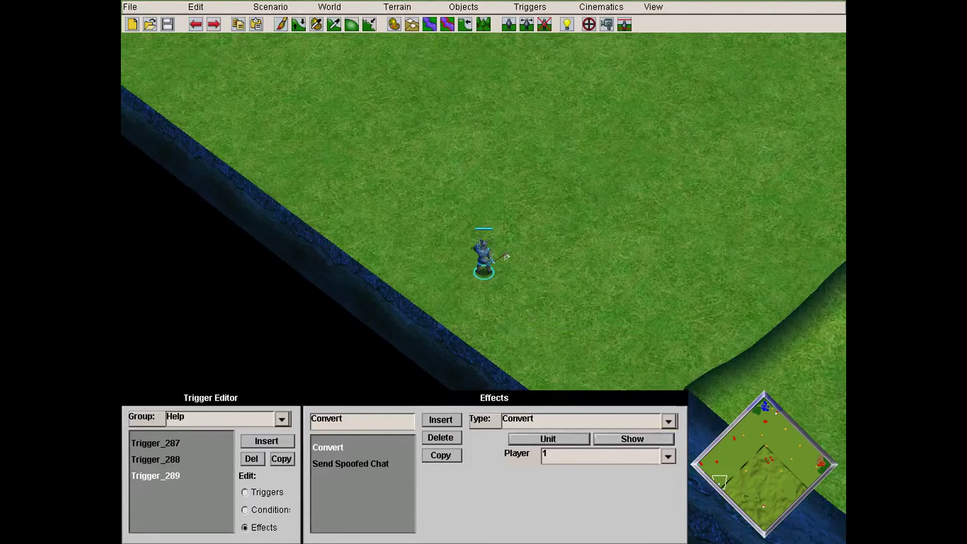
left_click(245, 510)
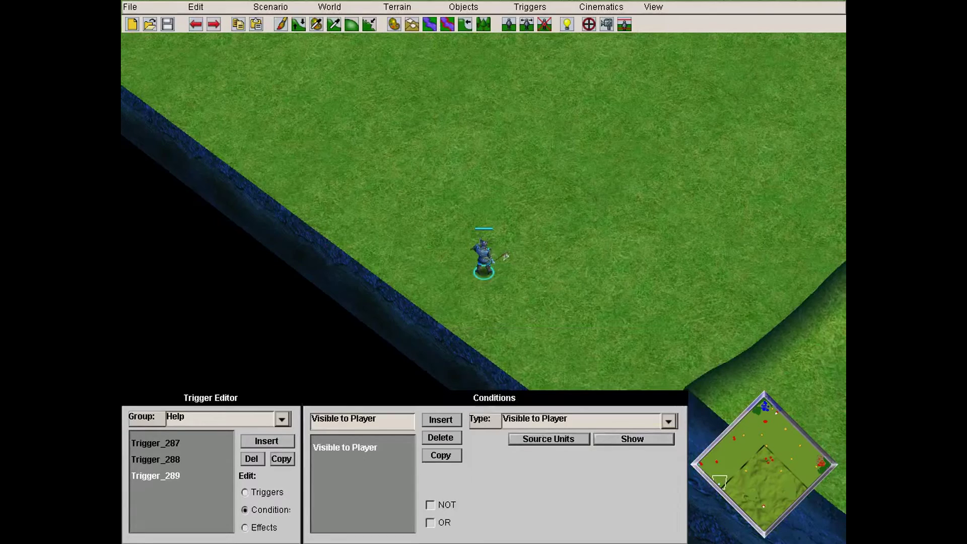
left_click(633, 439)
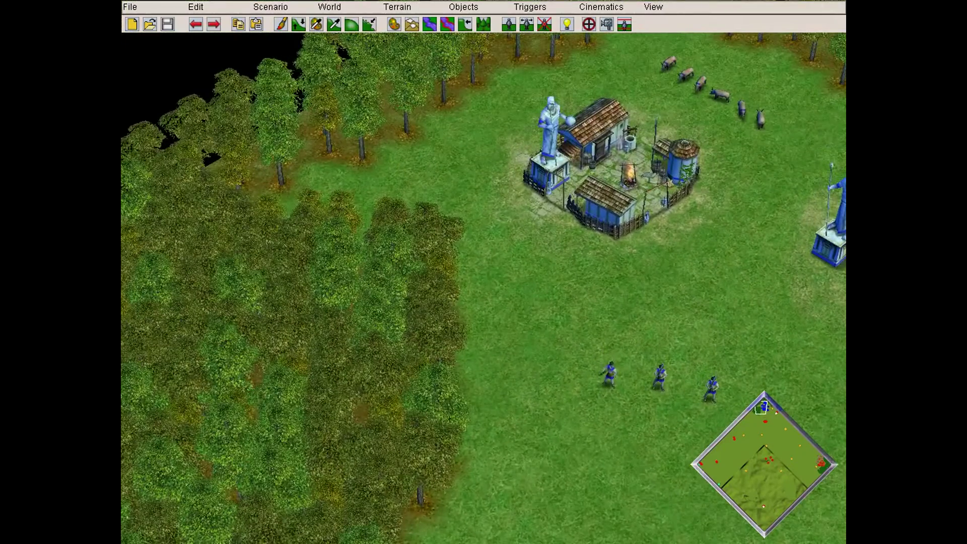
Place seven villagers for Player 1 from the Units category on the grass between the forest and the statue beside the settlement.
key("ctrl+p")
left_click(285, 419)
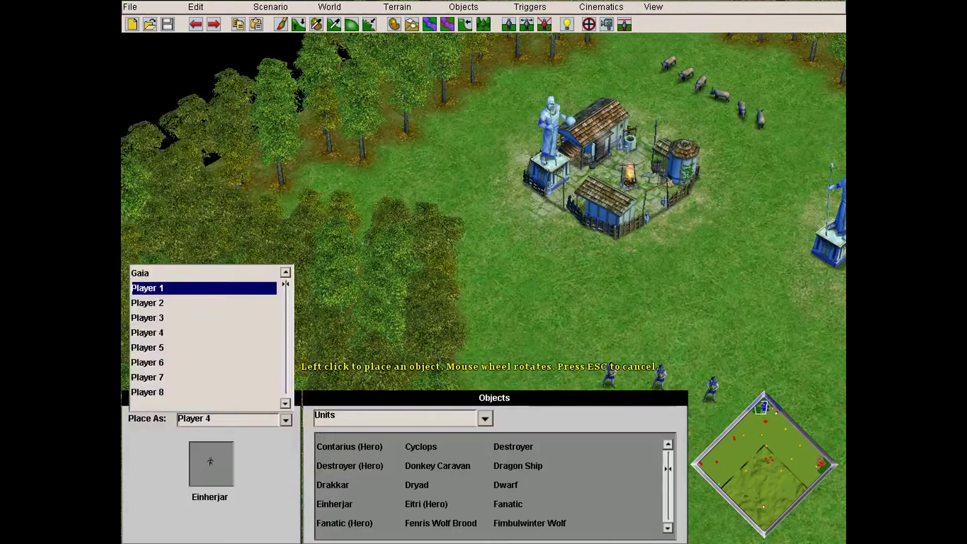
left_click(204, 288)
left_click_drag(668, 469, 668, 515)
left_click(434, 465)
left_click(459, 165)
left_click(481, 196)
left_click(440, 172)
left_click(473, 135)
left_click(484, 159)
left_click(498, 188)
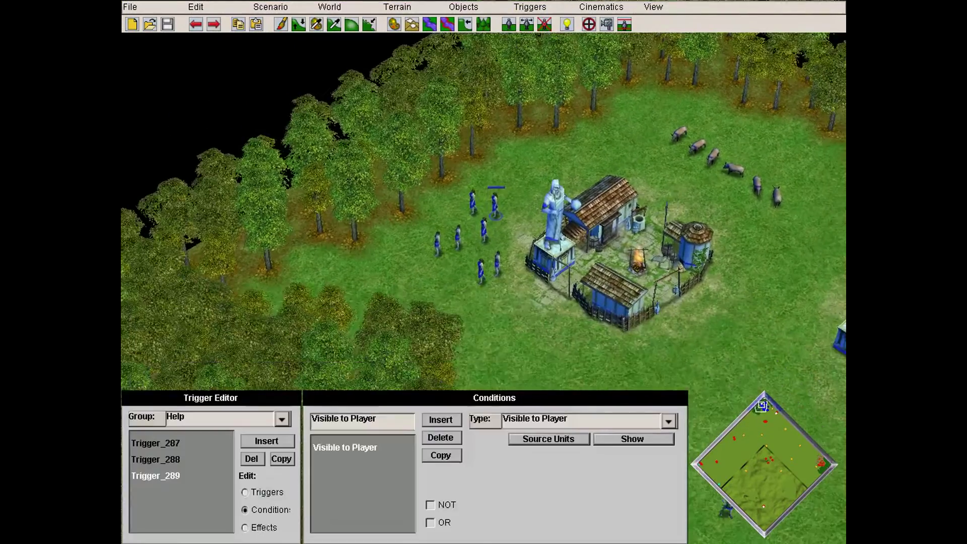
Add a fourth trigger to the Help group and look through its condition types down to Visible to Player.
left_click(267, 440)
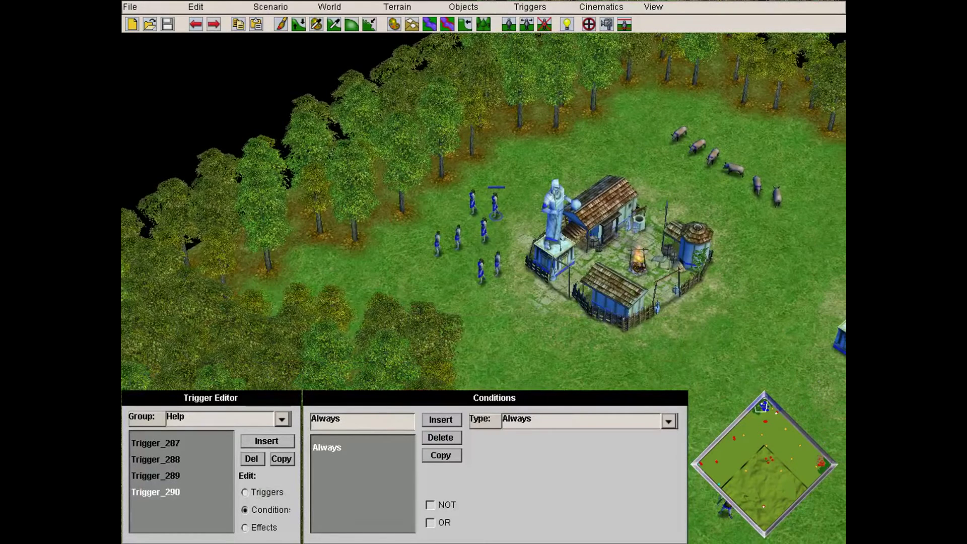
left_click(668, 421)
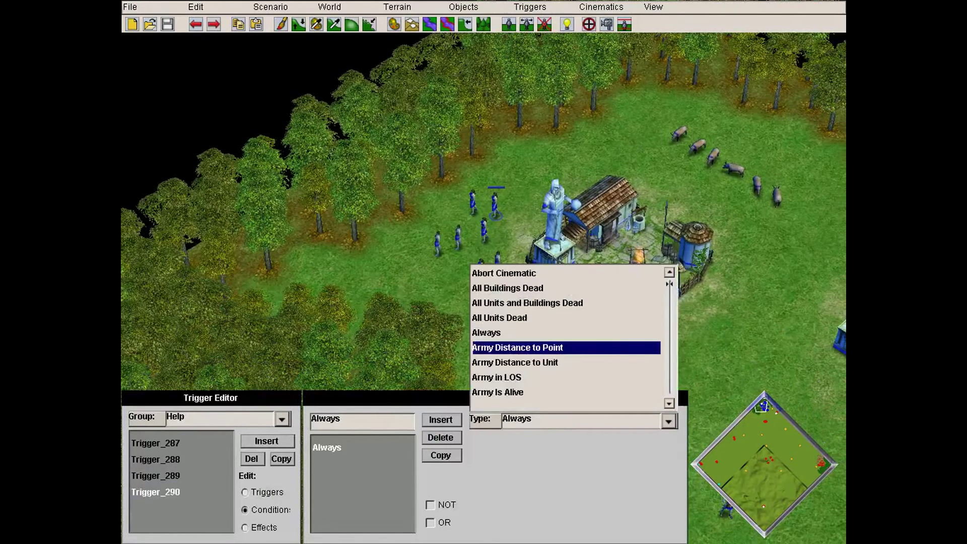
scroll(566, 348, "down", 10)
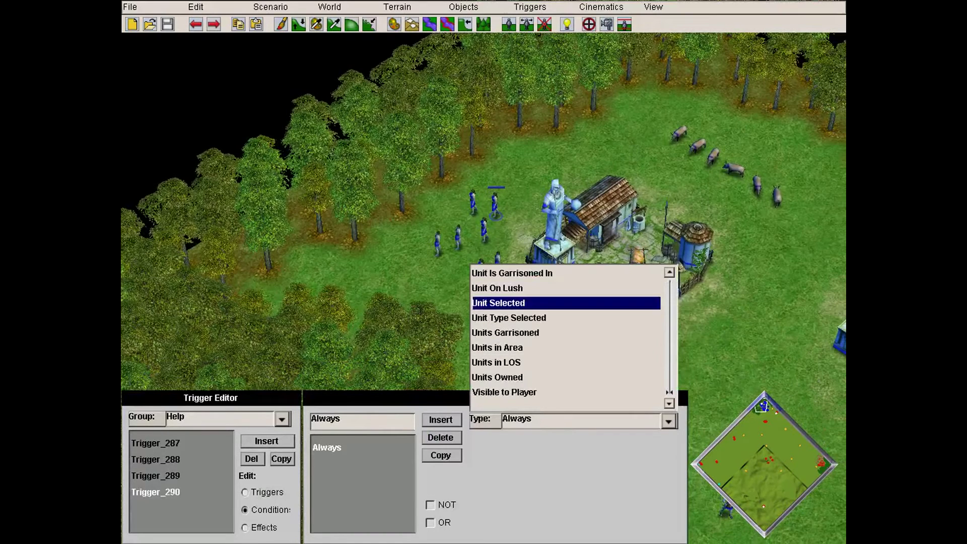
Set the fourth Help trigger's effect type to Unit Work and show its source and target units.
left_click(245, 527)
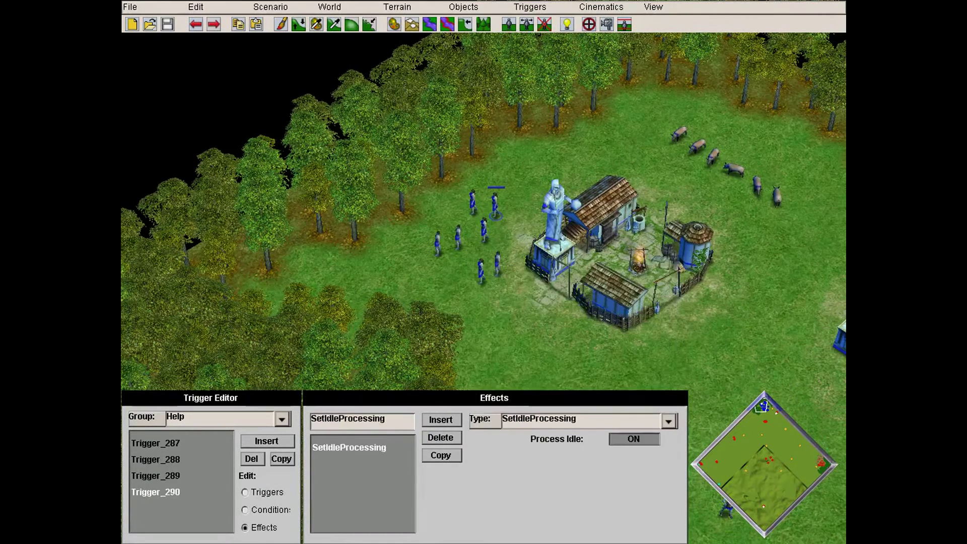
left_click(668, 421)
scroll(567, 347, "down", 10)
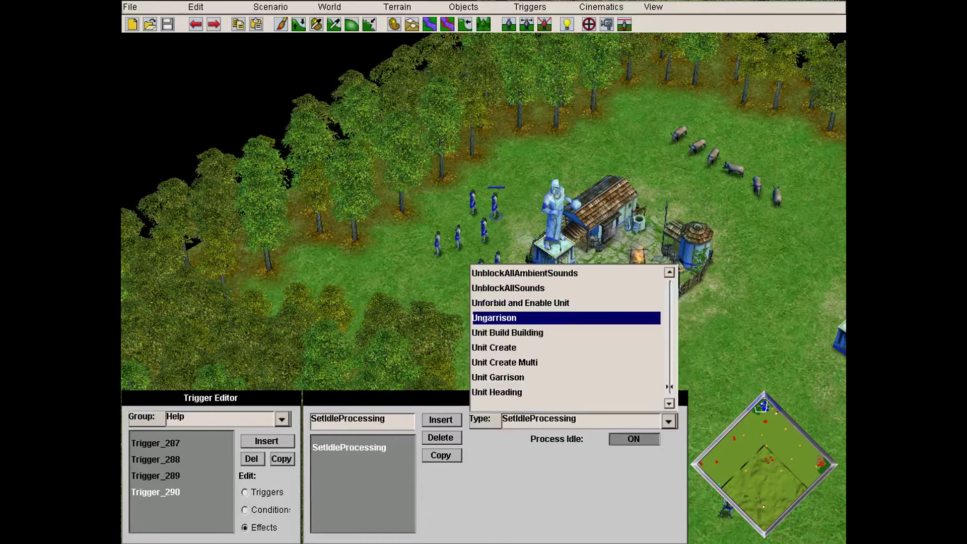
scroll(529, 392, "down", 2)
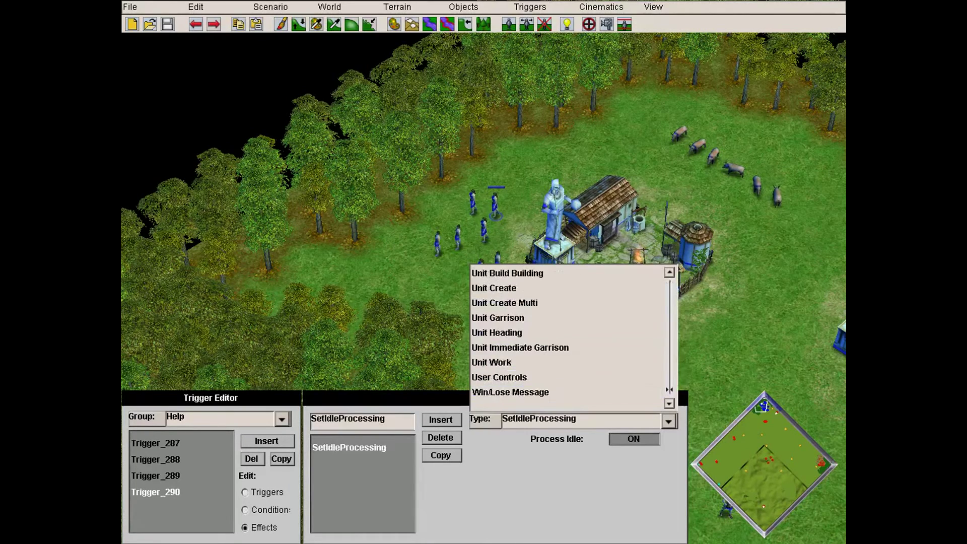
left_click(509, 362)
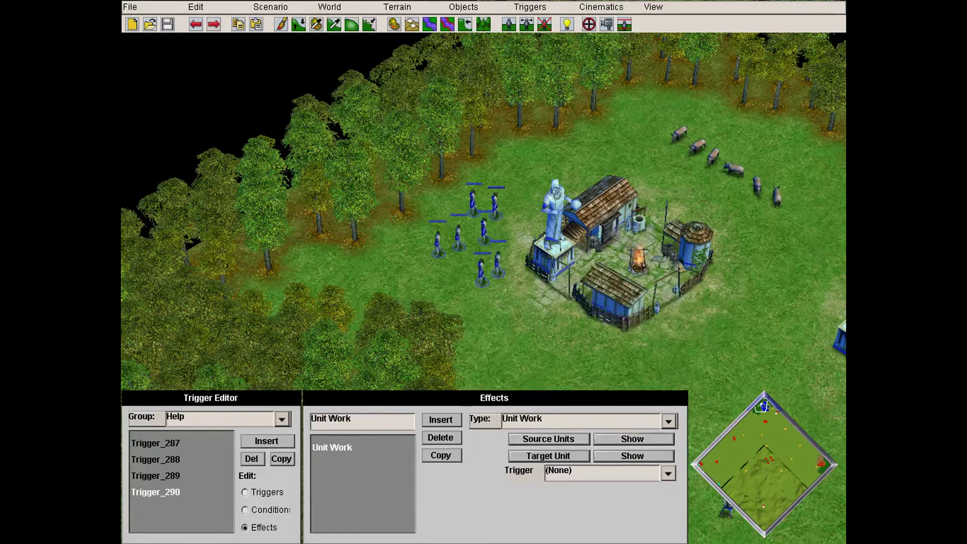
left_click(633, 439)
left_click(632, 456)
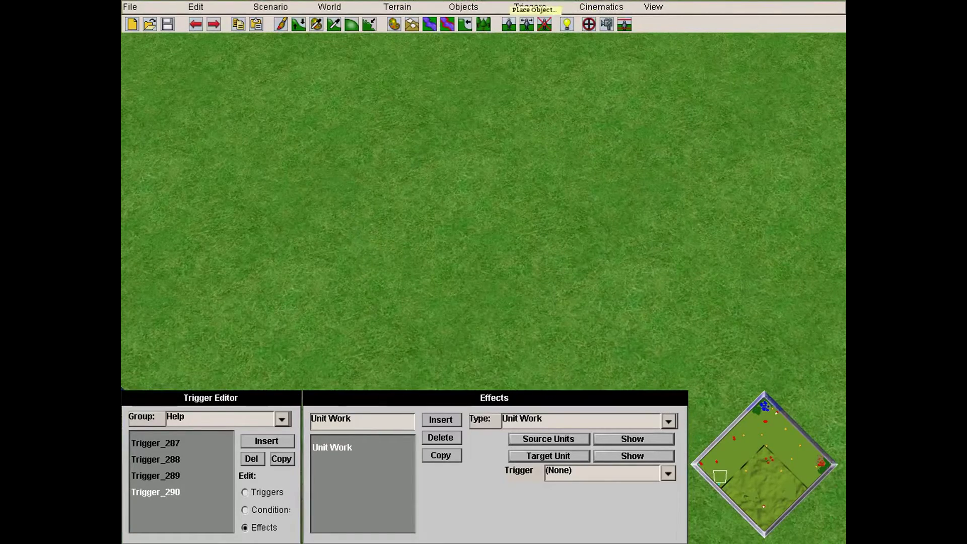
Place a group of Spearmen for Player 1 on the open grass just north of the Einherjar near the map's southwest edge.
left_click(509, 23)
scroll(494, 484, "up", 8)
left_click(419, 446)
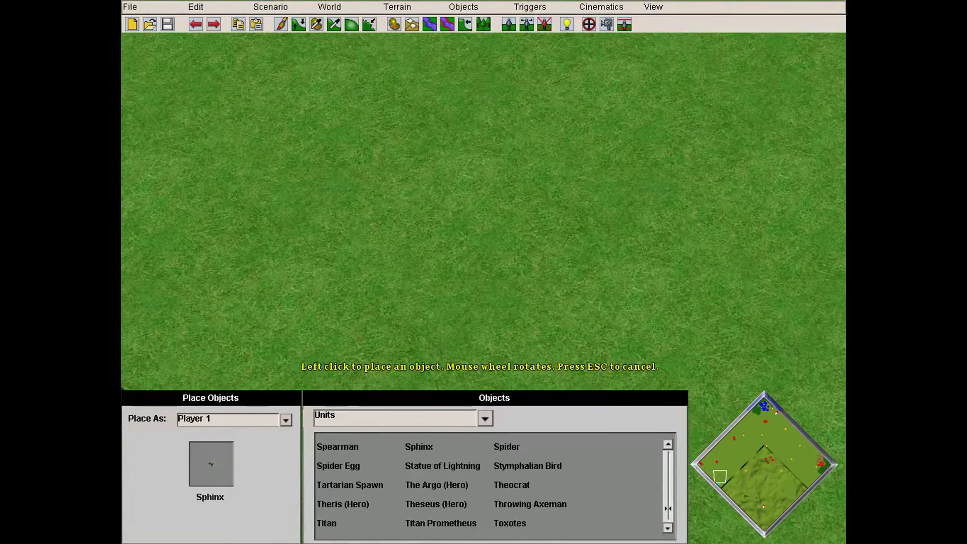
left_click(338, 466)
left_click(338, 446)
left_click(420, 181)
left_click(471, 174)
left_click(500, 182)
left_click(504, 222)
left_click(433, 236)
left_click(431, 199)
left_click(475, 203)
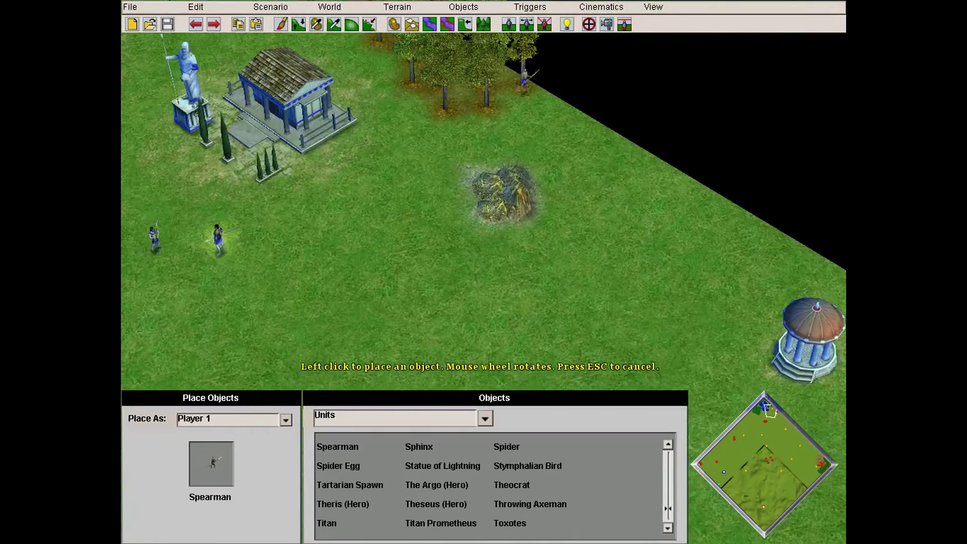
Place a group of Hersir (Hero) units for Player 1 on the grass just north of the three warriors near the map's southern corner.
left_click(419, 446)
scroll(419, 446, "down", 1)
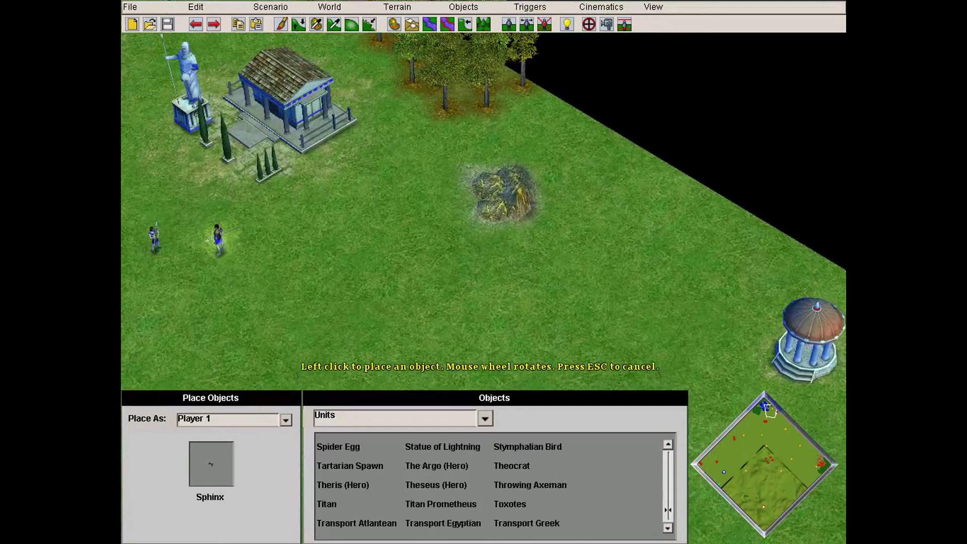
scroll(419, 446, "down", 5)
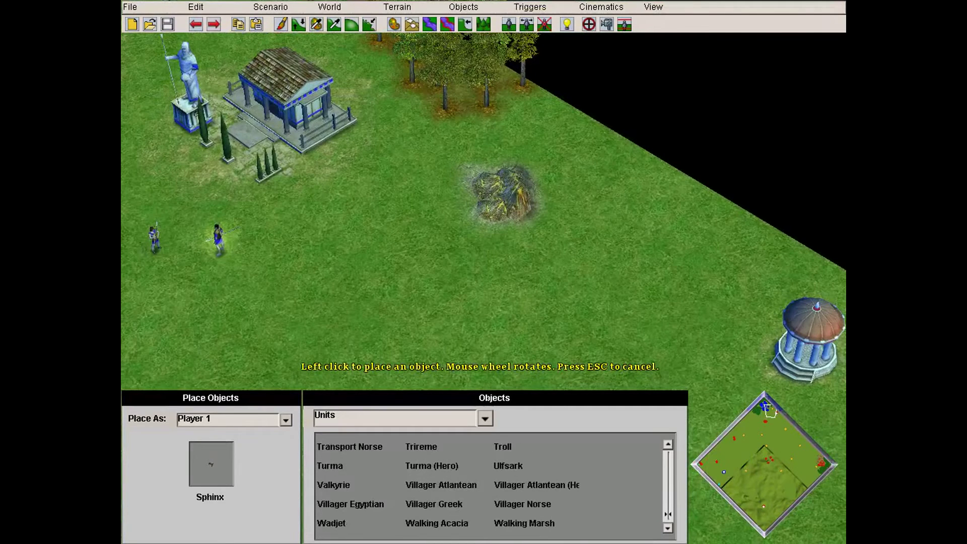
scroll(419, 446, "up", 15)
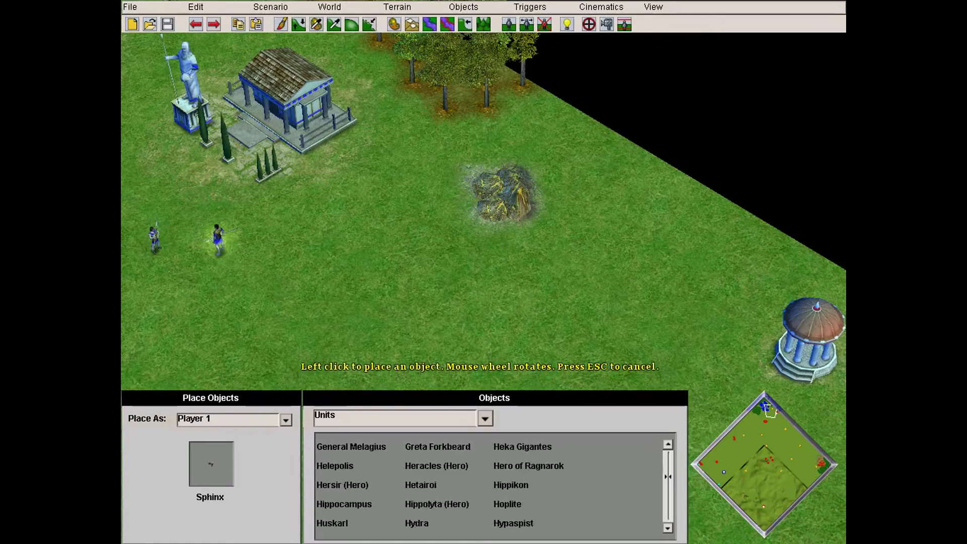
left_click(343, 484)
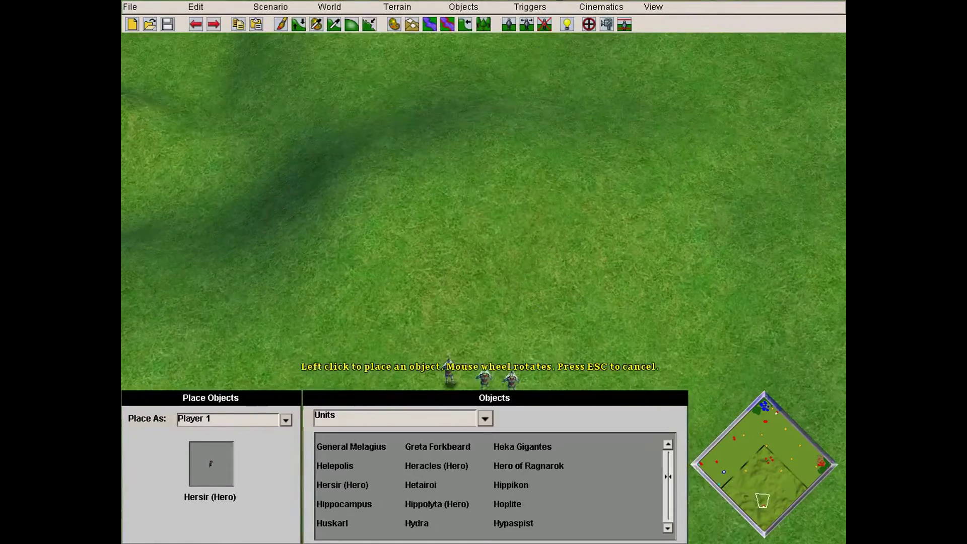
left_click(536, 115)
left_click(618, 119)
left_click(638, 126)
left_click(572, 143)
left_click(570, 122)
left_click(599, 108)
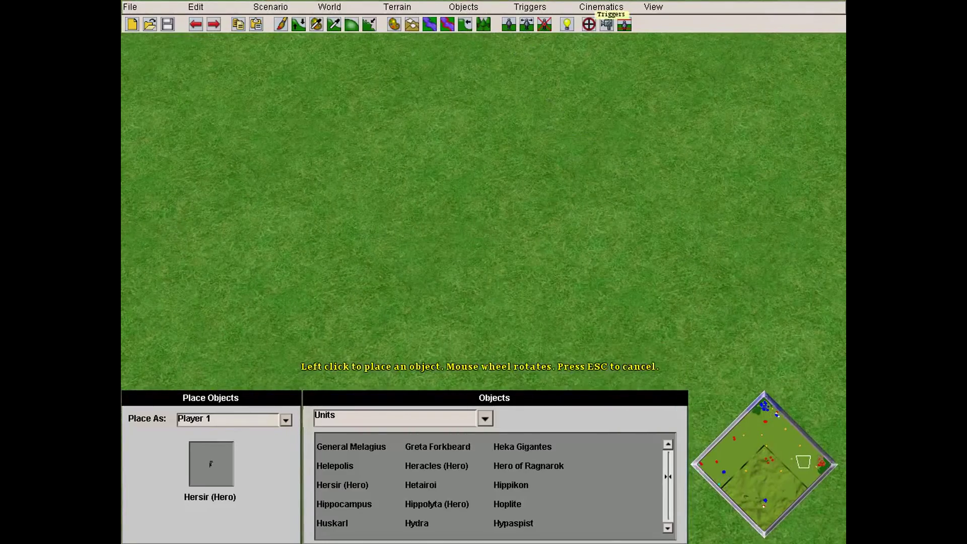
Set the Timer condition of the first trigger in the Help group to 50 seconds.
left_click(607, 24)
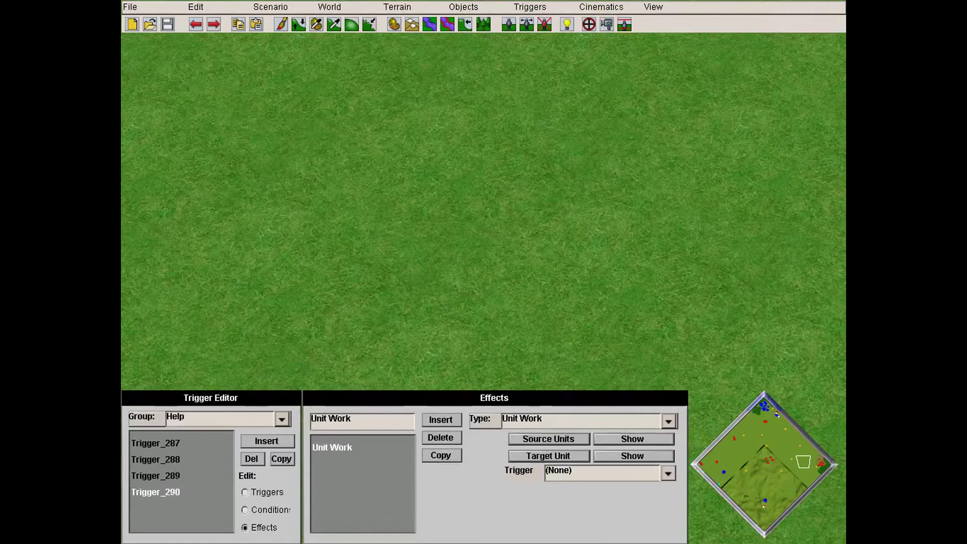
left_click(281, 419)
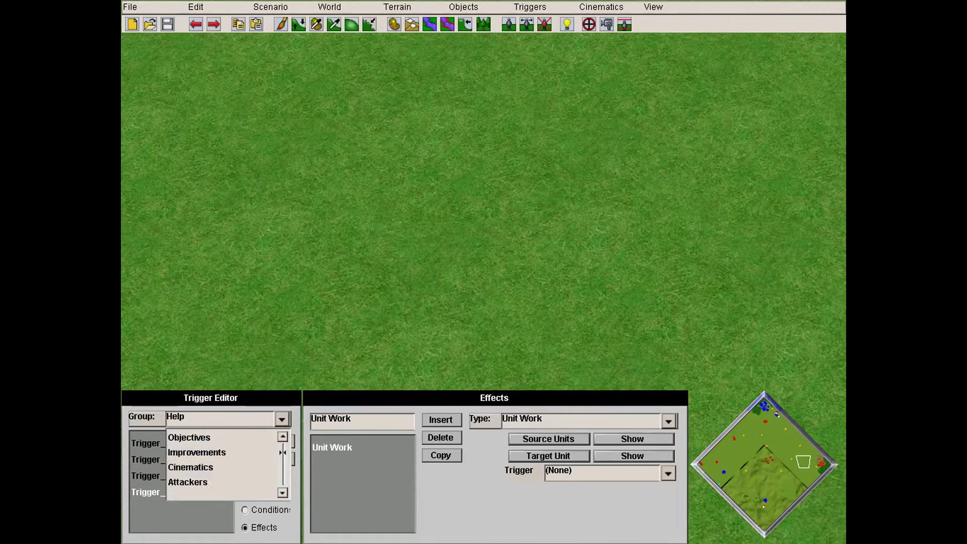
left_click(220, 467)
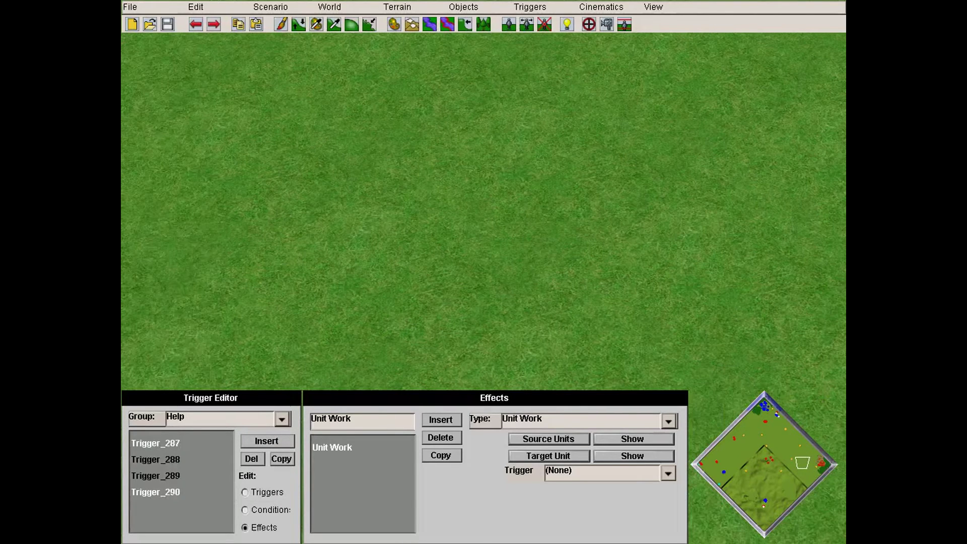
left_click(155, 443)
left_click(245, 509)
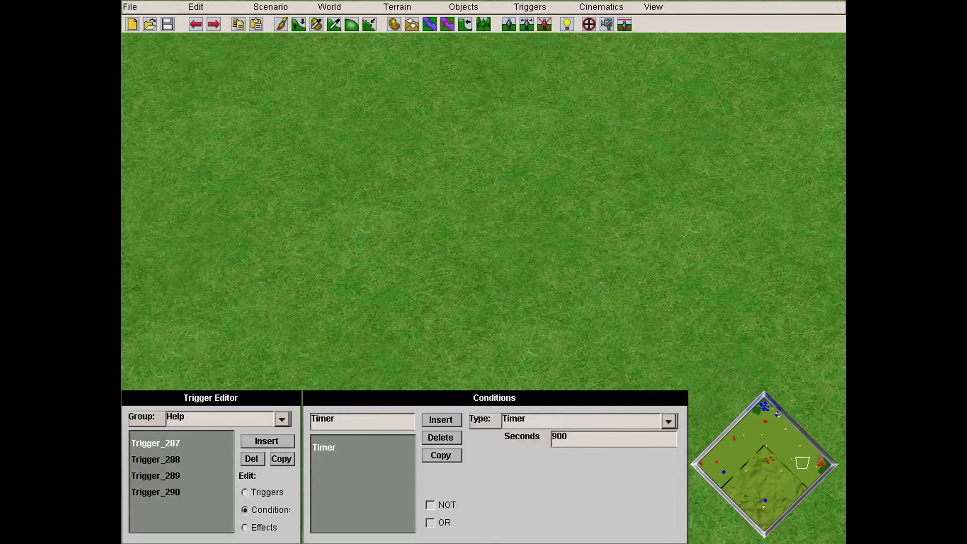
left_click_drag(567, 439, 552, 443)
type("50")
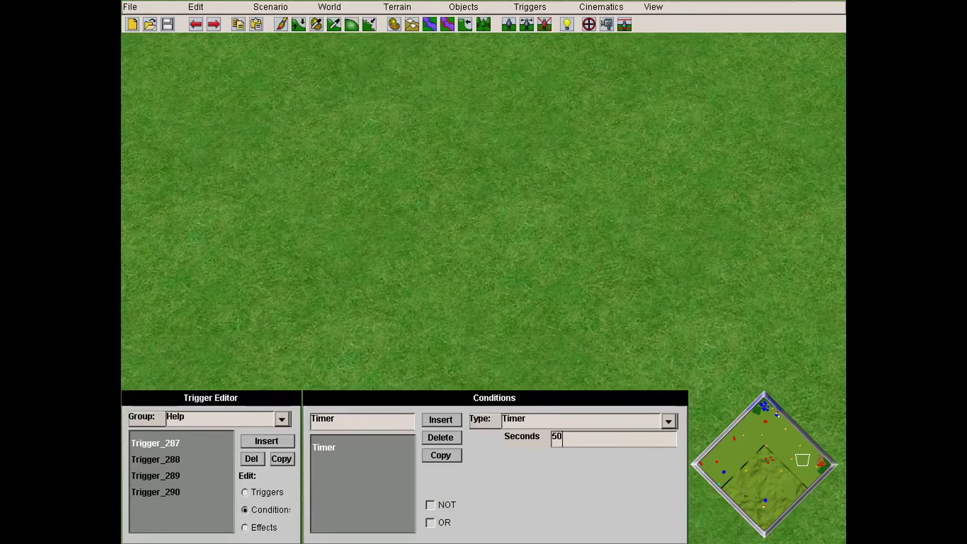
Start a playtest of the scenario and select one of the Hersir beside the Shingles of Steel relic.
left_click(270, 7)
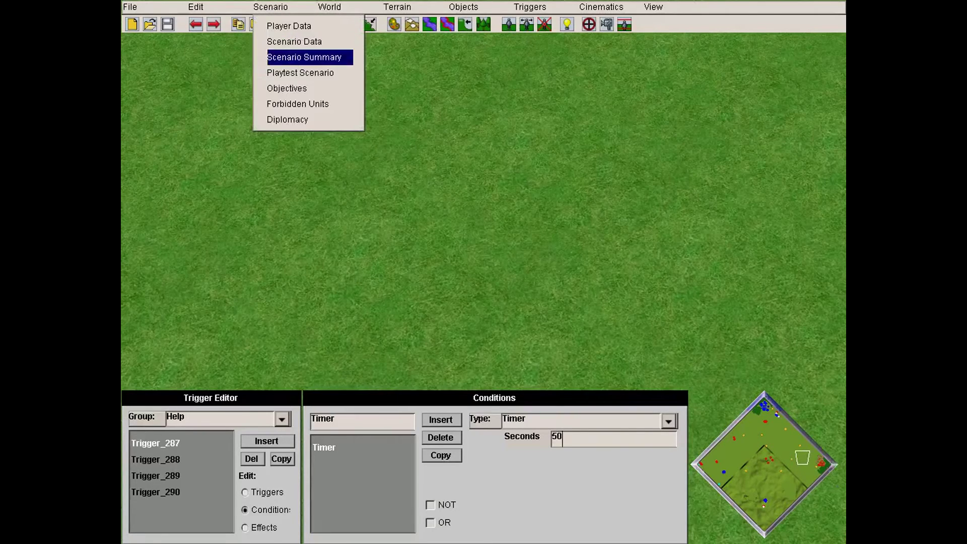
left_click(300, 73)
left_click(520, 247)
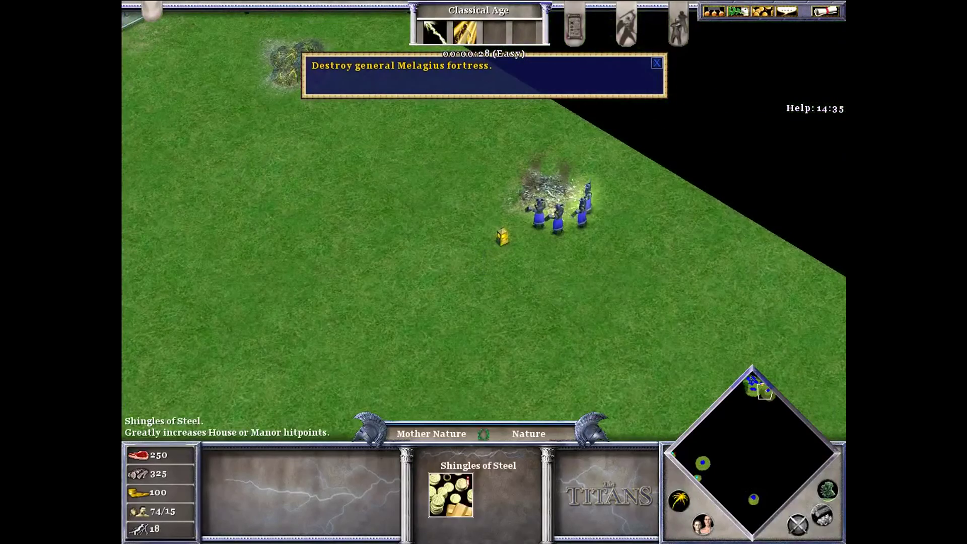
left_click(538, 214)
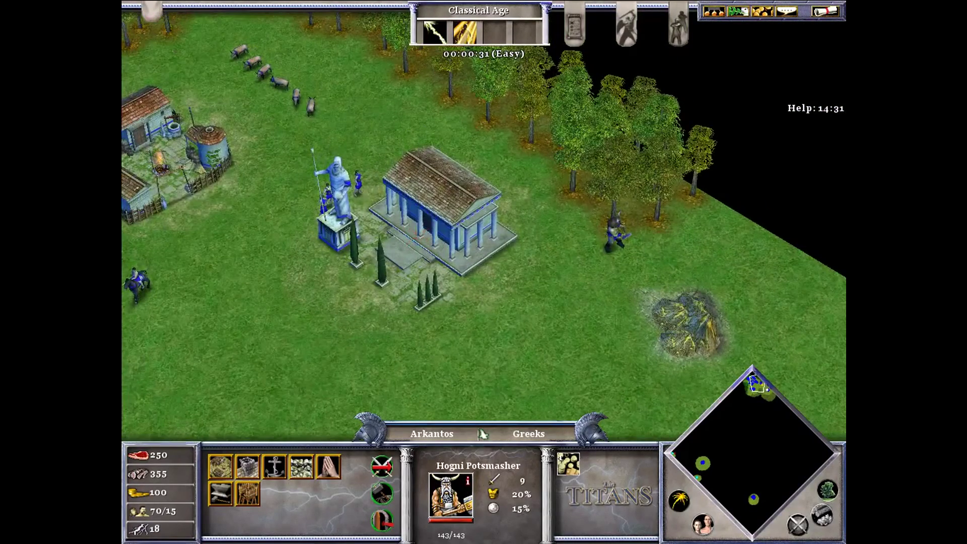
Select the Hersir group near the map's southern corner and inspect the Ankh of Ra relic beside it.
left_click(759, 492)
left_click(754, 498)
left_click_drag(639, 144, 123, 438)
key("Down")
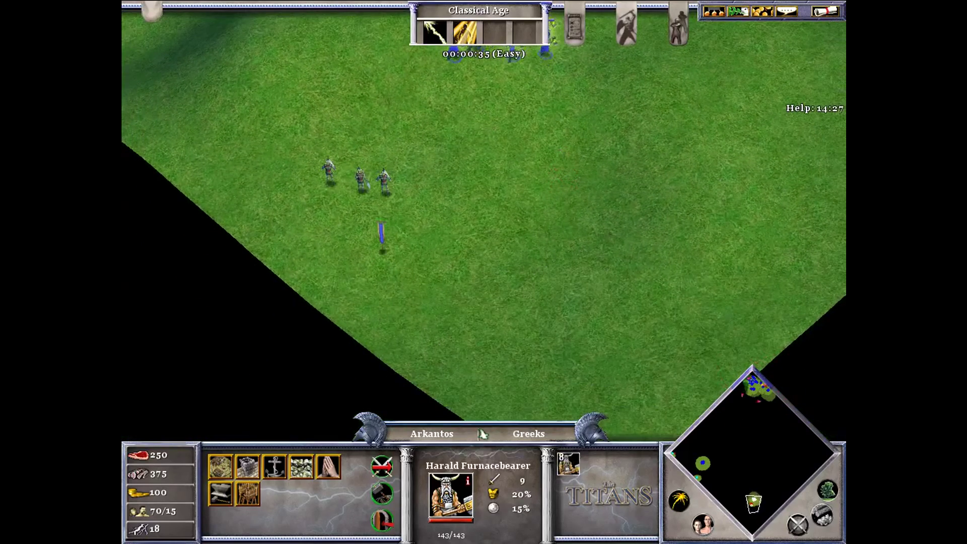
key("Up")
left_click(340, 221)
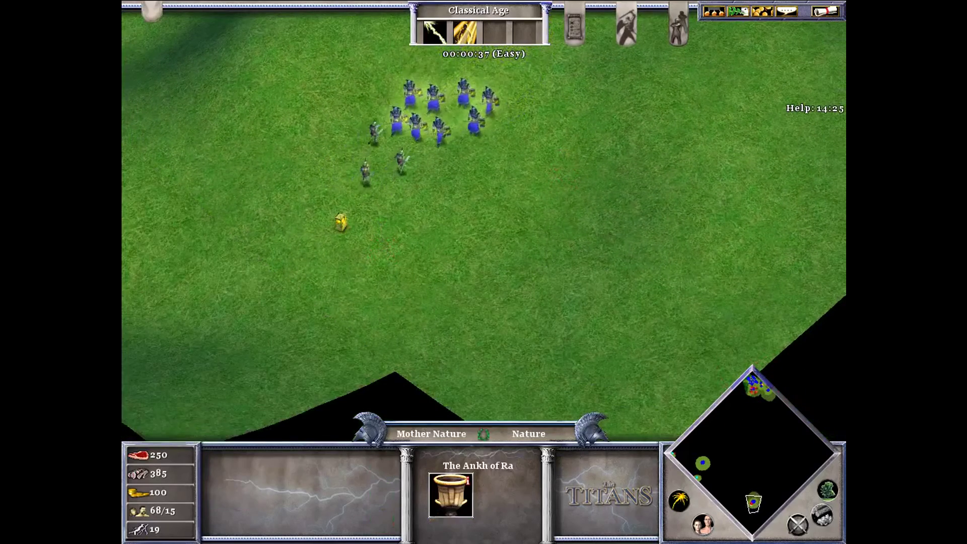
Select the Spearmen near the map's southwest edge and inspect the Einherjar just south of them.
left_click(695, 475)
left_click_drag(694, 475, 701, 464)
key("Up")
double_click(651, 160)
key("Down")
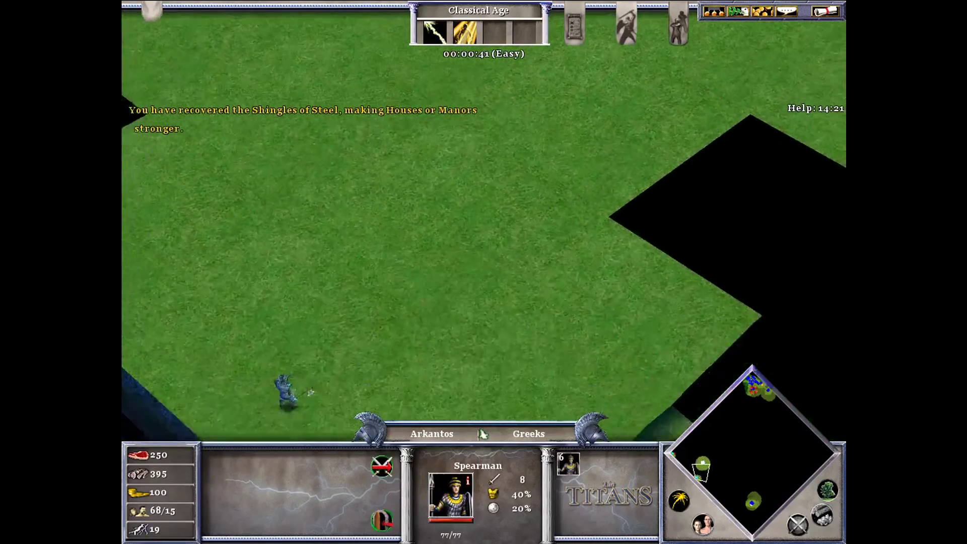
left_click(330, 292)
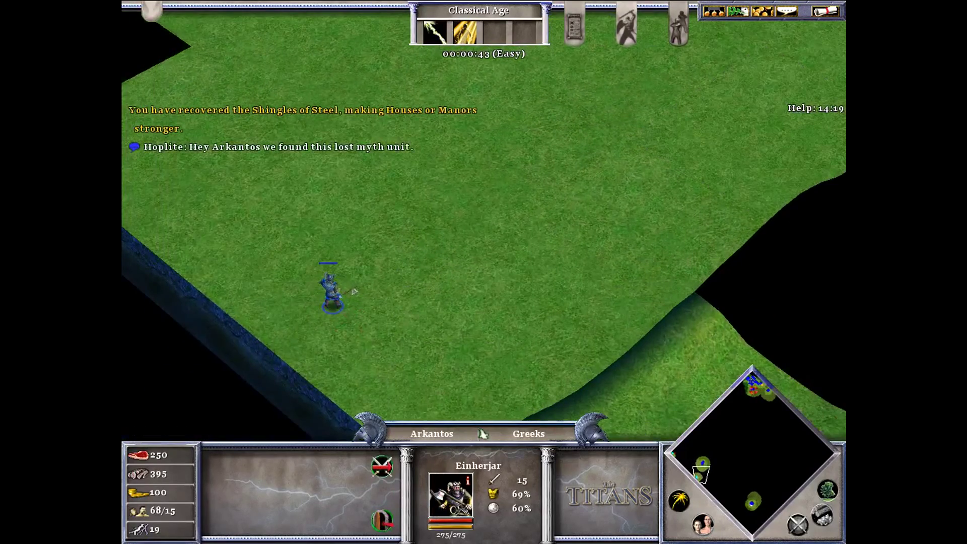
Send the Einherjar north towards the Spearmen and select it together with all six of them.
key("Up")
right_click(386, 259)
key("Down")
right_click(484, 94)
key("Up")
left_click_drag(332, 73, 780, 537)
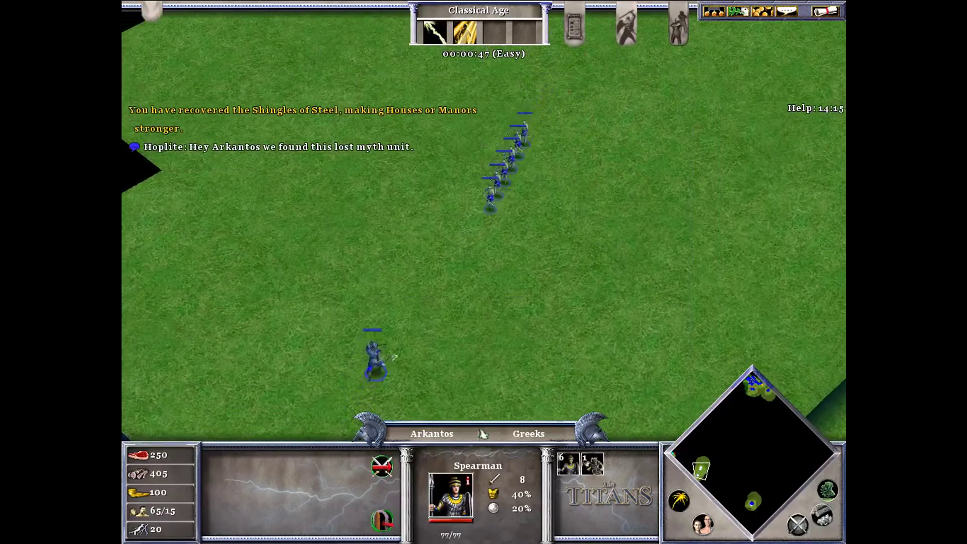
Check on the southern Hersir group, then select the Hippikon cavalry near the southeast edge and move it across the grass.
left_click(760, 390)
left_click(746, 501)
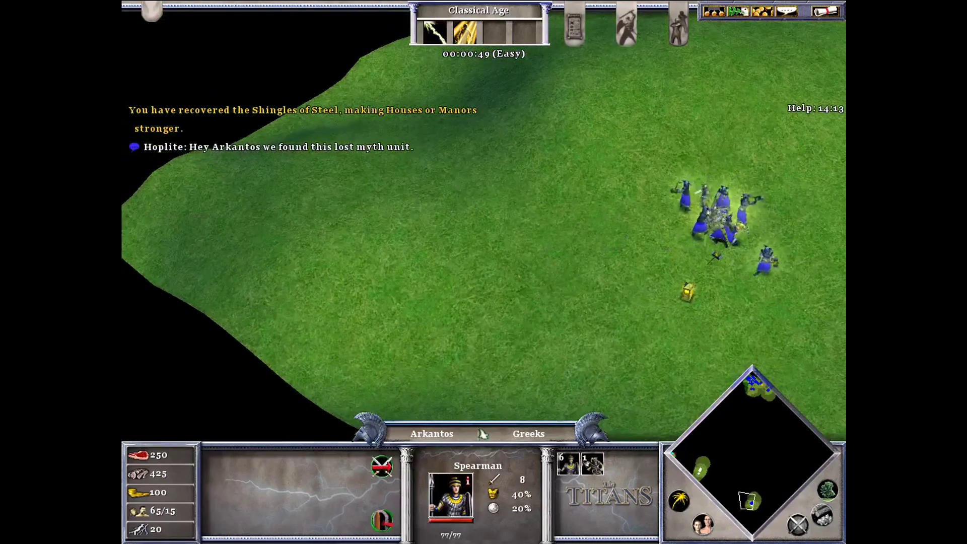
left_click(751, 498)
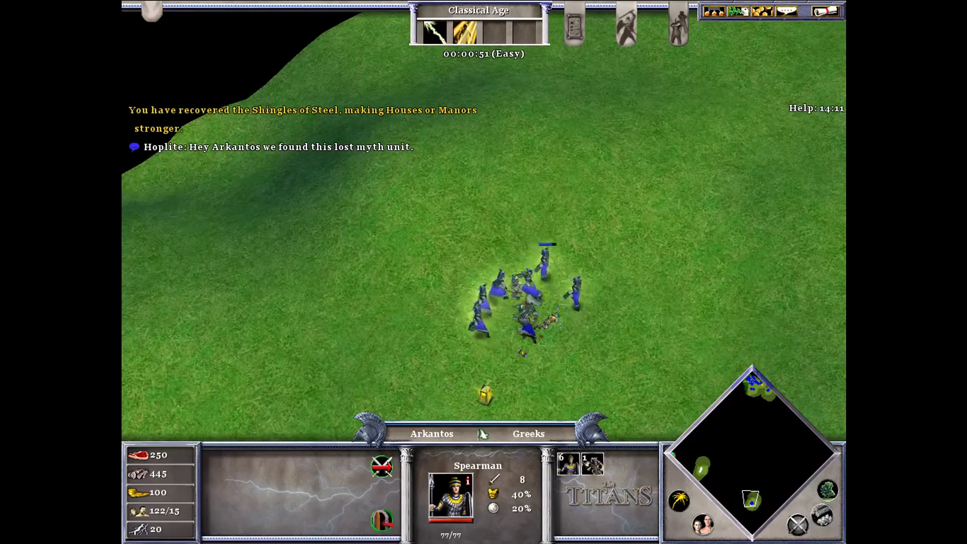
left_click_drag(751, 498, 785, 492)
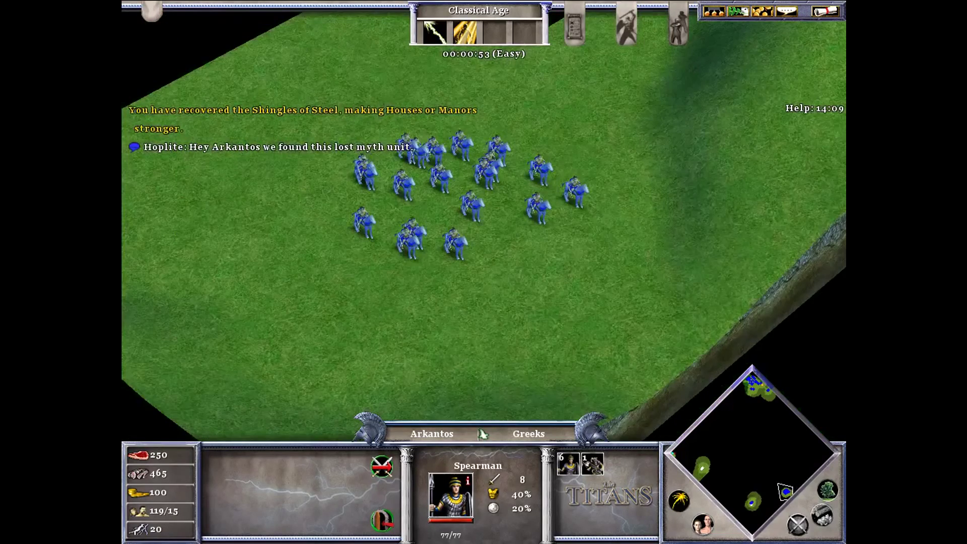
left_click_drag(291, 101, 701, 352)
right_click(458, 303)
right_click(472, 333)
right_click(475, 392)
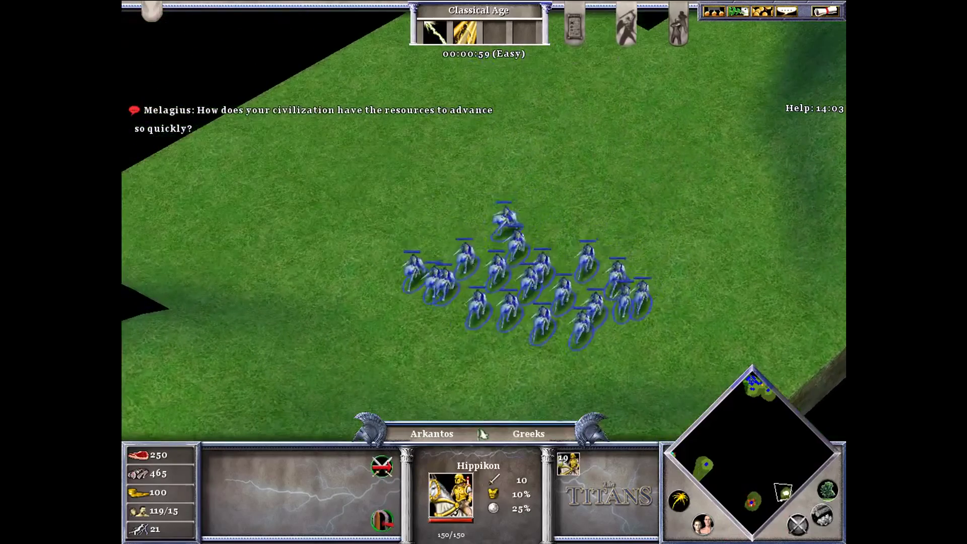
right_click(371, 130)
key("Up")
right_click(395, 159)
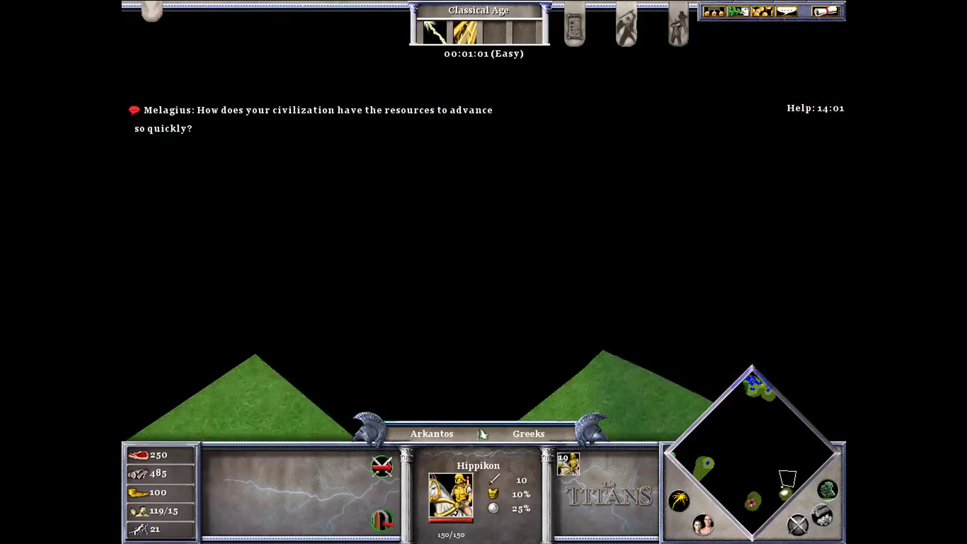
Select a Hersir from the group beside the Ankh of Ra relic, then the Temple in the home settlement.
left_click_drag(763, 491, 749, 503)
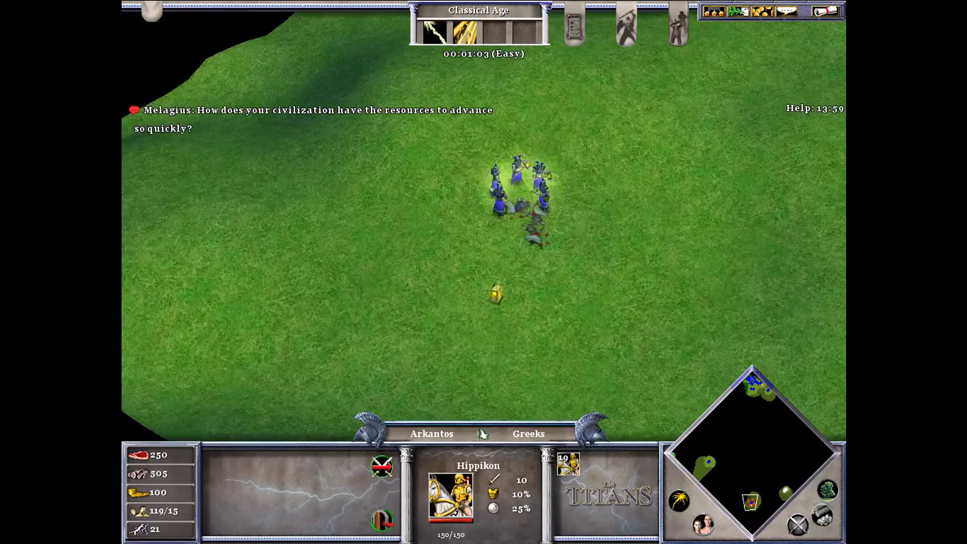
left_click_drag(478, 146, 560, 223)
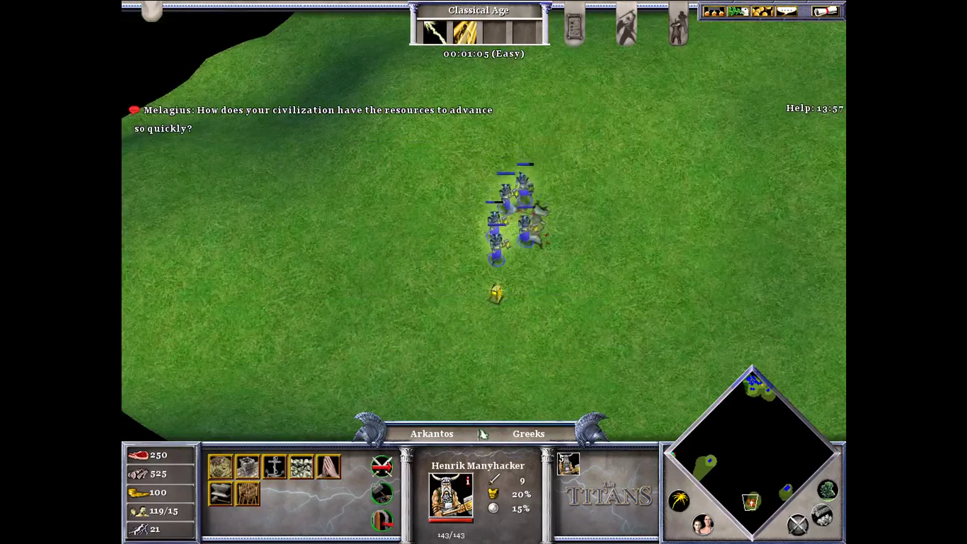
left_click_drag(759, 395, 755, 385)
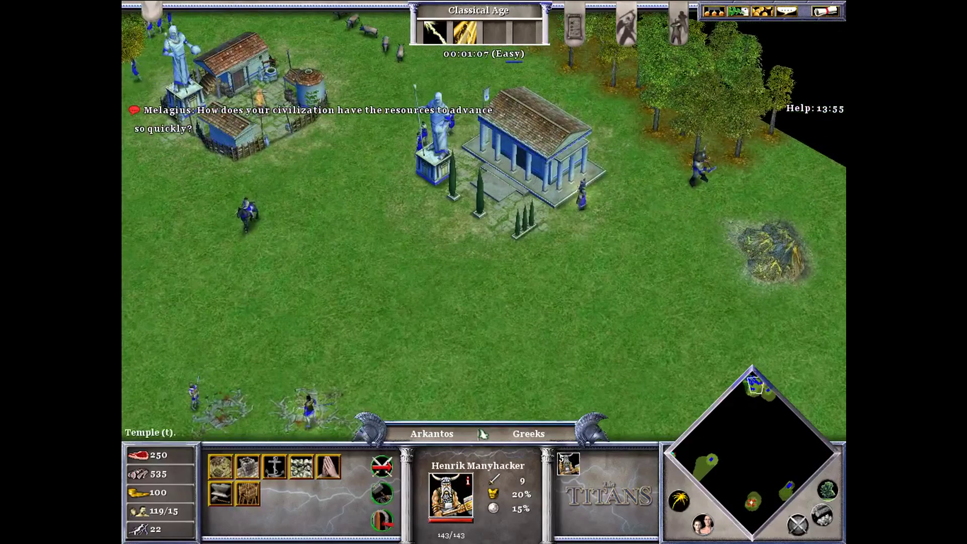
left_click(510, 169)
Review the scenario's objectives, close them and clear the Temple selection.
mouse_move(731, 447)
left_mouse_down()
mouse_move(713, 458)
mouse_move(719, 446)
left_mouse_up()
left_click(481, 433)
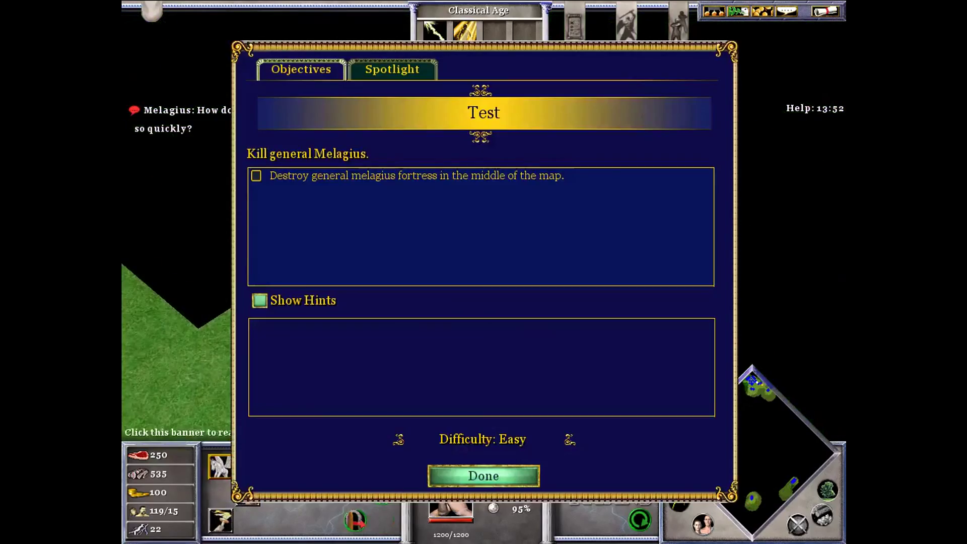
key("Escape")
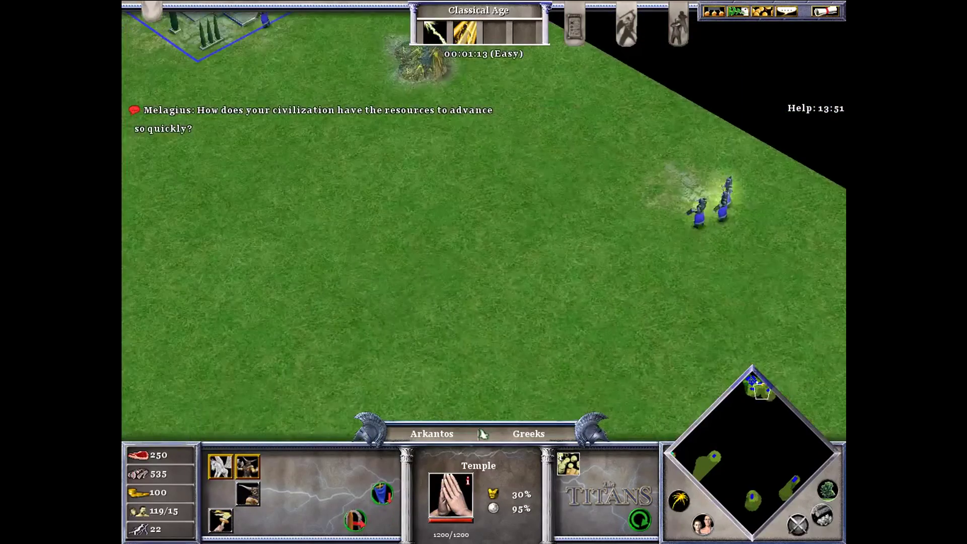
left_click(470, 345)
key("Escape")
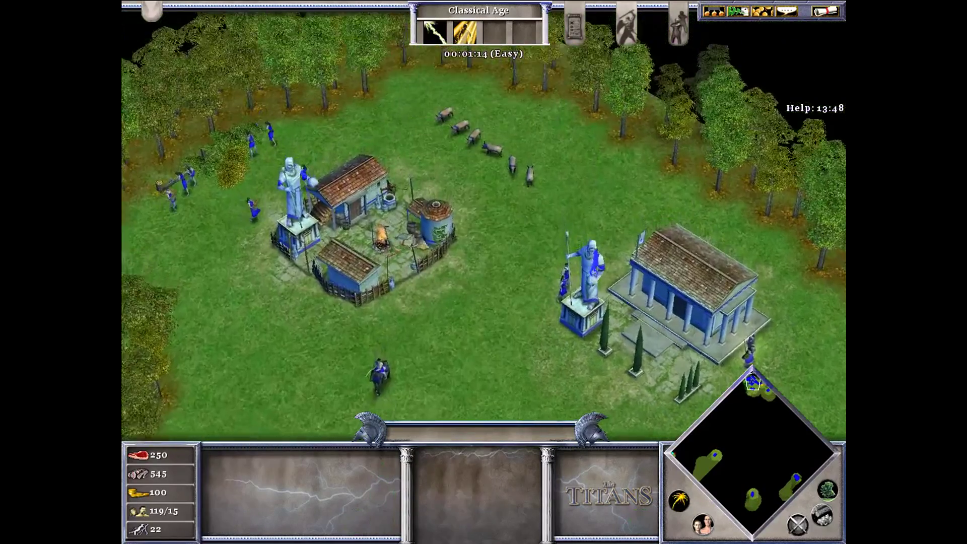
key("Up")
key("Right")
key("Down")
key("Left")
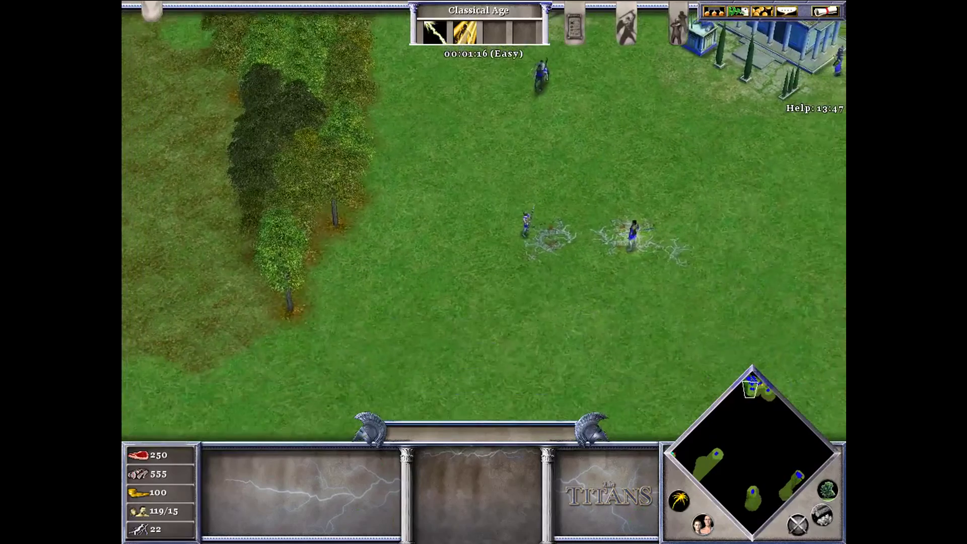